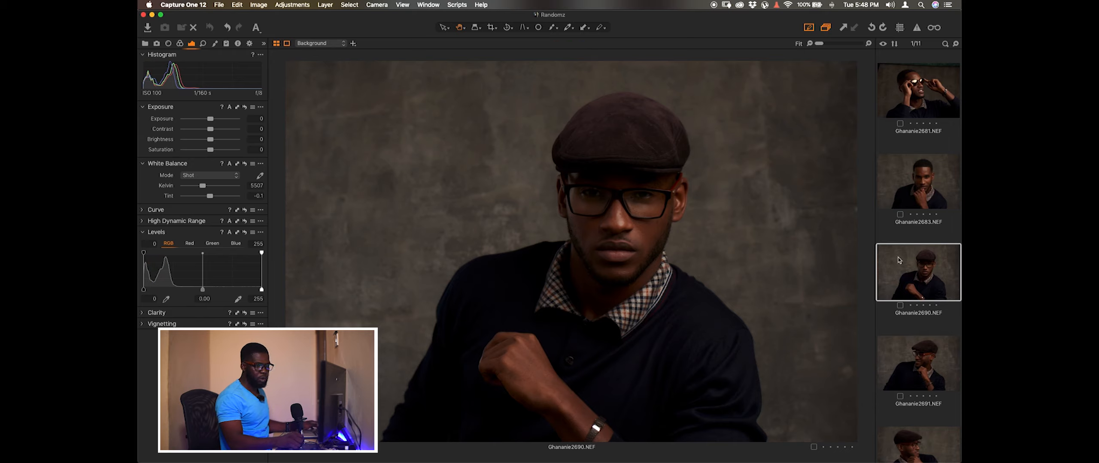
Lower the Levels white point of Ghananie2690.NEF to 243 and set its Contrast to 10
{"action": "scroll", "coordinate": [910, 296], "scroll_direction": "down", "scroll_amount": 2}
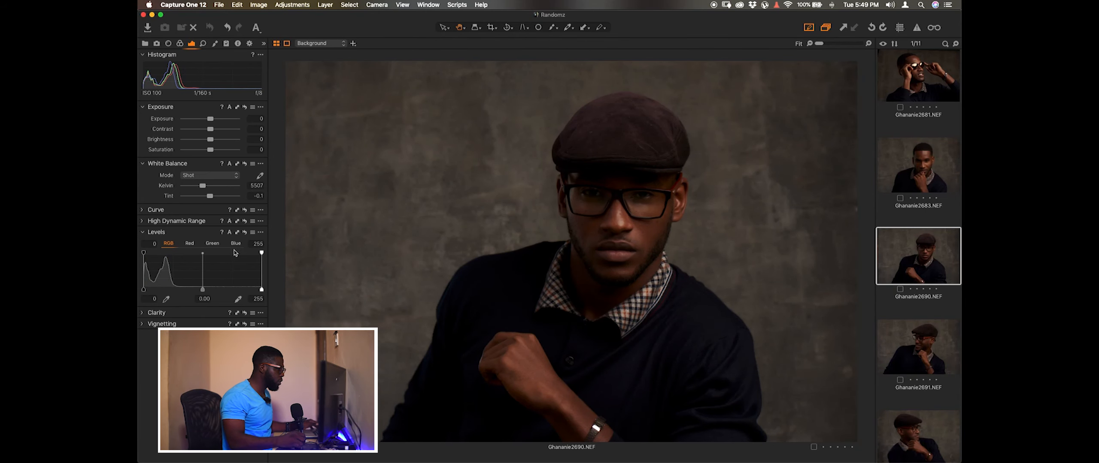
{"action": "left_click_drag", "start_coordinate": [261, 290], "coordinate": [256, 290]}
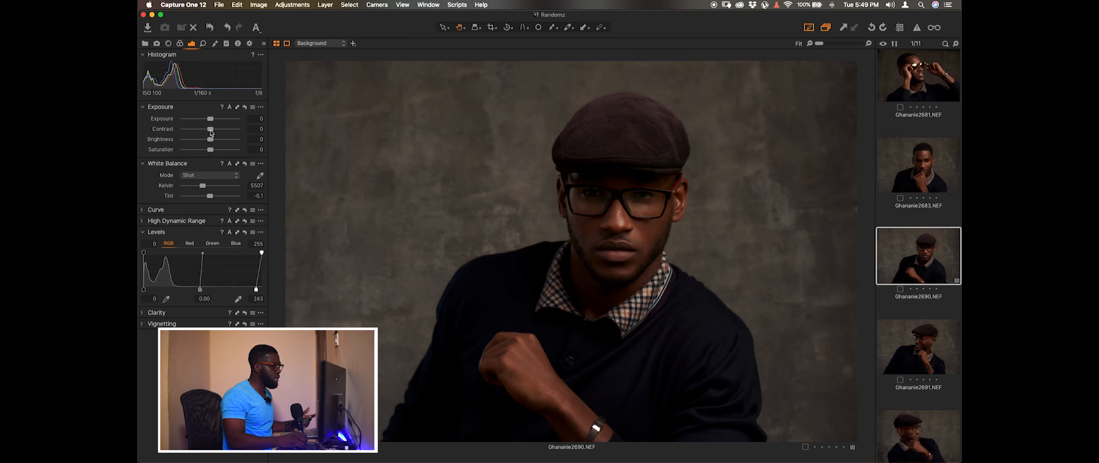
{"action": "left_click_drag", "start_coordinate": [210, 133], "coordinate": [216, 134]}
{"action": "left_click", "coordinate": [260, 130]}
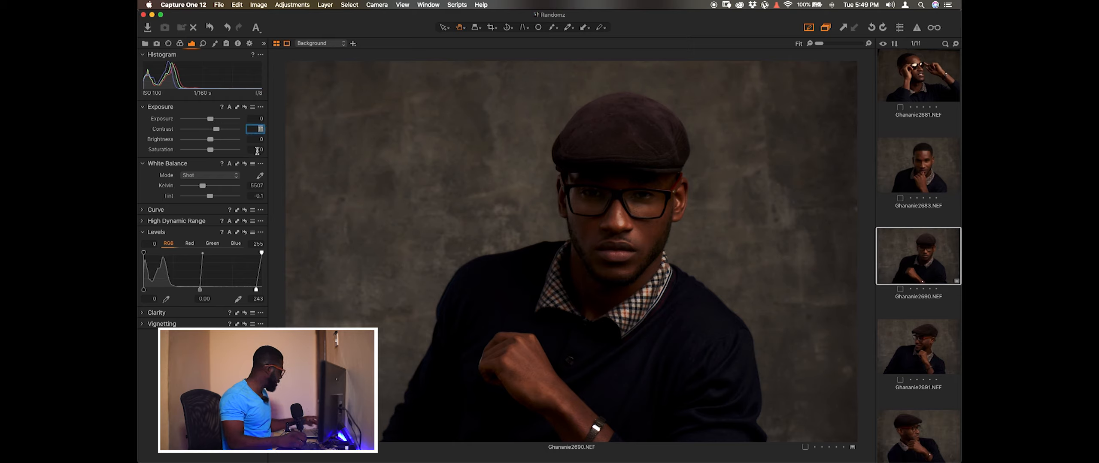
{"action": "key", "text": "Return"}
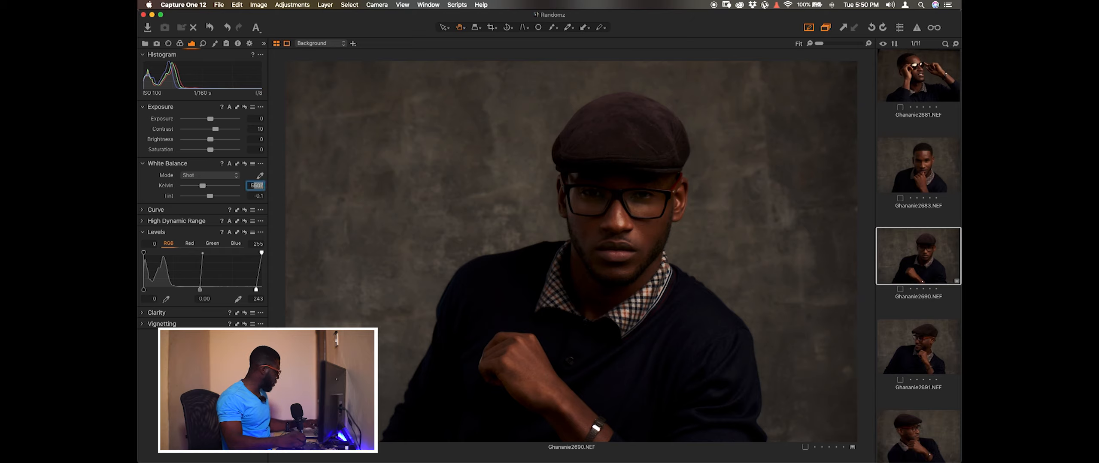
Set the white balance temperature to 5300 Kelvin and the Saturation to 5
{"action": "key", "text": "Return"}
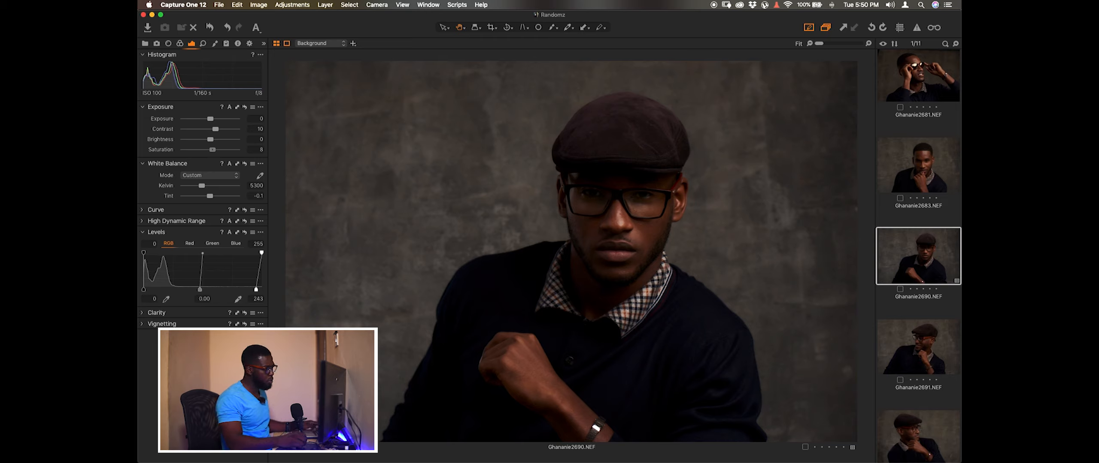
{"action": "type", "text": "5"}
{"action": "key", "text": "Return"}
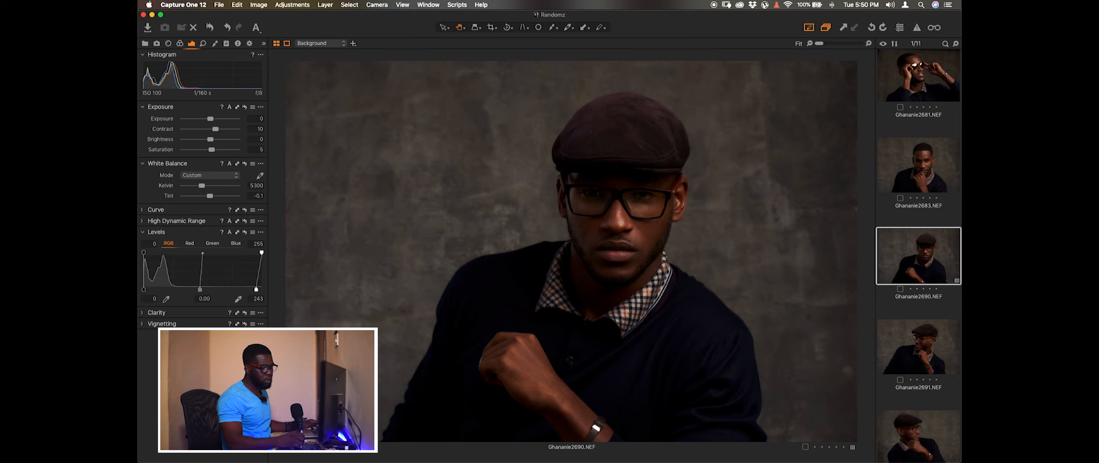
Examine the face at 100%, from the glasses down to the beard, and return to the full image
{"action": "double_click", "coordinate": [625, 232]}
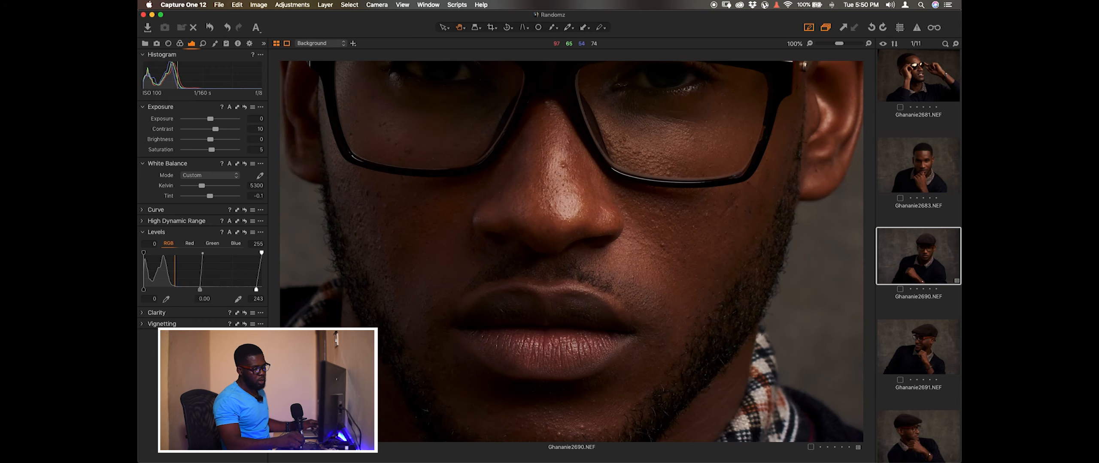
{"action": "scroll", "coordinate": [571, 251], "scroll_direction": "up", "scroll_amount": 8}
{"action": "scroll", "coordinate": [571, 252], "scroll_direction": "down", "scroll_amount": 8}
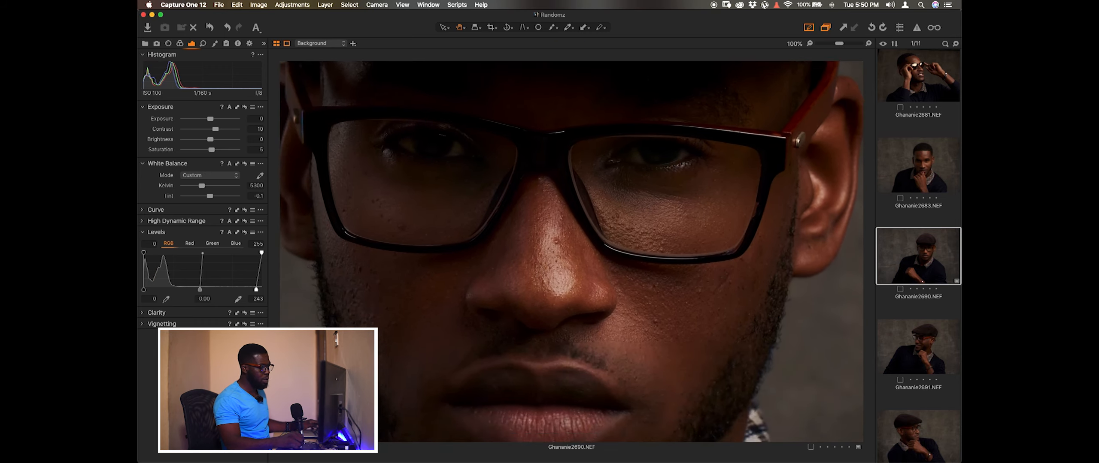
{"action": "scroll", "coordinate": [572, 252], "scroll_direction": "down", "scroll_amount": 1}
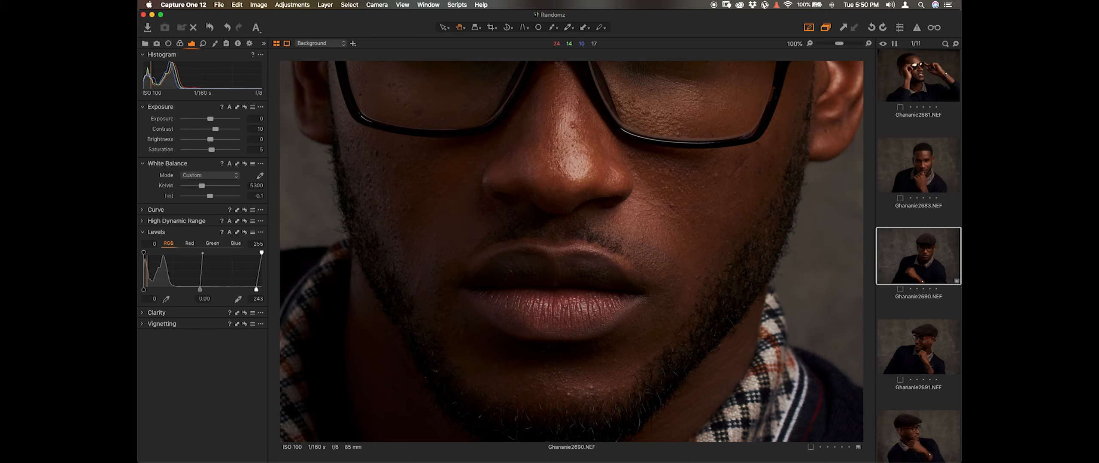
{"action": "key", "text": "comma"}
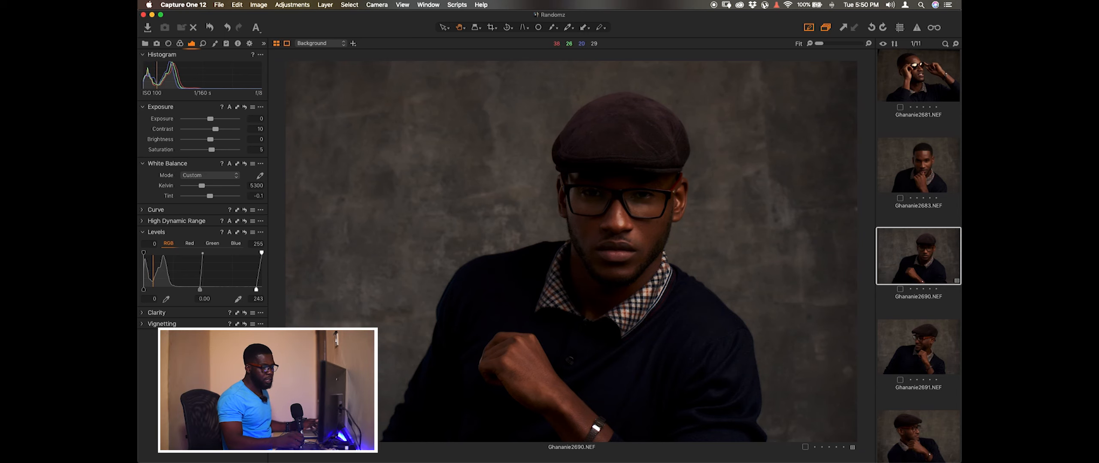
{"action": "key", "text": "period"}
{"action": "left_click_drag", "start_coordinate": [571, 251], "coordinate": [627, 202]}
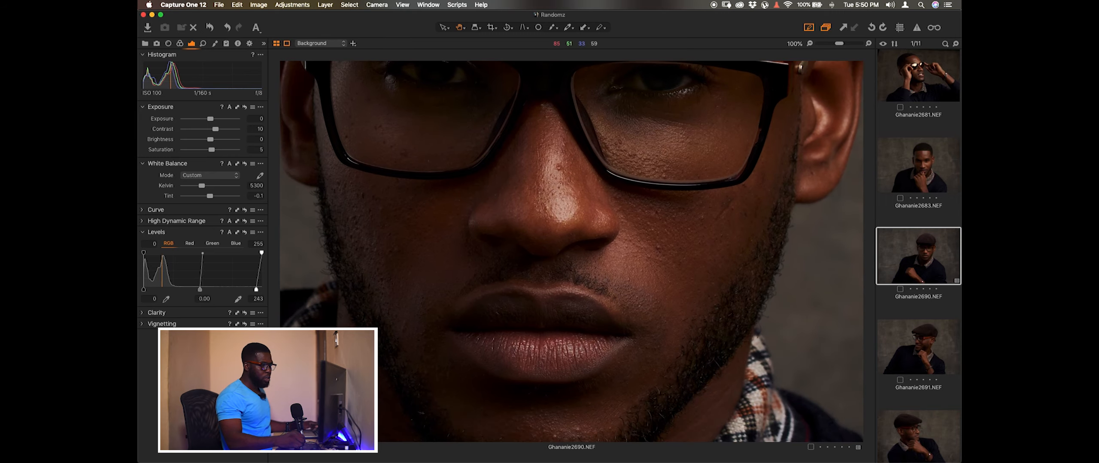
{"action": "left_click_drag", "start_coordinate": [627, 202], "coordinate": [619, 102]}
{"action": "left_click_drag", "start_coordinate": [613, 300], "coordinate": [622, 180]}
{"action": "left_click_drag", "start_coordinate": [618, 142], "coordinate": [612, 440]}
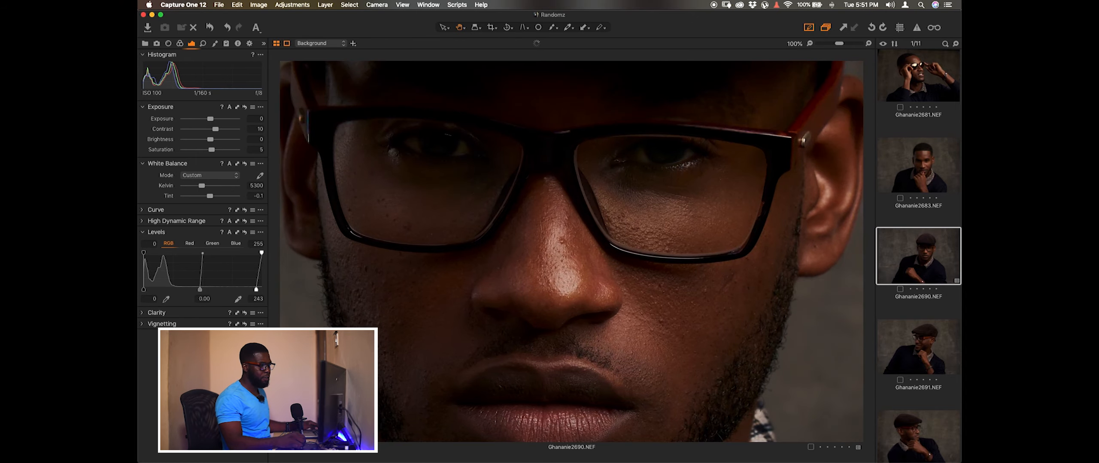
{"action": "key", "text": "super+0"}
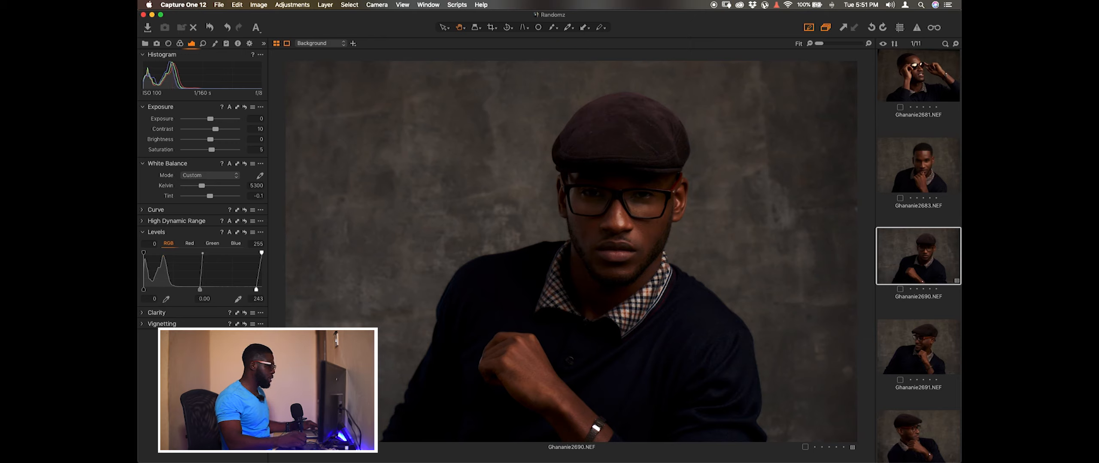
Try a High Dynamic Range highlight recovery of about 14 and reset it to 0
{"action": "left_click", "coordinate": [142, 221]}
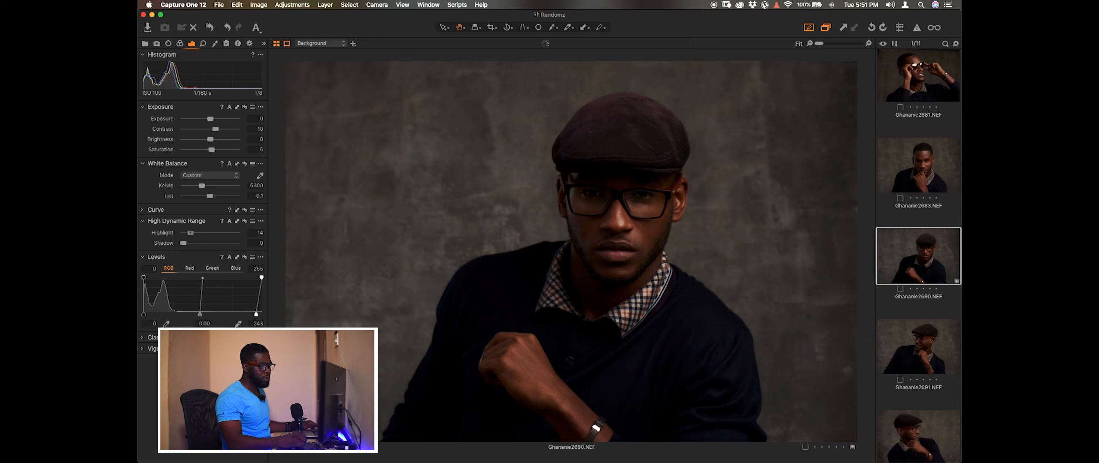
{"action": "left_click_drag", "start_coordinate": [203, 233], "coordinate": [183, 233]}
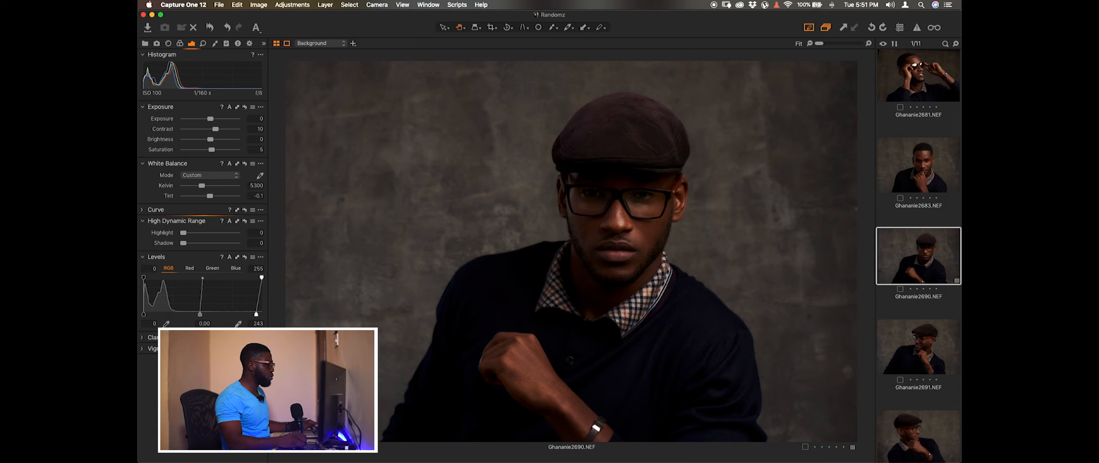
{"action": "left_click", "coordinate": [142, 221]}
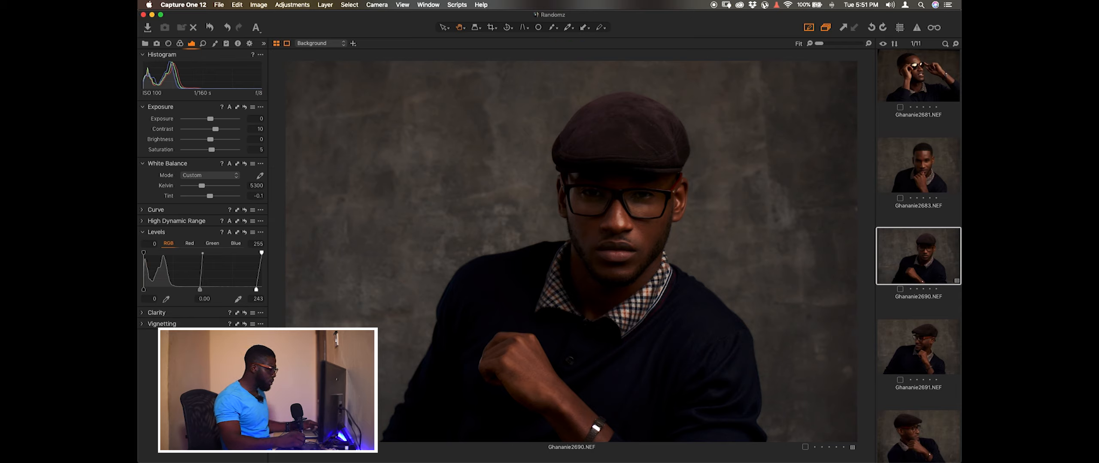
Brighten the image slightly by setting the Levels midtone to 0.04
{"action": "left_click_drag", "start_coordinate": [199, 290], "coordinate": [197, 289]}
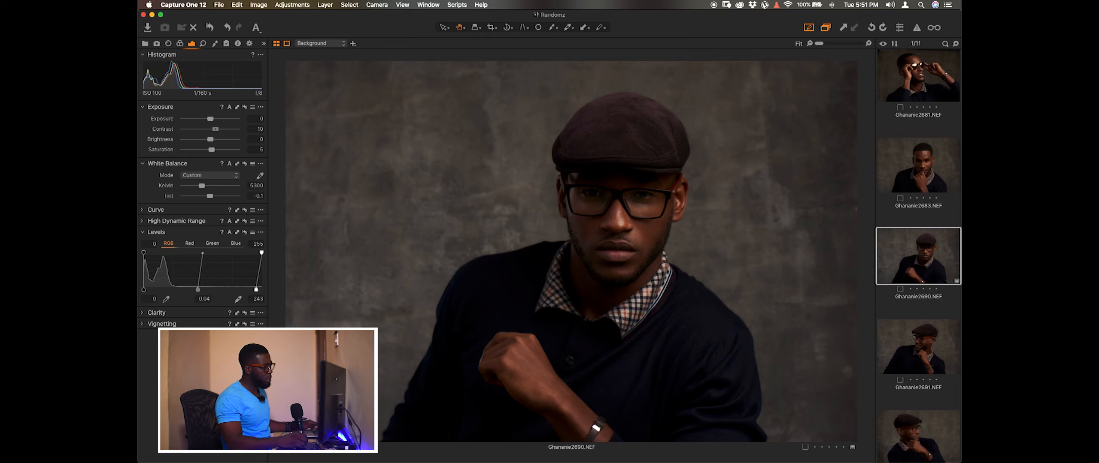
{"action": "left_click_drag", "start_coordinate": [215, 129], "coordinate": [215, 128]}
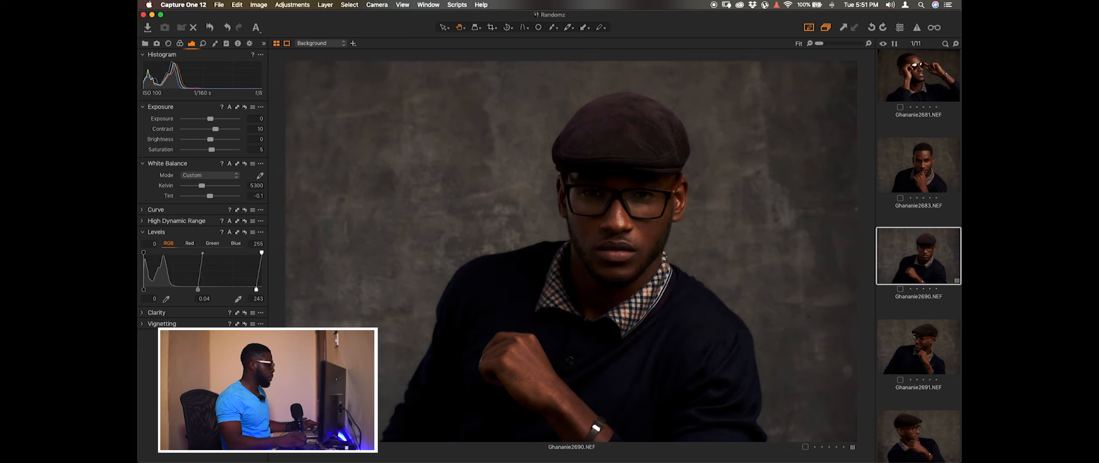
Shape a gentle S on the Luma curve with raised highlights and lowered shadows, and compare the image with and without it
{"action": "left_click", "coordinate": [155, 210]}
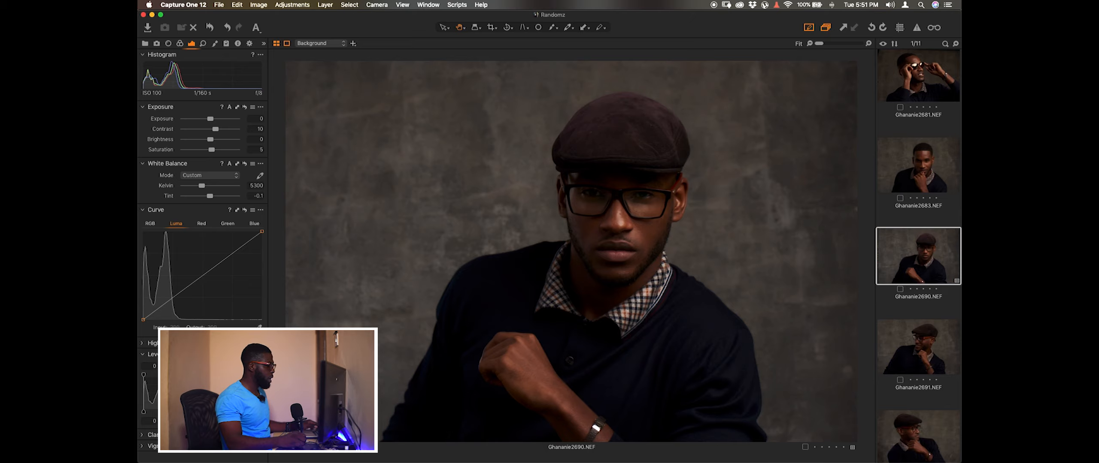
{"action": "left_click_drag", "start_coordinate": [231, 254], "coordinate": [231, 252]}
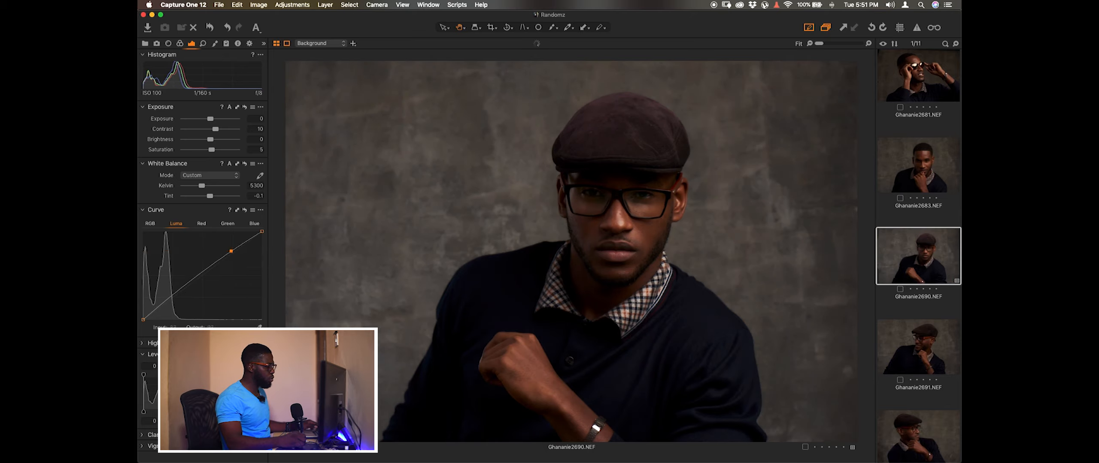
{"action": "left_click_drag", "start_coordinate": [175, 294], "coordinate": [175, 298]}
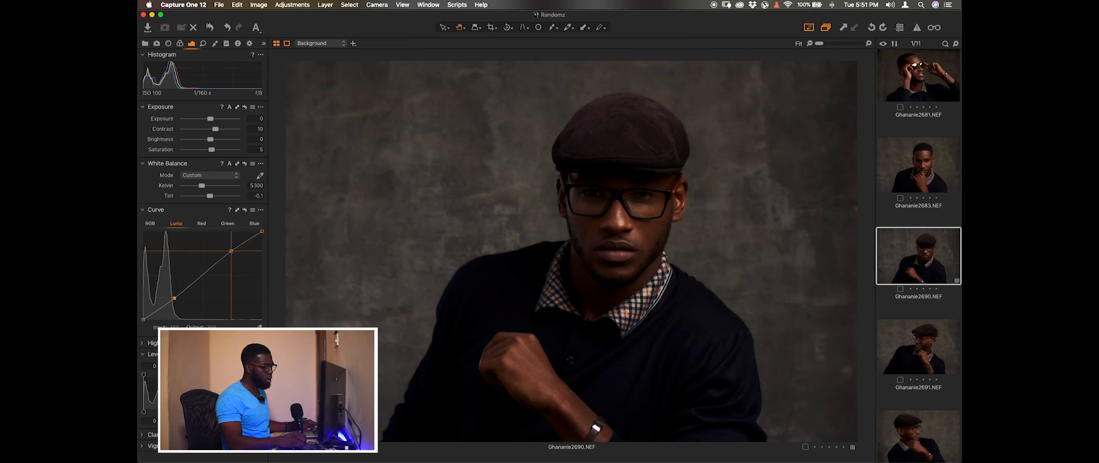
{"action": "left_click_drag", "start_coordinate": [231, 251], "coordinate": [231, 250]}
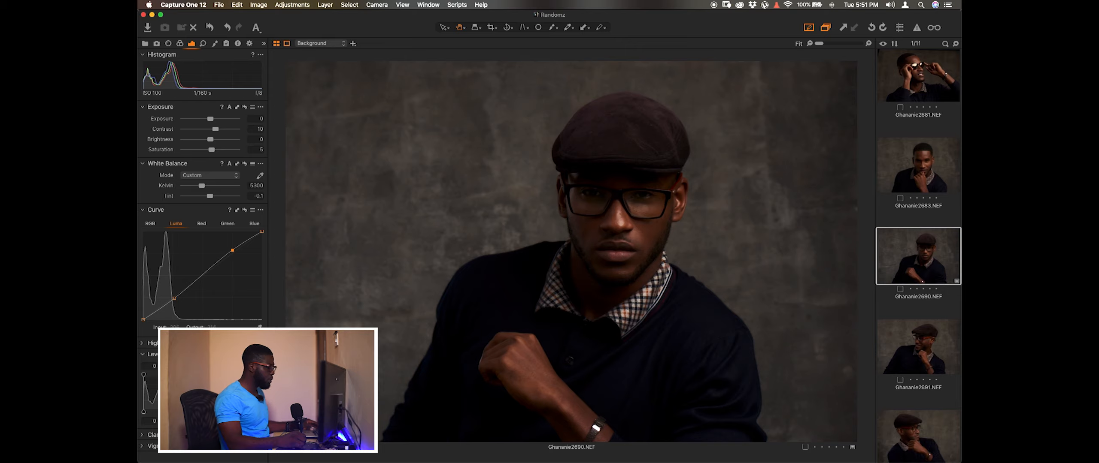
{"action": "left_click", "coordinate": [244, 210], "text": "alt"}
{"action": "left_click", "coordinate": [244, 210], "text": "alt"}
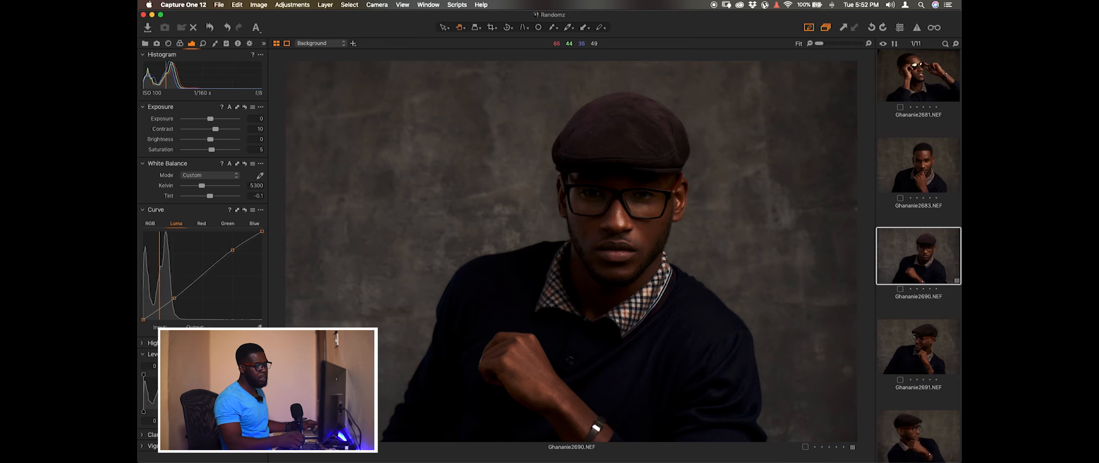
{"action": "double_click", "coordinate": [645, 211]}
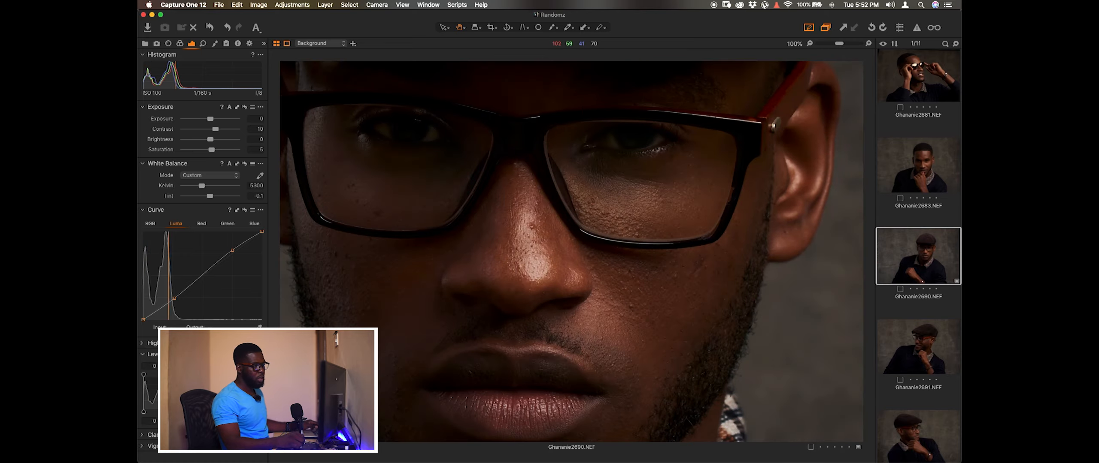
{"action": "key", "text": "comma"}
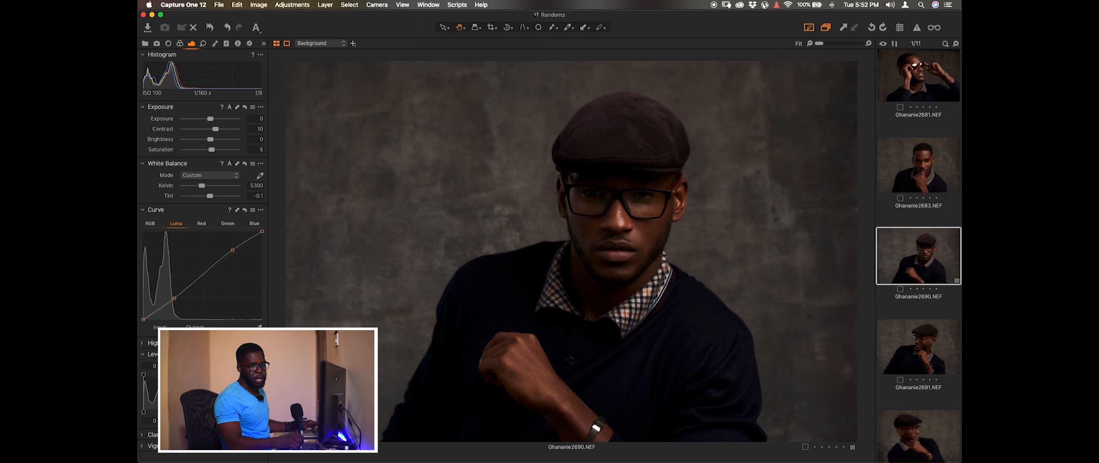
Apply the adjustments of Ghananie2690.NEF to Ghananie2681.NEF and Ghananie2683.NEF
{"action": "scroll", "coordinate": [918, 258], "scroll_direction": "down", "scroll_amount": 5}
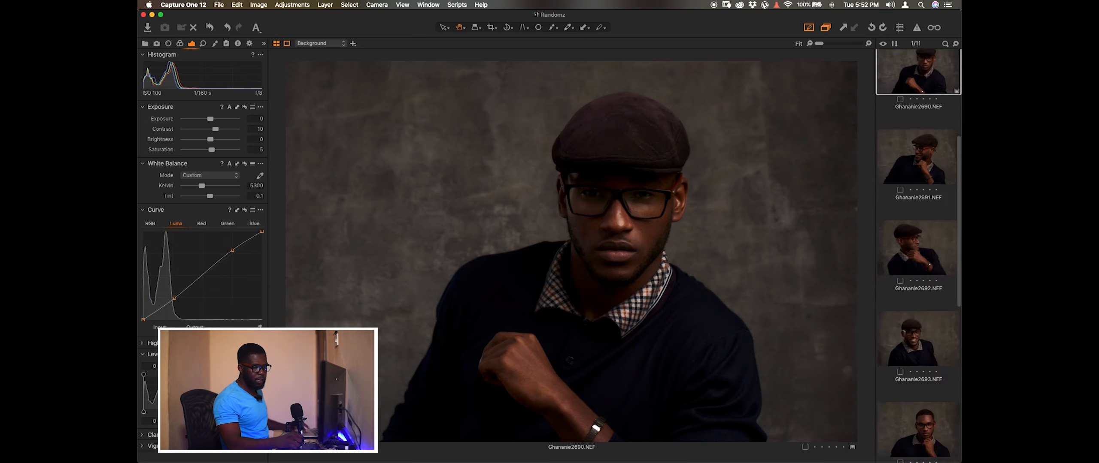
{"action": "scroll", "coordinate": [918, 258], "scroll_direction": "up", "scroll_amount": 5}
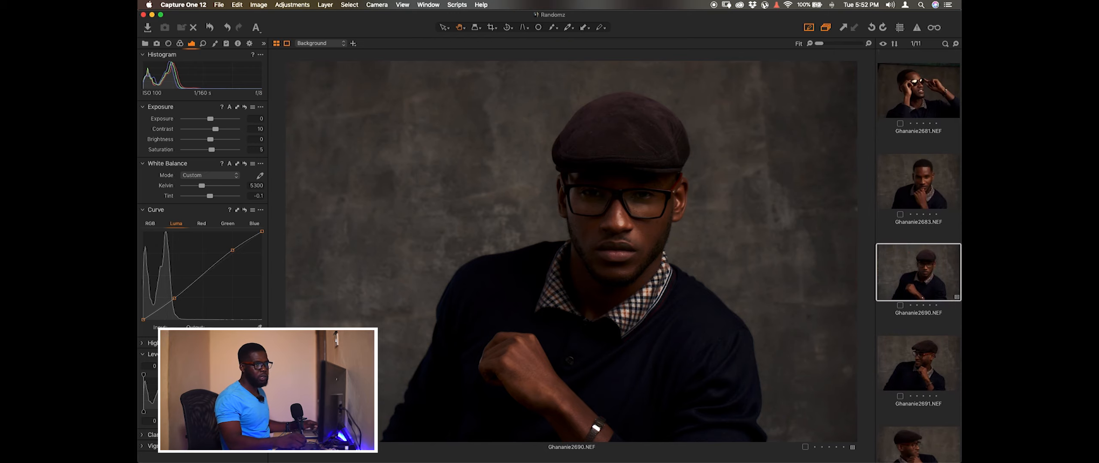
{"action": "left_click", "coordinate": [918, 90]}
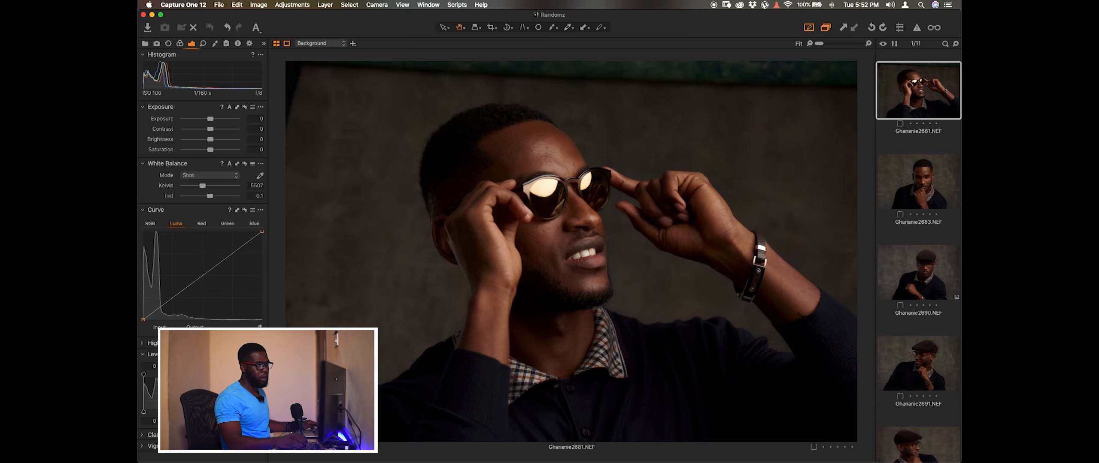
{"action": "key", "text": "super+shift+v"}
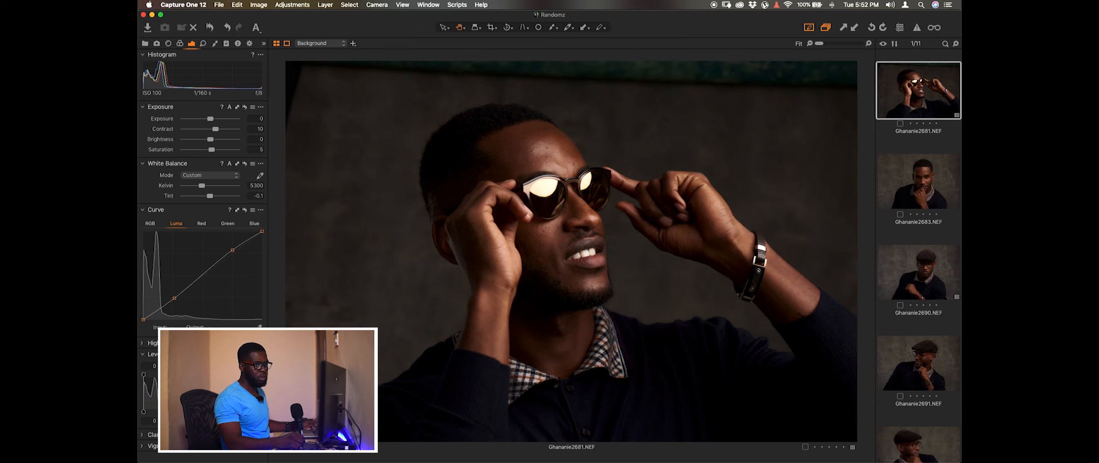
{"action": "left_click", "coordinate": [918, 181]}
{"action": "key", "text": "super+shift+v"}
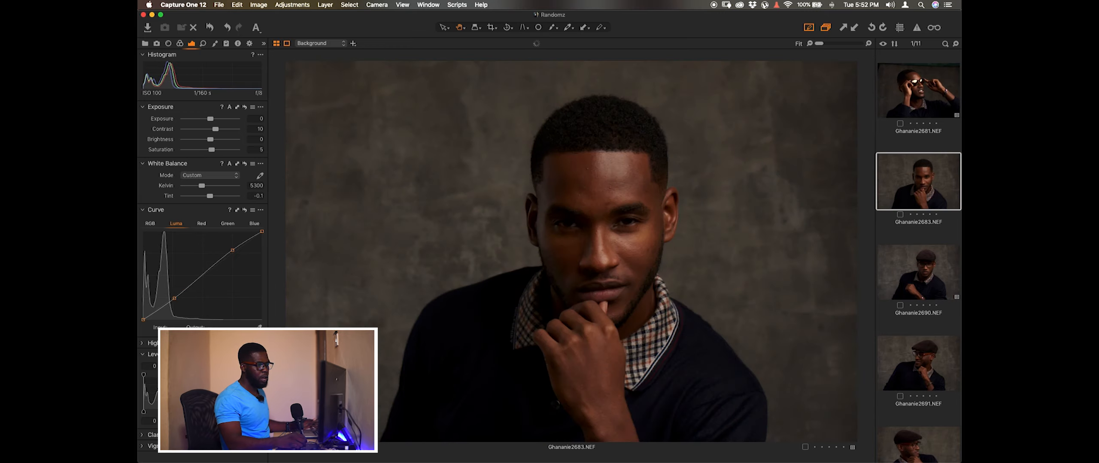
Apply the same copied adjustments to Ghananie2691.NEF, Ghananie2692.NEF and Ghananie2693.NEF
{"action": "key", "text": "Down"}
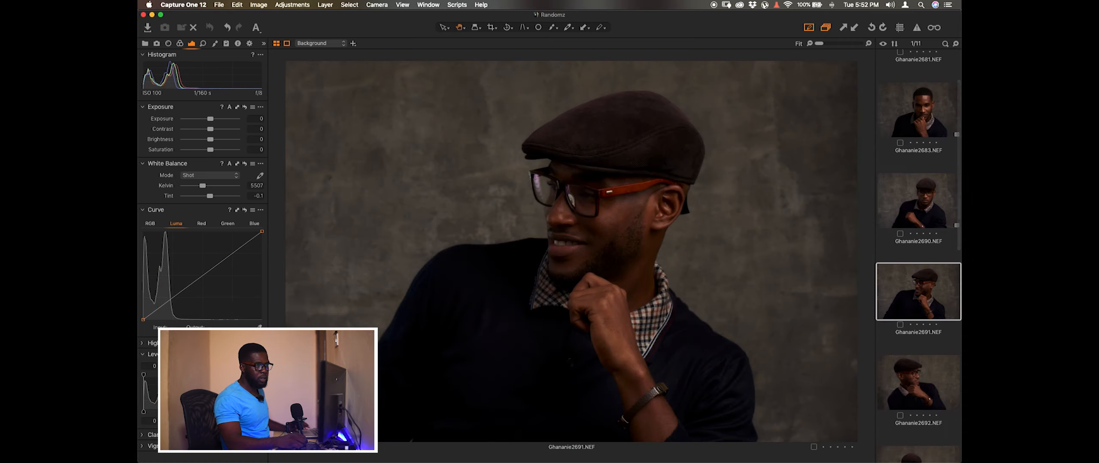
{"action": "key", "text": "super+shift+v"}
{"action": "scroll", "coordinate": [570, 252], "scroll_direction": "up", "scroll_amount": 5}
{"action": "scroll", "coordinate": [571, 252], "scroll_direction": "down", "scroll_amount": 5}
{"action": "scroll", "coordinate": [918, 255], "scroll_direction": "down", "scroll_amount": 2}
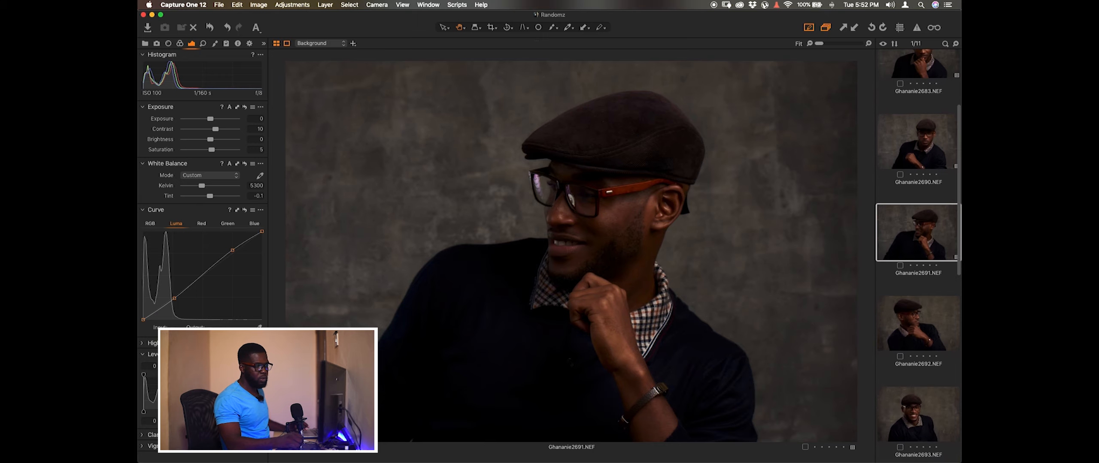
{"action": "left_click", "coordinate": [918, 328]}
{"action": "key", "text": "super+shift+v"}
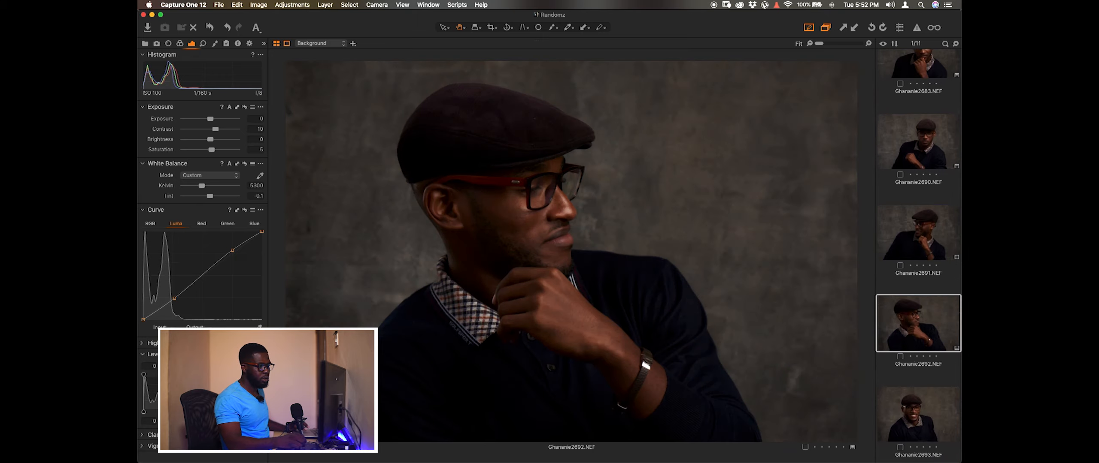
{"action": "scroll", "coordinate": [918, 256], "scroll_direction": "down", "scroll_amount": 1}
{"action": "left_click", "coordinate": [918, 380]}
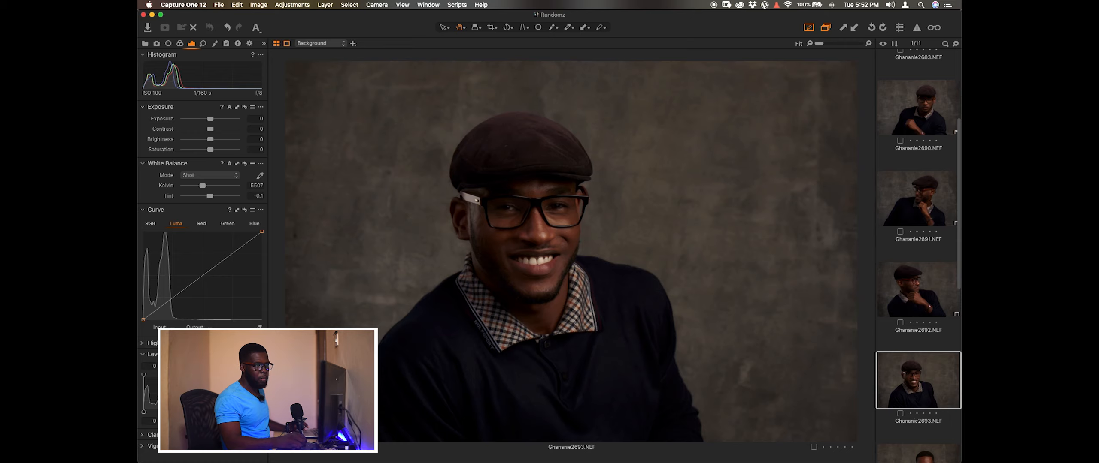
{"action": "key", "text": "super+shift+v"}
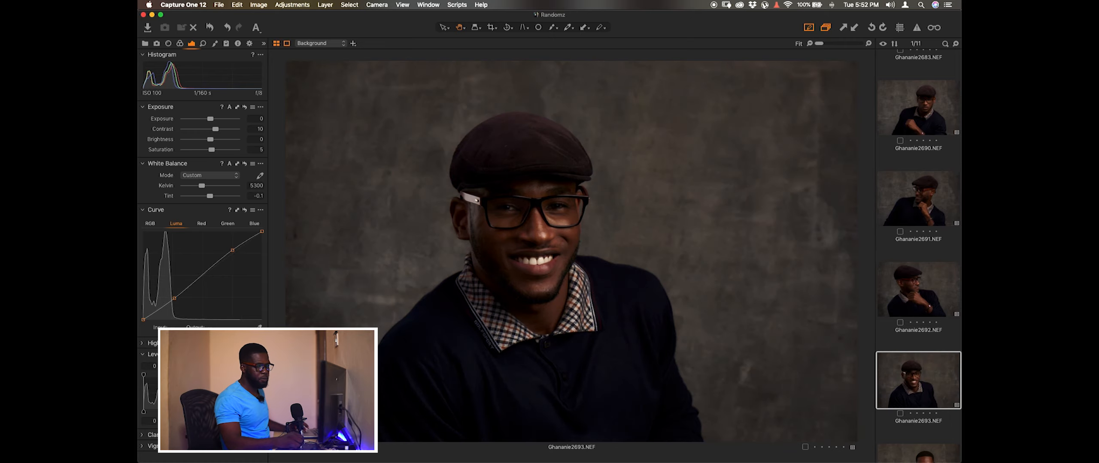
Apply the copied adjustments to Ghananie2694.NEF
{"action": "scroll", "coordinate": [918, 256], "scroll_direction": "down", "scroll_amount": 1}
{"action": "scroll", "coordinate": [918, 256], "scroll_direction": "down", "scroll_amount": 3}
{"action": "left_click", "coordinate": [918, 272]}
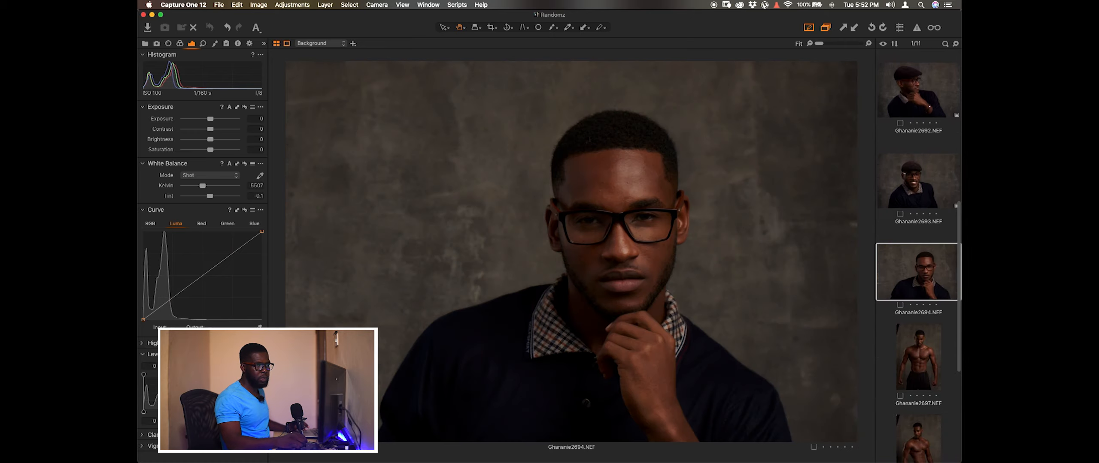
{"action": "key", "text": "super+shift+v"}
{"action": "scroll", "coordinate": [918, 256], "scroll_direction": "down", "scroll_amount": 2}
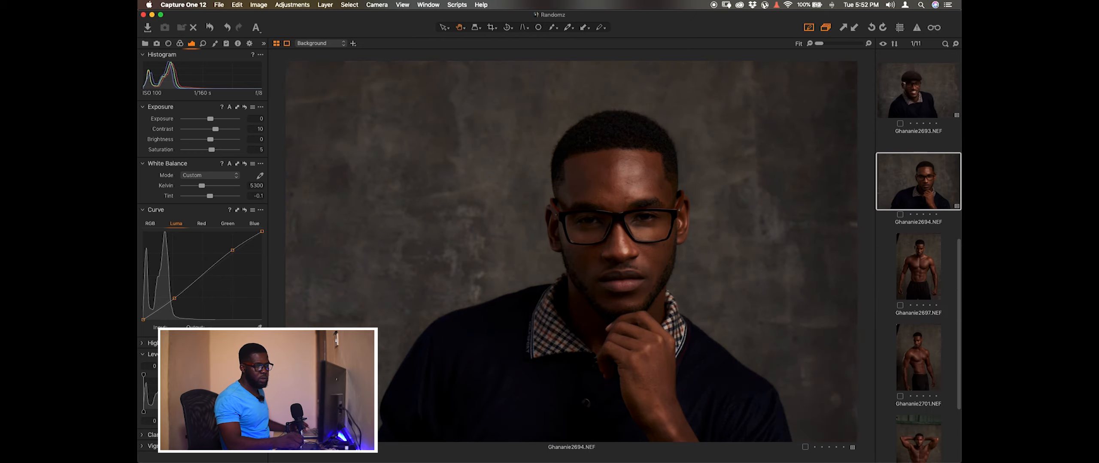
Look through the ungraded shirtless photos from Ghananie2697.NEF to Ghananie2706.NEF
{"action": "left_click", "coordinate": [918, 246]}
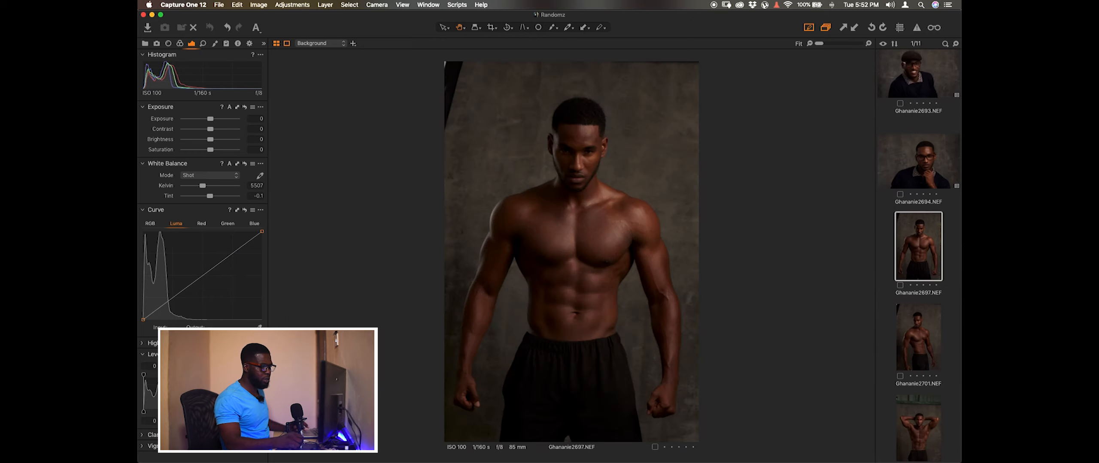
{"action": "scroll", "coordinate": [918, 256], "scroll_direction": "down", "scroll_amount": 1}
{"action": "right_click", "coordinate": [934, 306]}
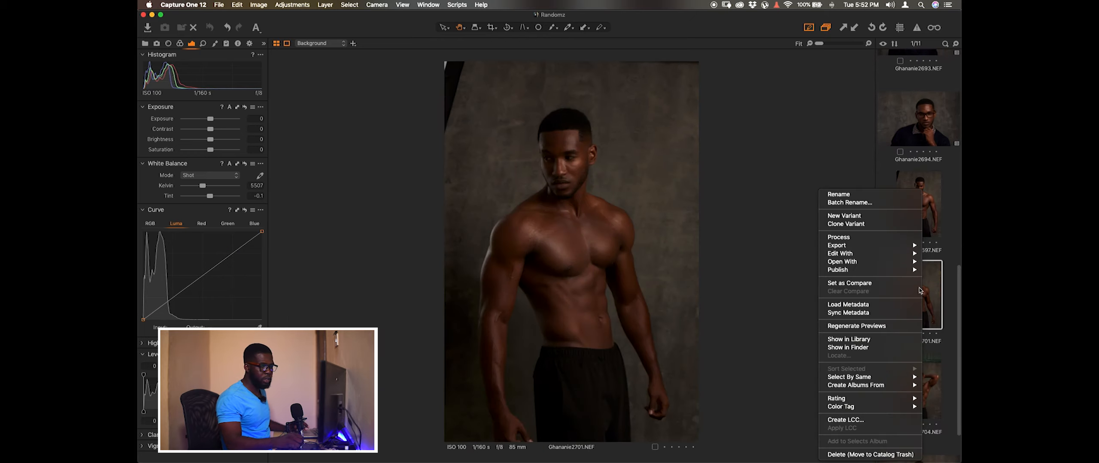
{"action": "left_click", "coordinate": [910, 289]}
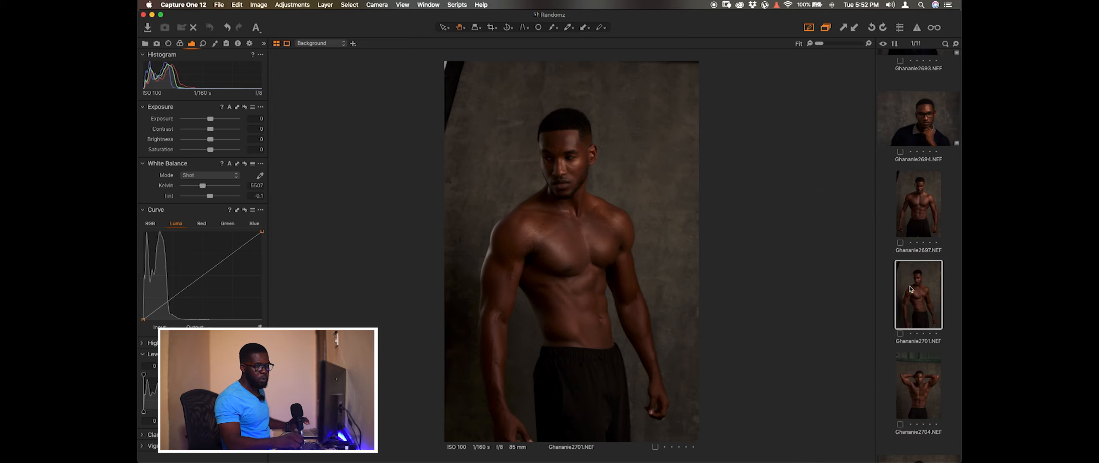
{"action": "left_click", "coordinate": [923, 205]}
{"action": "left_click", "coordinate": [914, 285]}
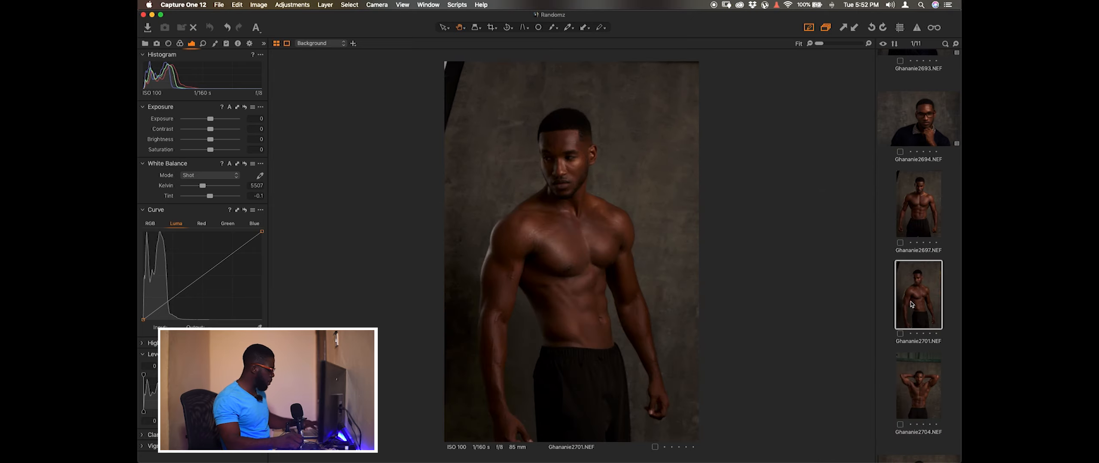
{"action": "key", "text": "Down"}
{"action": "key", "text": "Down"}
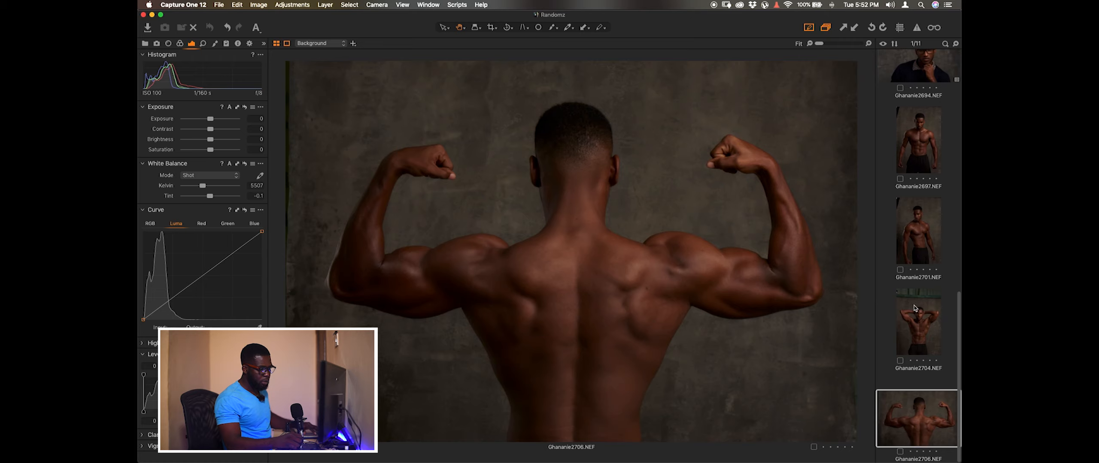
Review the graded photos of the shoot in reverse order and return to Ghananie2690.NEF
{"action": "key", "text": "Up"}
{"action": "key", "text": "Up"}
{"action": "key", "text": "Up"}
{"action": "key", "text": "Up"}
{"action": "key", "text": "Up"}
{"action": "key", "text": "Up"}
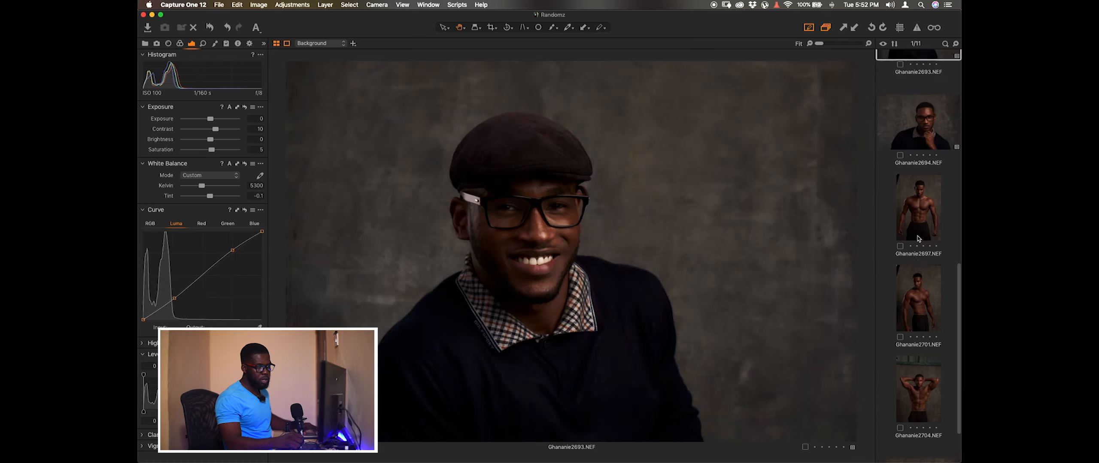
{"action": "key", "text": "Up"}
{"action": "key", "text": "Up"}
{"action": "key", "text": "Up"}
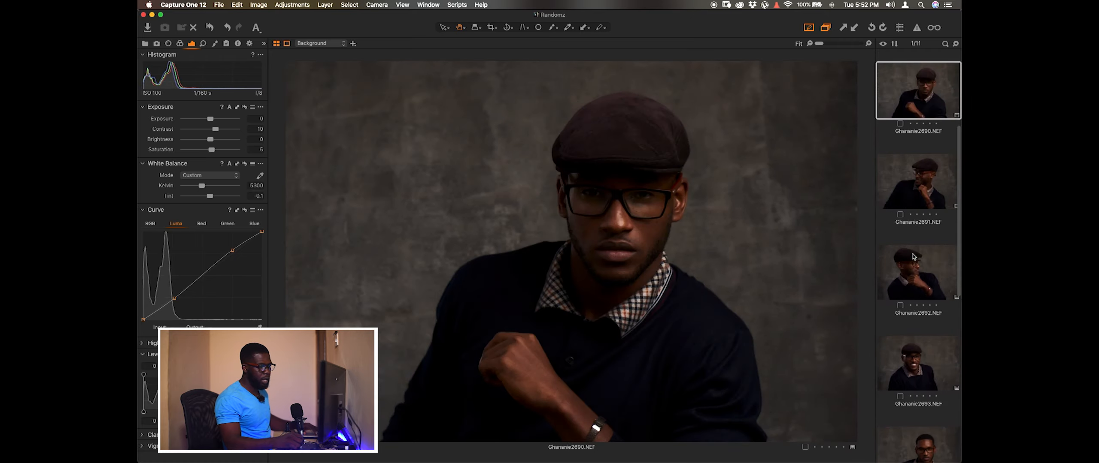
{"action": "key", "text": "Down"}
{"action": "double_click", "coordinate": [598, 229]}
{"action": "double_click", "coordinate": [598, 229]}
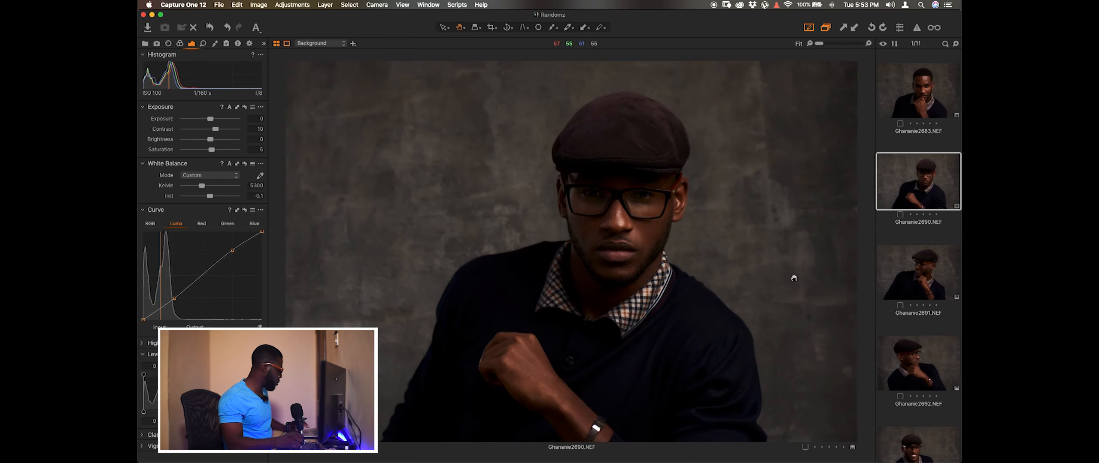
Open the variant export settings for Ghananie2690.NEF
{"action": "right_click", "coordinate": [916, 189]}
{"action": "mouse_move", "coordinate": [846, 243]}
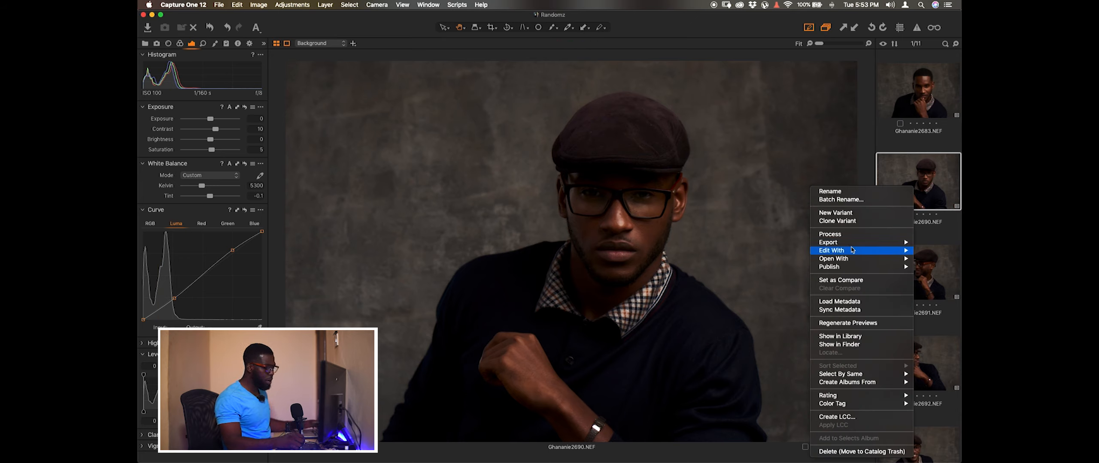
{"action": "mouse_move", "coordinate": [835, 264]}
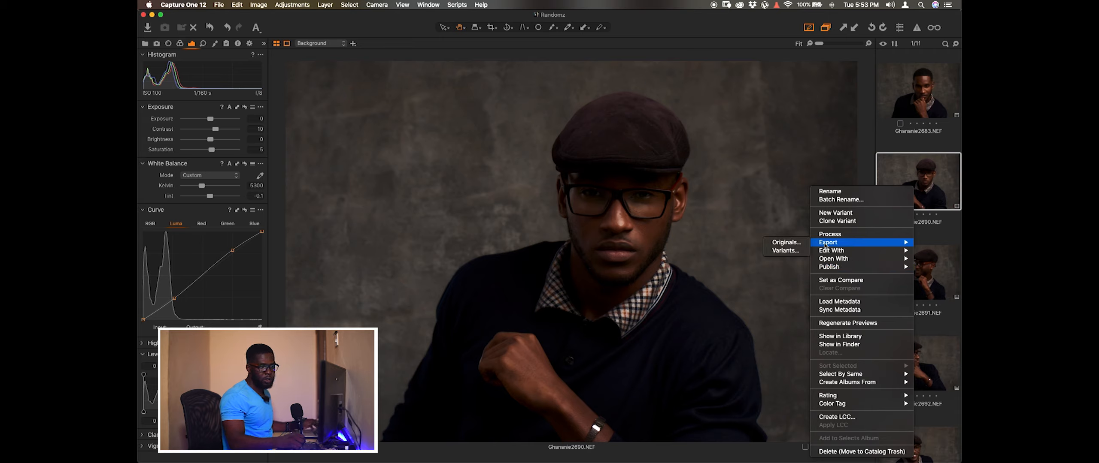
{"action": "left_click", "coordinate": [785, 250]}
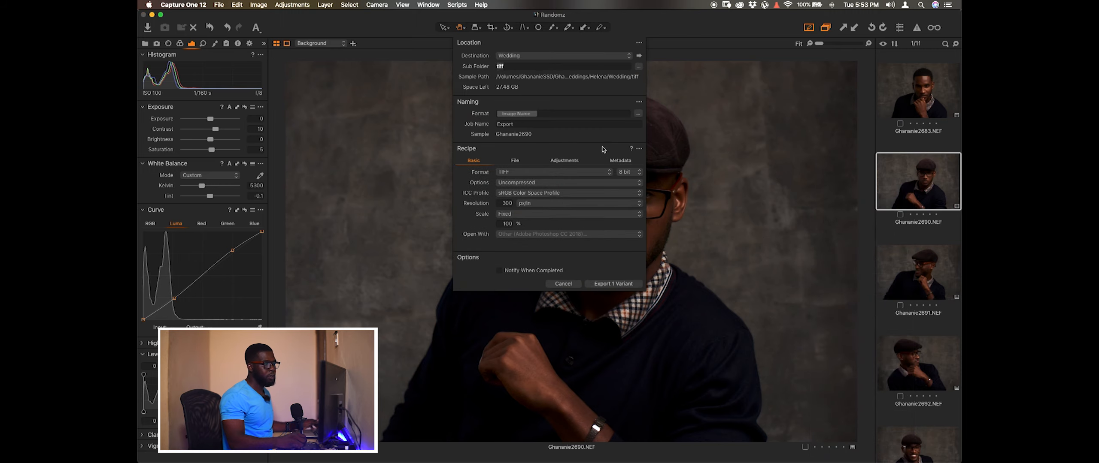
Set the export destination to the client's folder inside the 2019 folder and export the variant as an uncompressed 8-bit TIFF
{"action": "left_click", "coordinate": [628, 55]}
{"action": "left_click", "coordinate": [544, 76]}
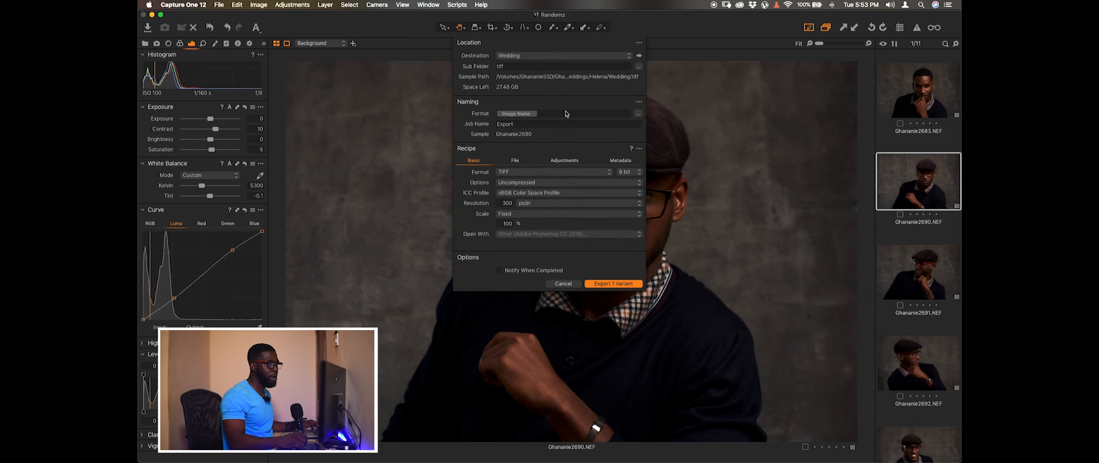
{"action": "left_click", "coordinate": [536, 98]}
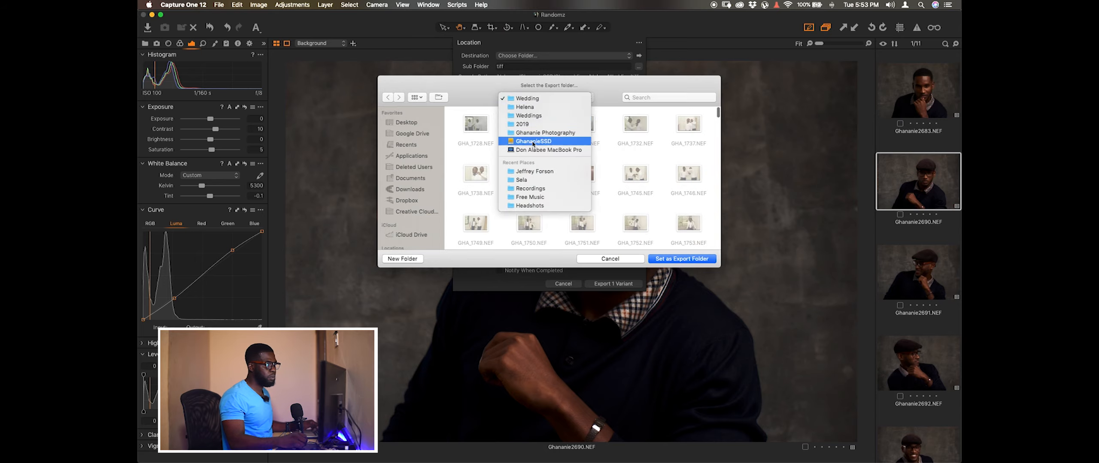
{"action": "left_click", "coordinate": [532, 124]}
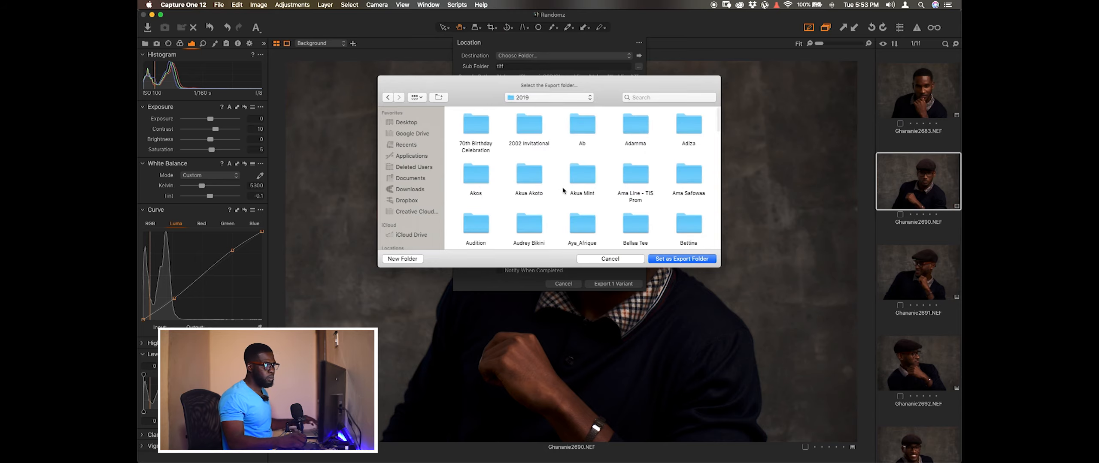
{"action": "scroll", "coordinate": [606, 161], "scroll_direction": "down", "scroll_amount": 10}
{"action": "left_click", "coordinate": [582, 166]}
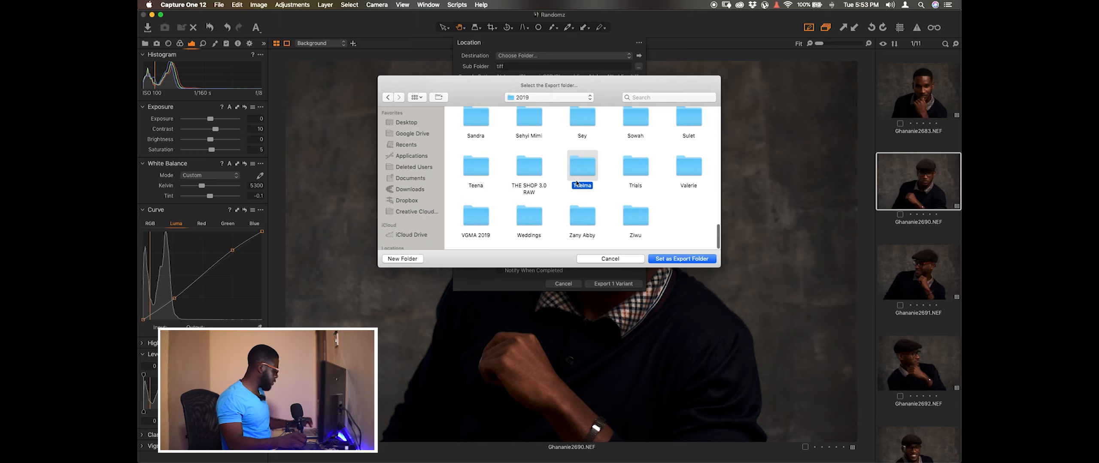
{"action": "key", "text": "j"}
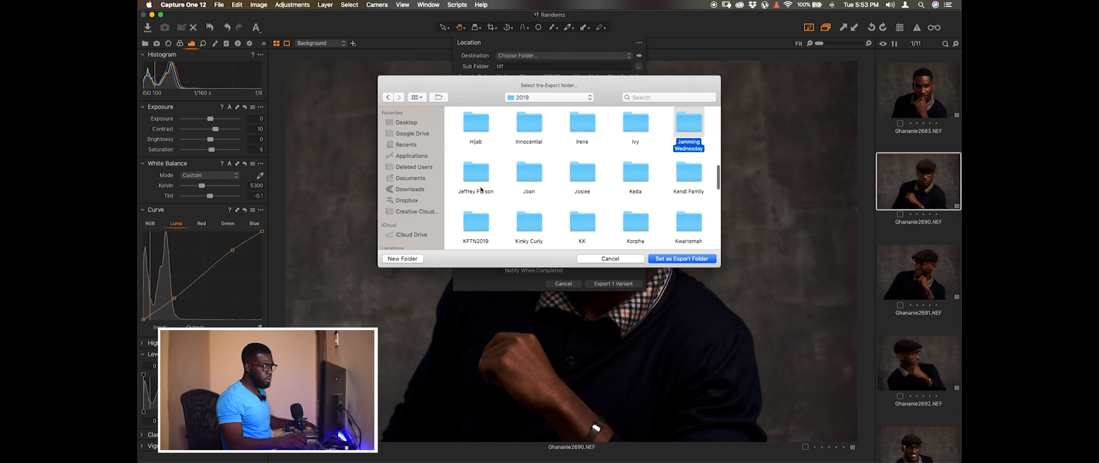
{"action": "double_click", "coordinate": [475, 174]}
{"action": "left_click", "coordinate": [681, 259]}
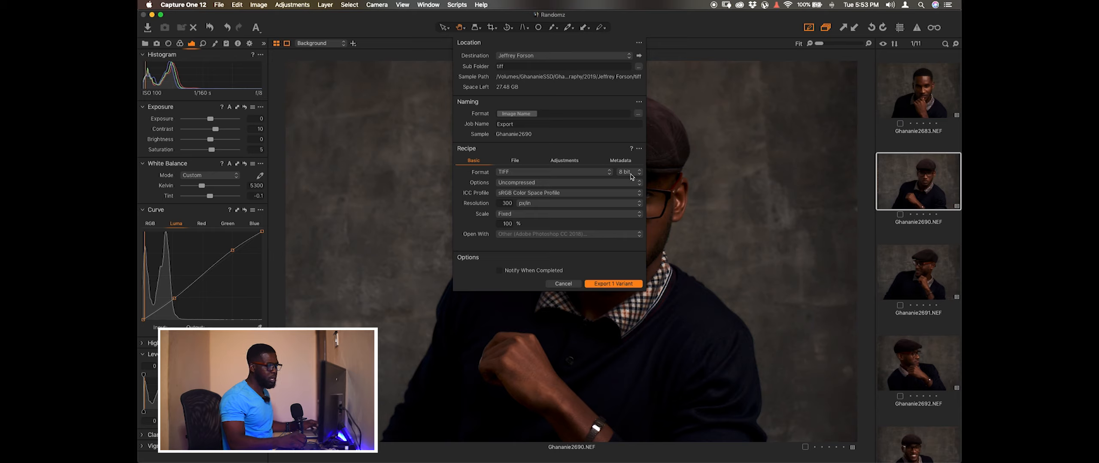
{"action": "left_click", "coordinate": [609, 284]}
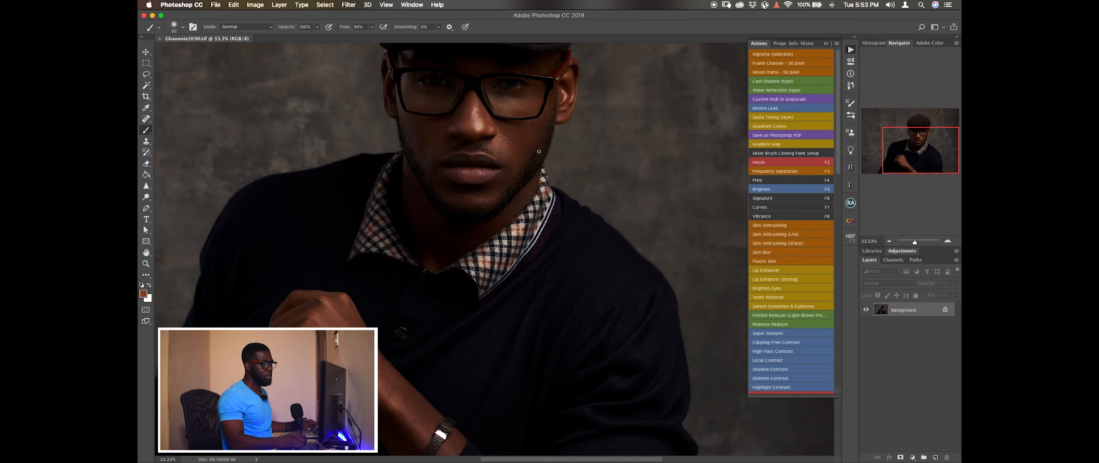
{"action": "mouse_move", "coordinate": [539, 174]}
{"action": "left_mouse_down"}
{"action": "mouse_move", "coordinate": [562, 253]}
{"action": "mouse_move", "coordinate": [579, 258]}
{"action": "mouse_move", "coordinate": [579, 293]}
{"action": "mouse_move", "coordinate": [573, 218]}
{"action": "mouse_move", "coordinate": [573, 296]}
{"action": "left_mouse_up"}
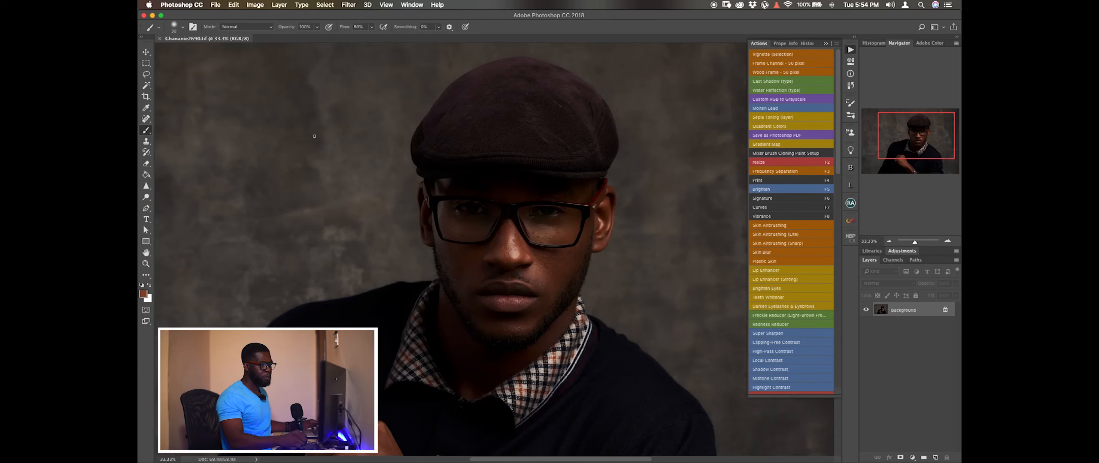
{"action": "left_click_drag", "start_coordinate": [911, 142], "coordinate": [914, 143]}
{"action": "left_click_drag", "start_coordinate": [573, 269], "coordinate": [544, 279]}
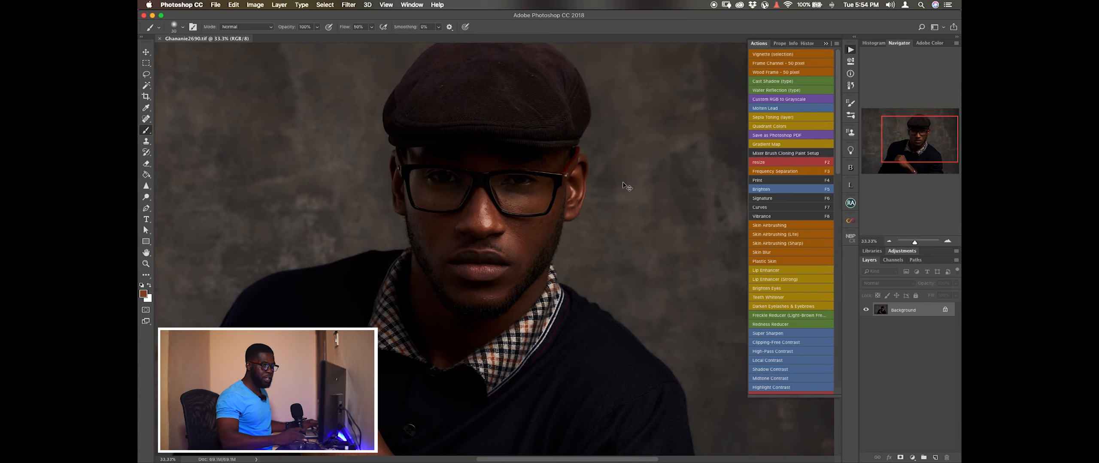
{"action": "key", "text": "super+shift+n"}
{"action": "left_click_drag", "start_coordinate": [253, 82], "coordinate": [345, 111]}
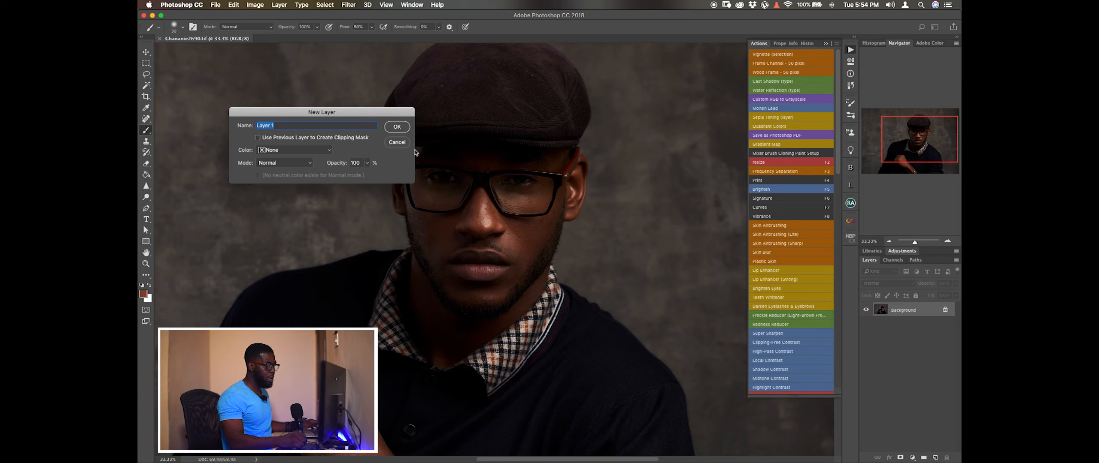
{"action": "left_click", "coordinate": [398, 143]}
Add an empty layer above the Background of Ghananie2690.tif and name it healing
{"action": "left_click", "coordinate": [935, 458]}
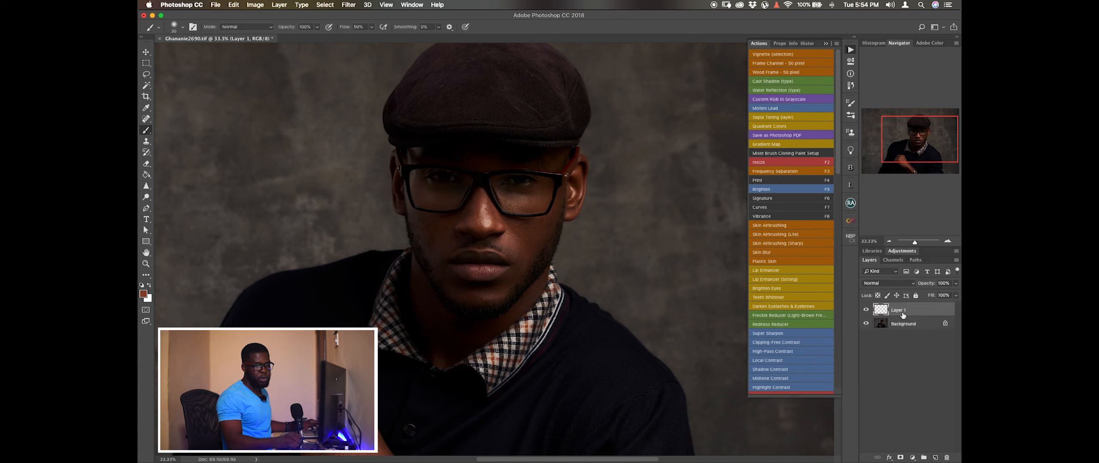
{"action": "double_click", "coordinate": [902, 312]}
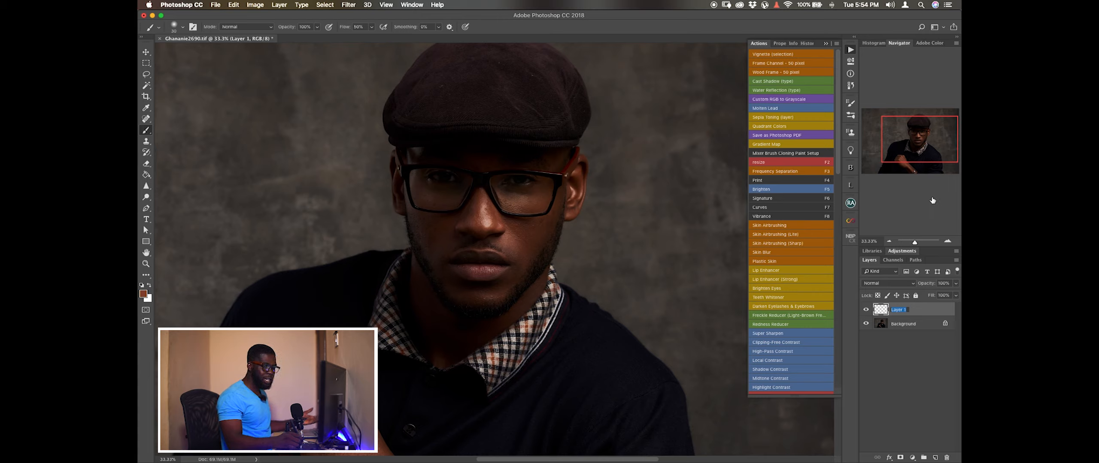
{"action": "type", "text": "healinfg"}
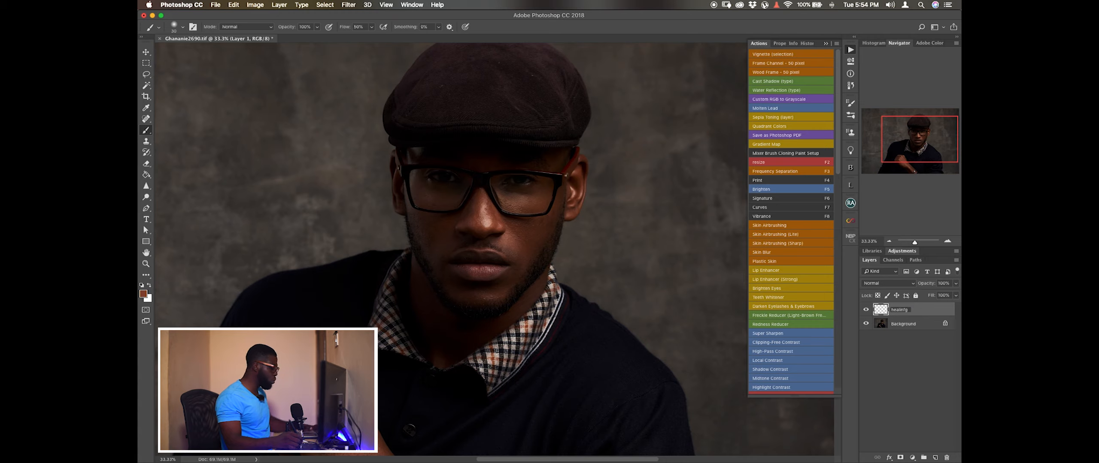
{"action": "key", "text": "Return"}
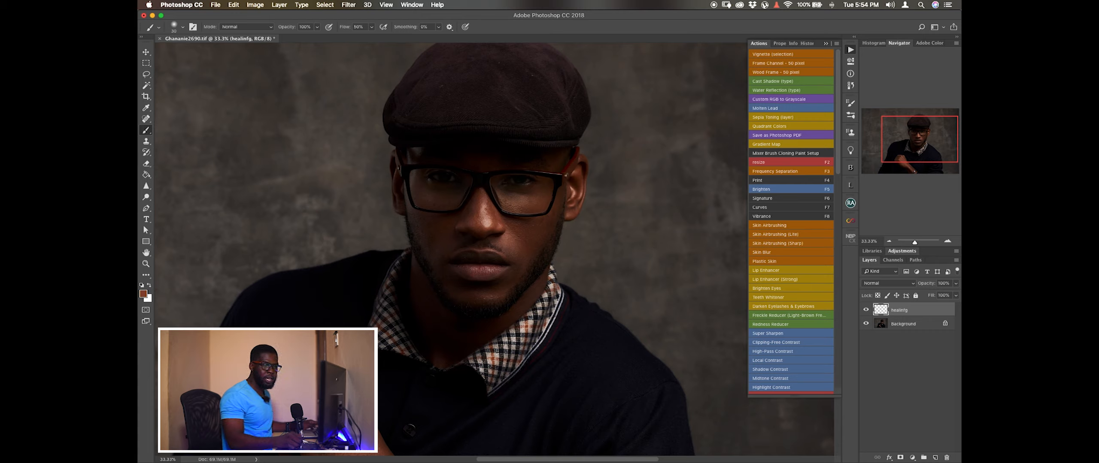
{"action": "type", "text": "he"}
{"action": "key", "text": "Return"}
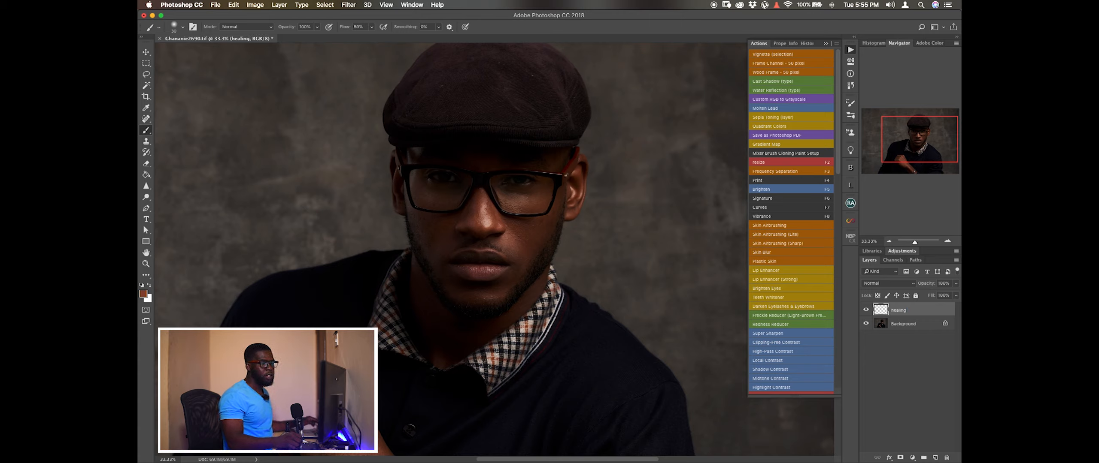
Make the healing layer active and choose the Spot Healing Brush Tool for retouching the face
{"action": "left_click", "coordinate": [914, 324]}
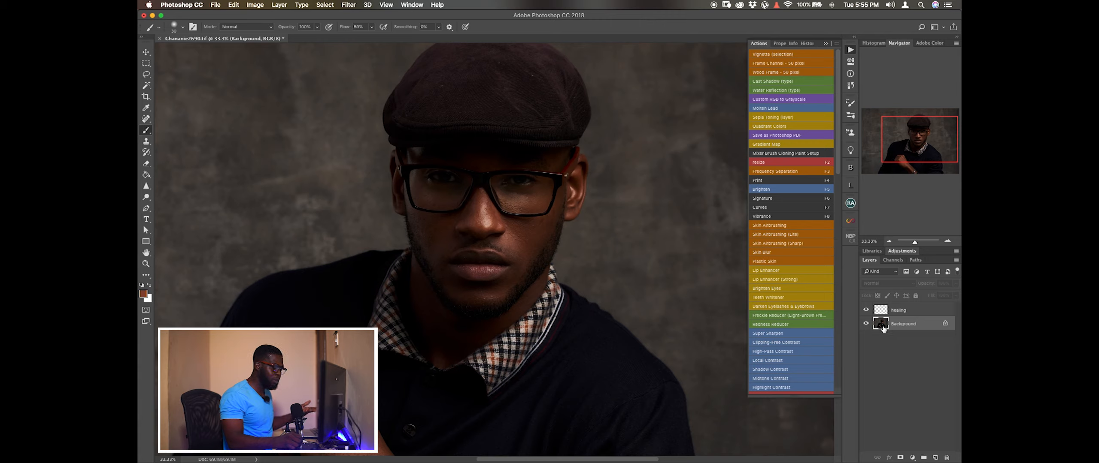
{"action": "left_click", "coordinate": [889, 312]}
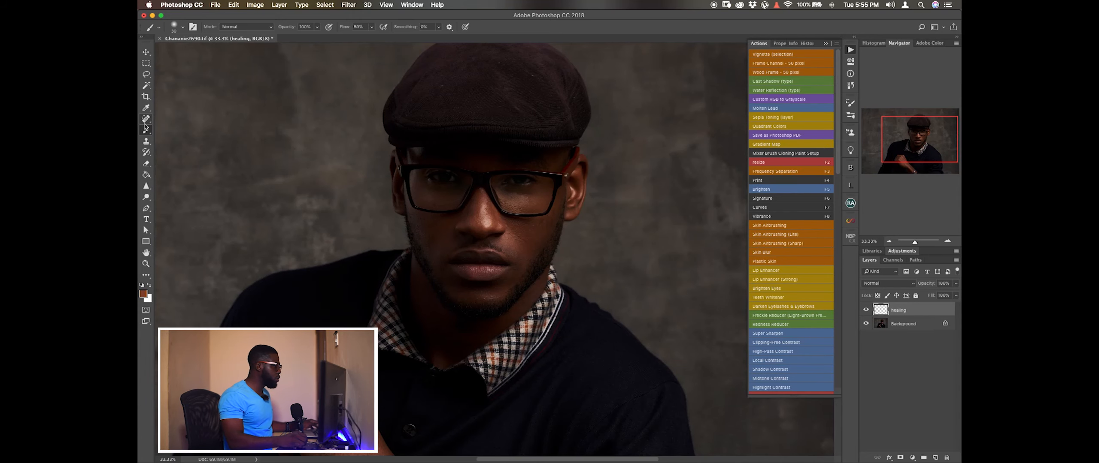
{"action": "left_click", "coordinate": [145, 122]}
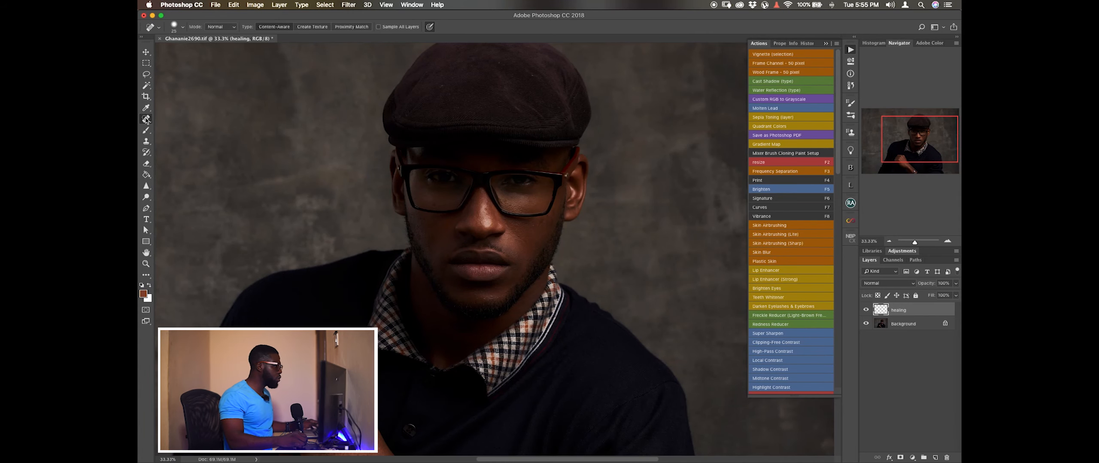
{"action": "left_click_drag", "start_coordinate": [145, 121], "coordinate": [154, 122]}
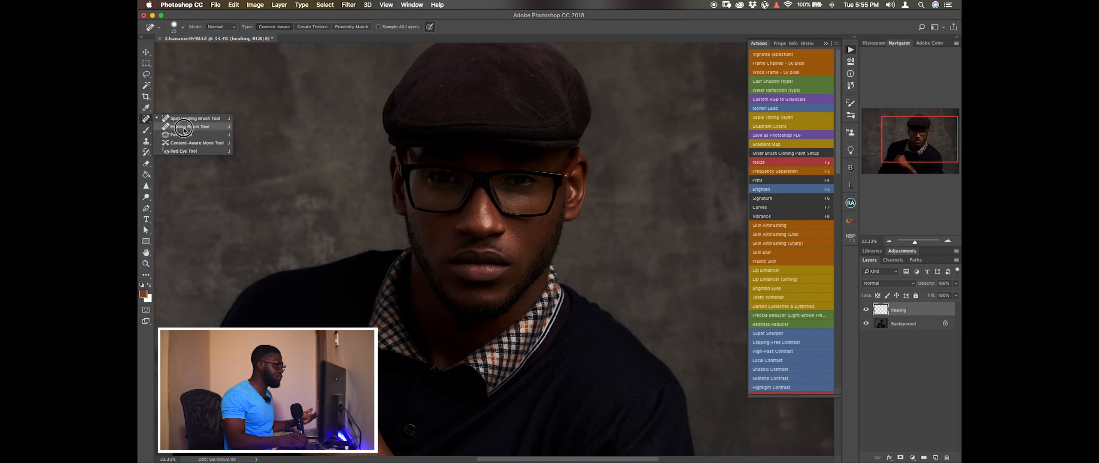
{"action": "left_click", "coordinate": [206, 121]}
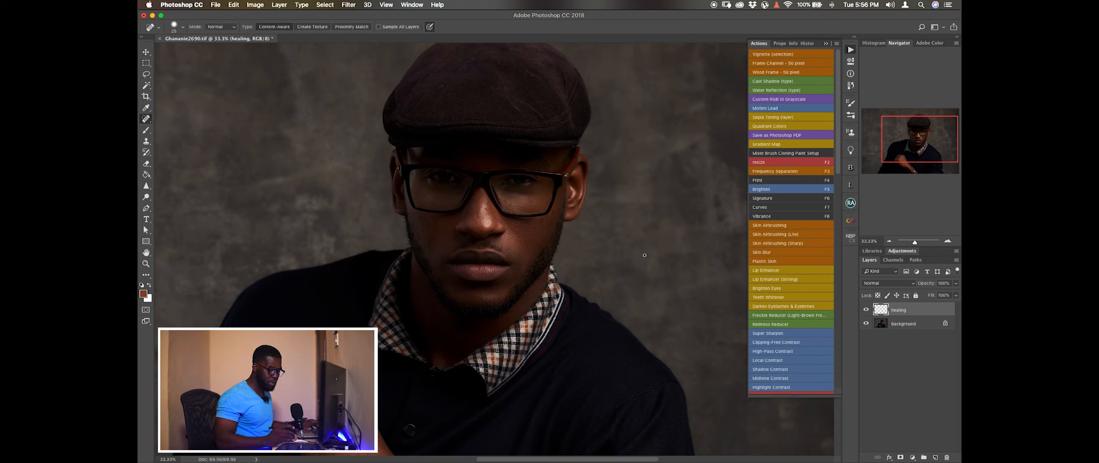
{"action": "key", "text": "super+equal"}
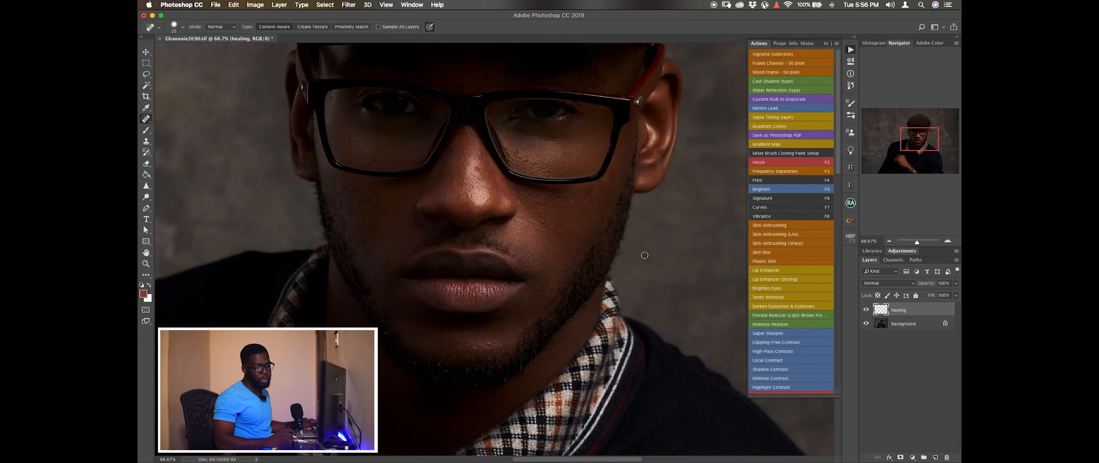
{"action": "key", "text": "super+equal"}
{"action": "mouse_move", "coordinate": [494, 201]}
{"action": "left_mouse_down"}
{"action": "mouse_move", "coordinate": [464, 310]}
{"action": "mouse_move", "coordinate": [488, 323]}
{"action": "mouse_move", "coordinate": [554, 243]}
{"action": "mouse_move", "coordinate": [518, 233]}
{"action": "mouse_move", "coordinate": [499, 272]}
{"action": "left_mouse_up"}
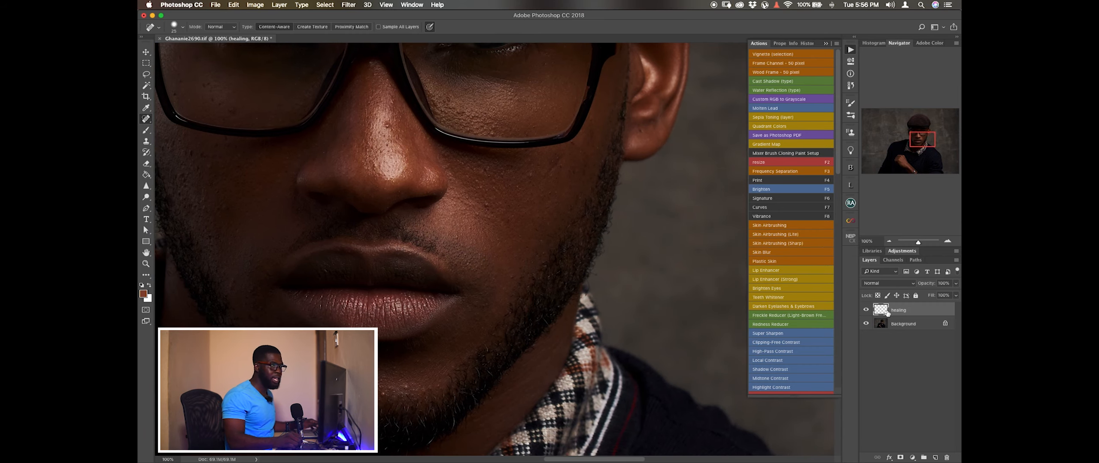
Set the Spot Healing Brush to sample all layers with the Content-Aware type
{"action": "left_click", "coordinate": [378, 27]}
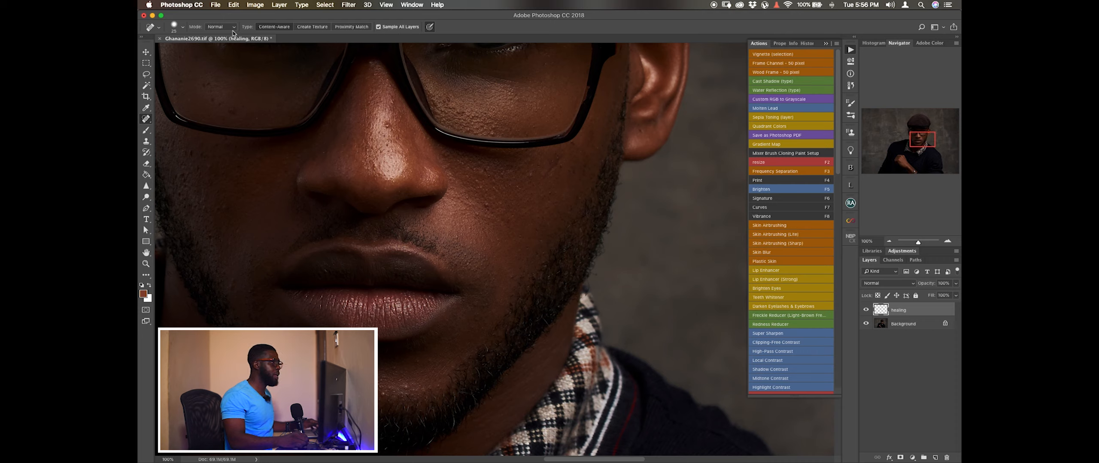
{"action": "left_click", "coordinate": [276, 27]}
{"action": "mouse_move", "coordinate": [500, 187]}
{"action": "left_mouse_down"}
{"action": "mouse_move", "coordinate": [497, 242]}
{"action": "mouse_move", "coordinate": [529, 269]}
{"action": "mouse_move", "coordinate": [508, 296]}
{"action": "left_mouse_up"}
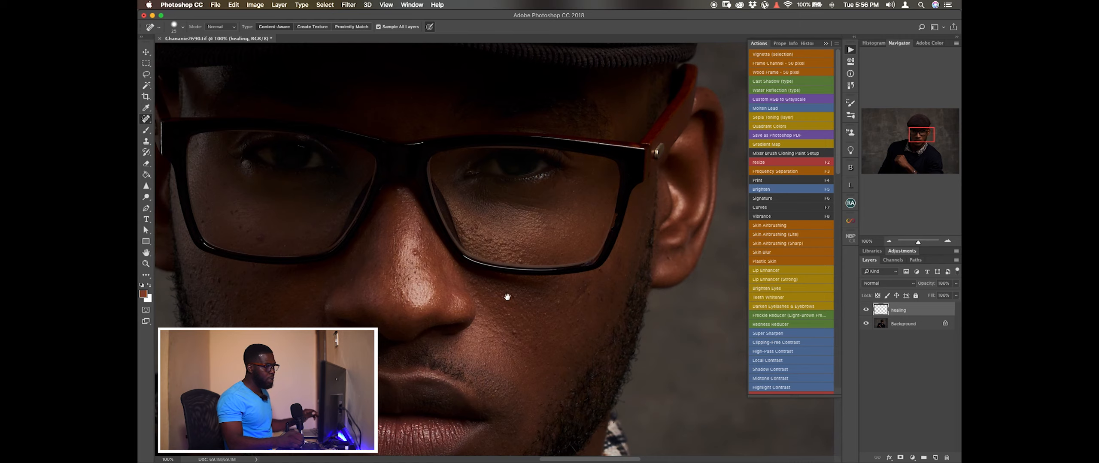
{"action": "left_click_drag", "start_coordinate": [466, 267], "coordinate": [498, 294]}
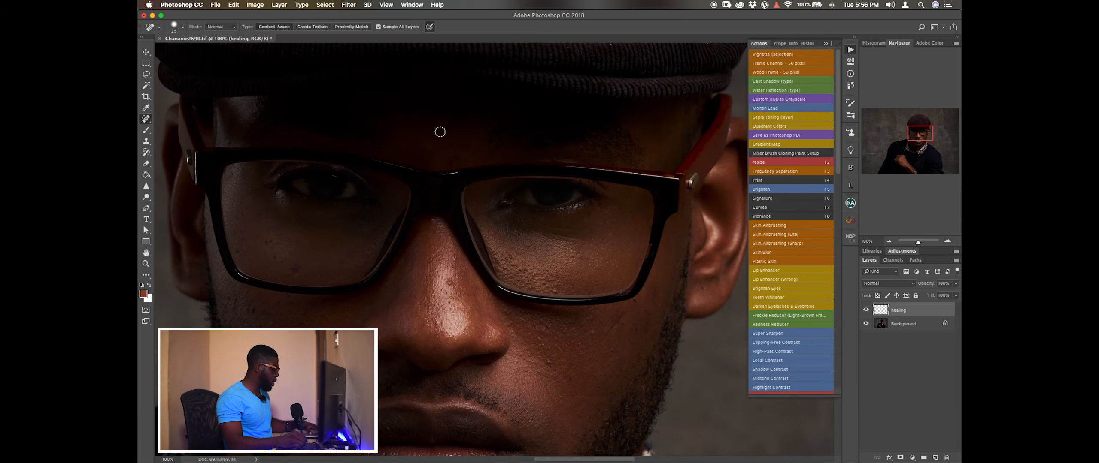
{"action": "key", "text": "bracketleft"}
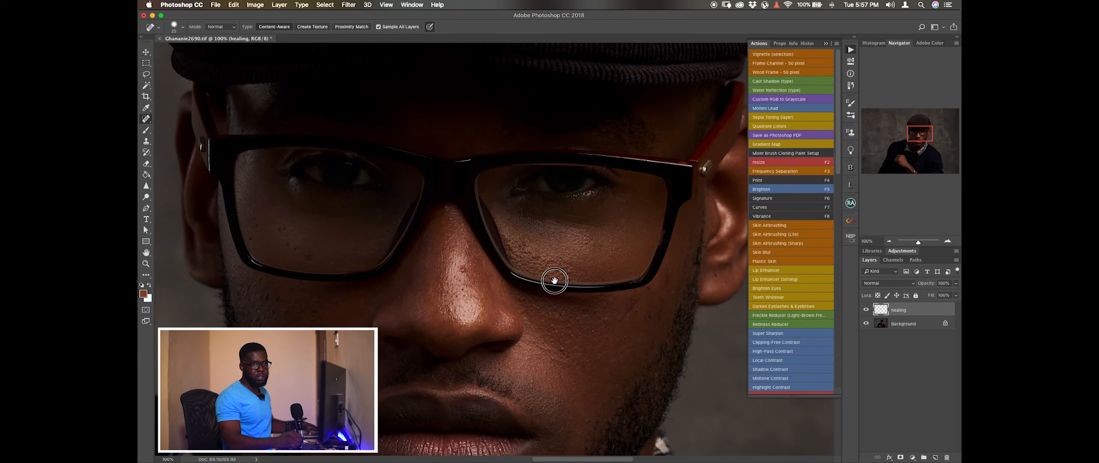
Adjust the healing brush size and heal the blemishes along the bridge of the nose
{"action": "left_click_drag", "start_coordinate": [555, 281], "coordinate": [559, 264]}
{"action": "key", "text": "]"}
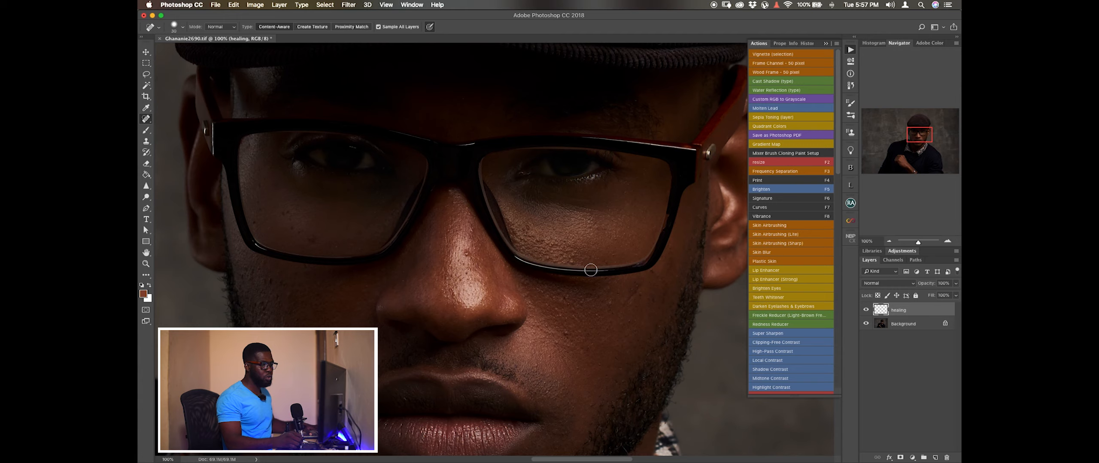
{"action": "key", "text": "]"}
{"action": "key", "text": "]"}
{"action": "key", "text": "]"}
{"action": "key", "text": "["}
{"action": "key", "text": "["}
{"action": "scroll", "coordinate": [558, 257], "scroll_direction": "down", "scroll_amount": 3}
{"action": "key", "text": "["}
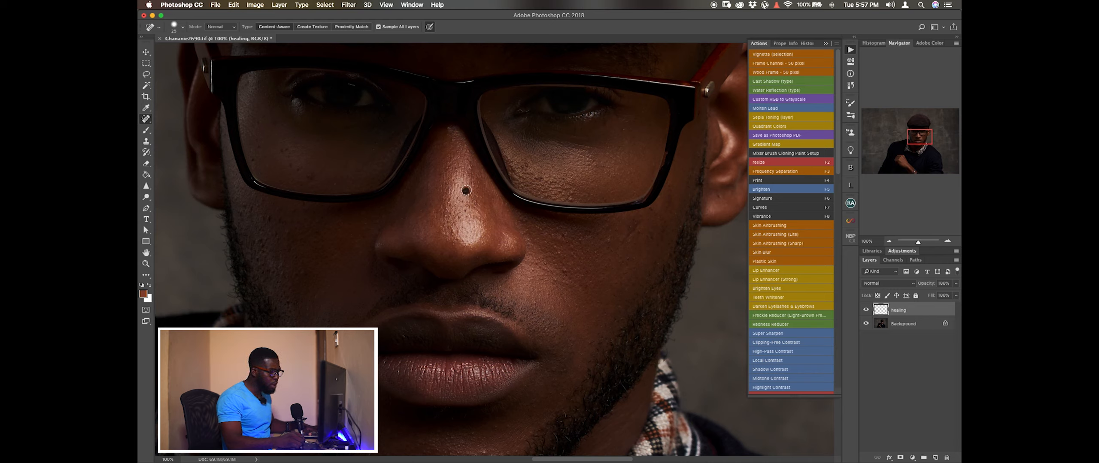
{"action": "left_click", "coordinate": [470, 173]}
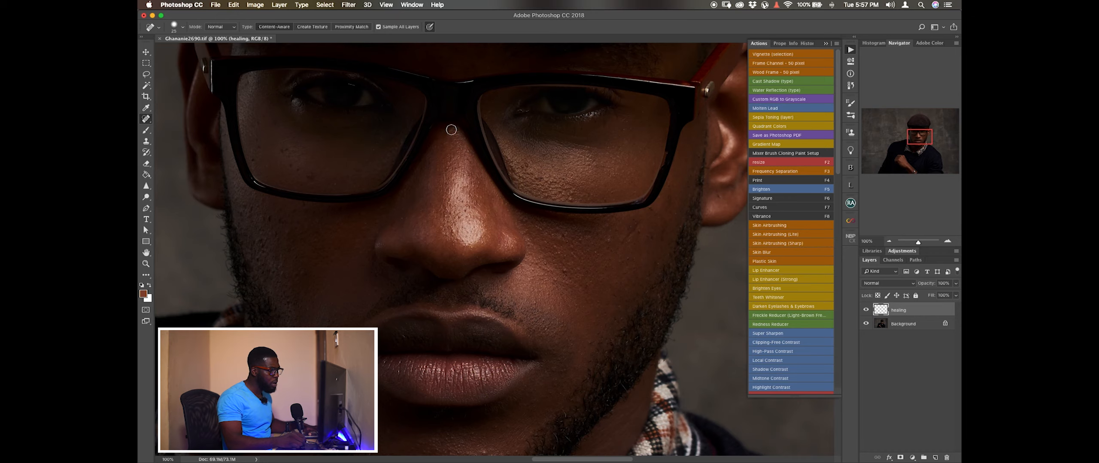
Heal the skin spots under the eye visible through the glasses lens nearest the ear
{"action": "left_click_drag", "start_coordinate": [498, 188], "coordinate": [428, 220]}
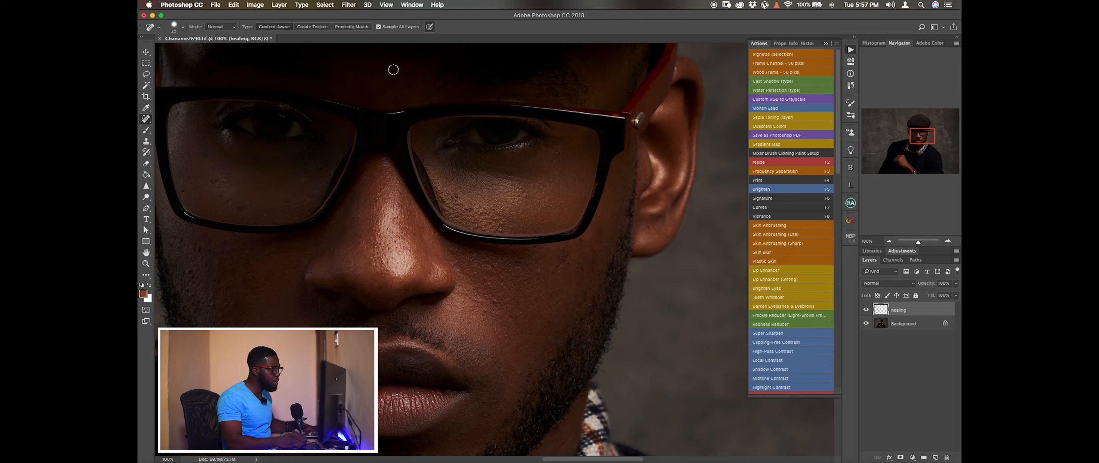
{"action": "left_click_drag", "start_coordinate": [522, 162], "coordinate": [502, 252]}
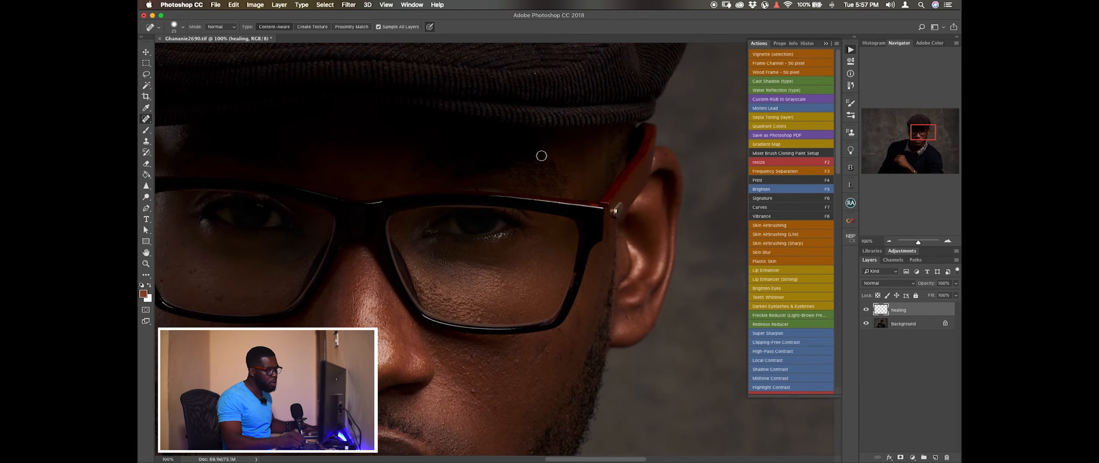
{"action": "left_click_drag", "start_coordinate": [503, 303], "coordinate": [532, 175]}
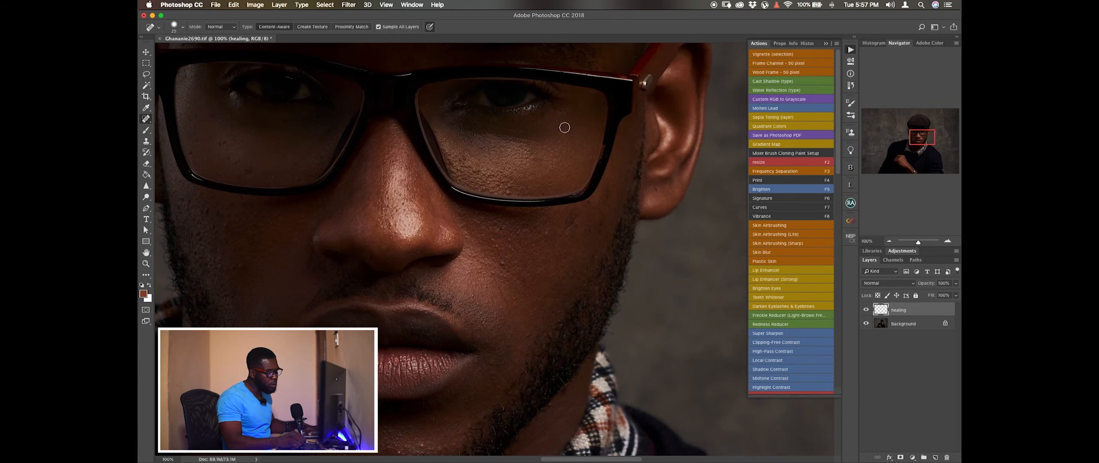
{"action": "left_click", "coordinate": [564, 114]}
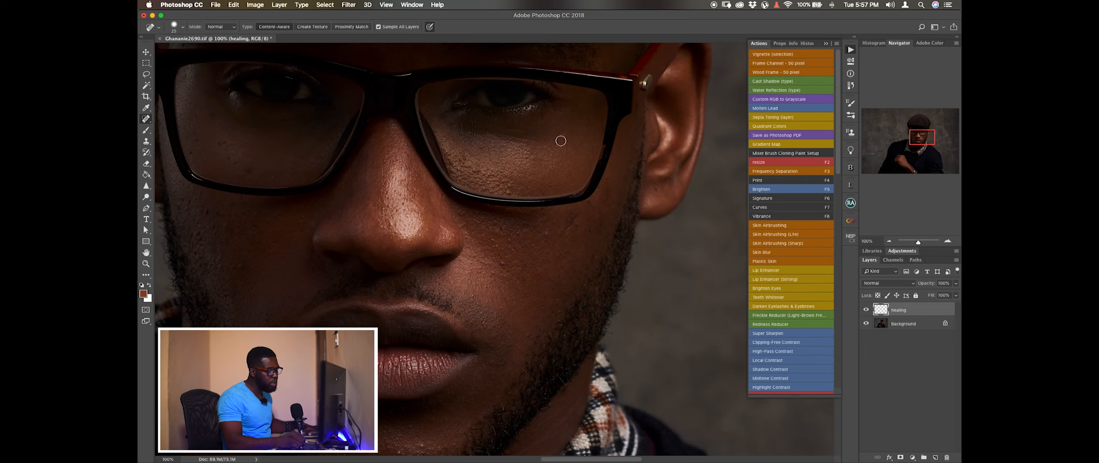
Heal the remaining blemishes on the cheek beside the nose and near the corner of the mouth
{"action": "scroll", "coordinate": [540, 182], "scroll_direction": "down", "scroll_amount": 3}
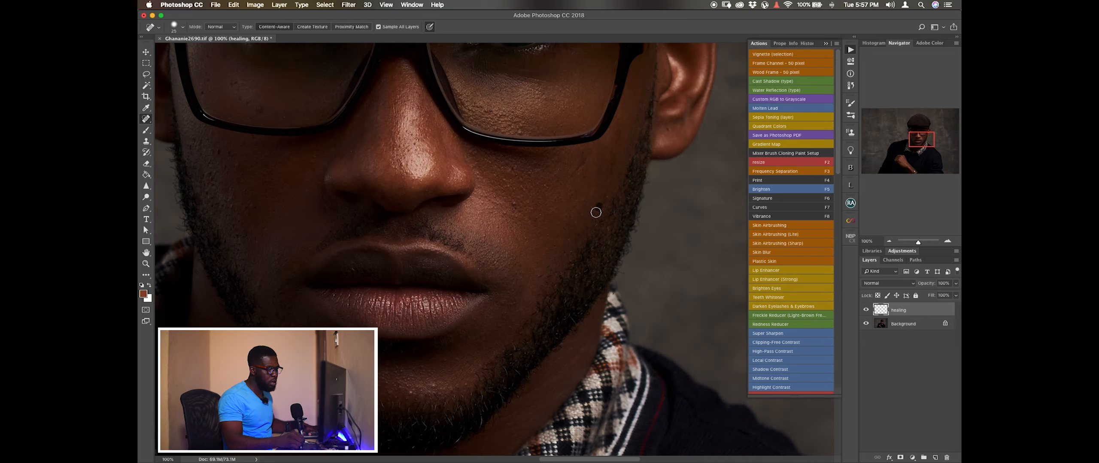
{"action": "left_click", "coordinate": [515, 203]}
{"action": "left_click", "coordinate": [494, 194]}
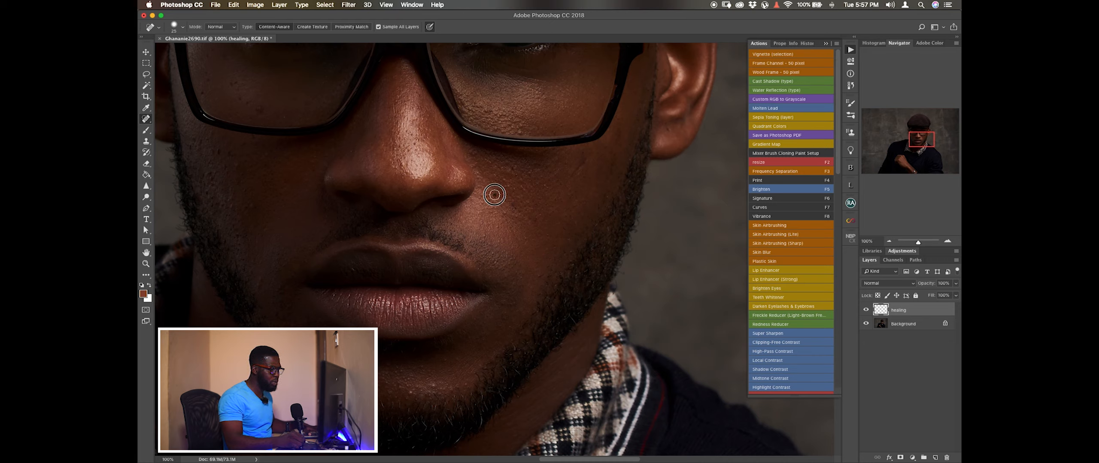
{"action": "left_click", "coordinate": [485, 236]}
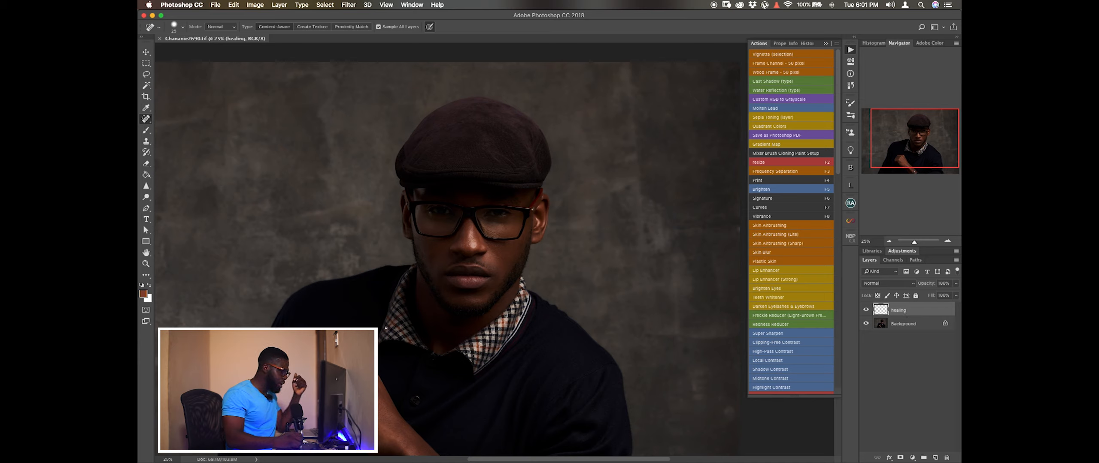
{"action": "mouse_move", "coordinate": [225, 461]}
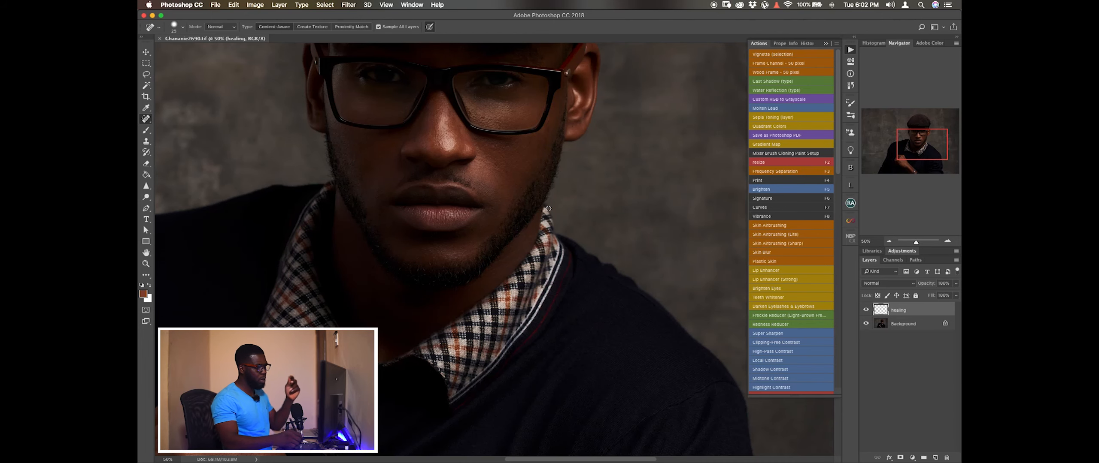
{"action": "left_click_drag", "start_coordinate": [409, 210], "coordinate": [456, 286]}
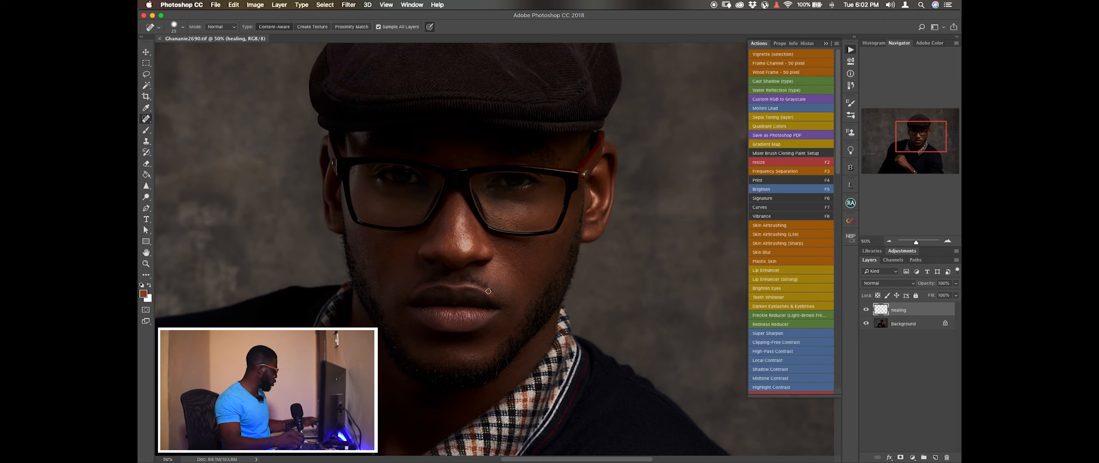
{"action": "left_click", "coordinate": [910, 327]}
{"action": "left_click", "coordinate": [920, 316]}
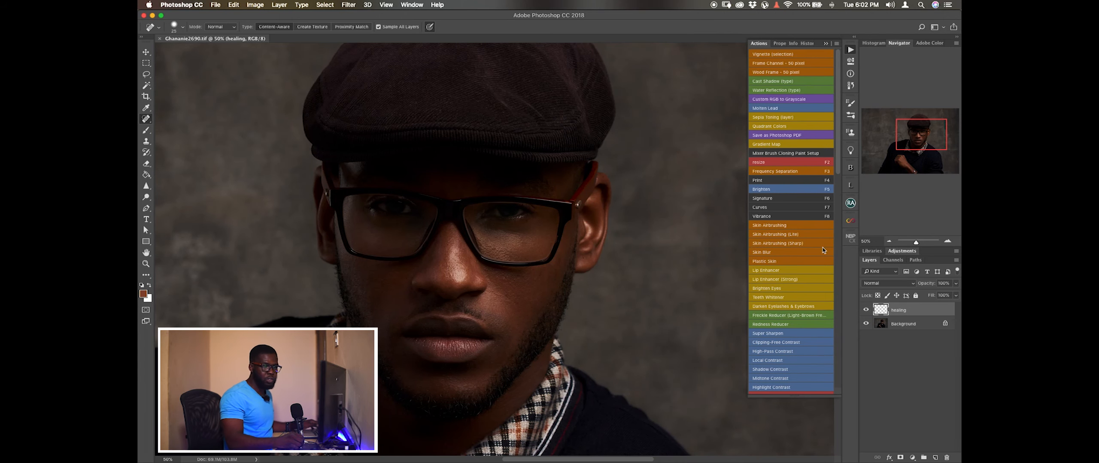
Run the 8-bit Frequency Separation from the Beauty Retouch extension on the portrait
{"action": "left_click", "coordinate": [851, 204]}
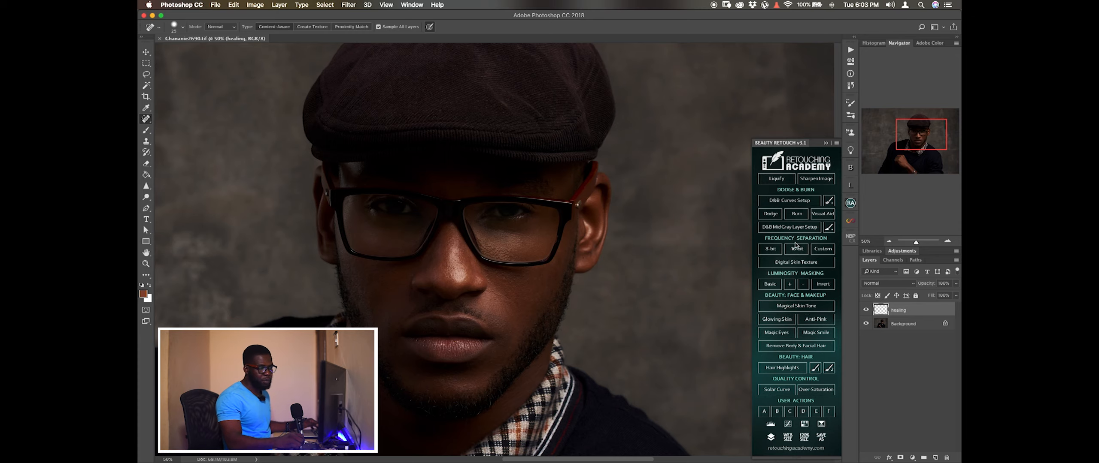
{"action": "left_click_drag", "start_coordinate": [920, 137], "coordinate": [918, 141]}
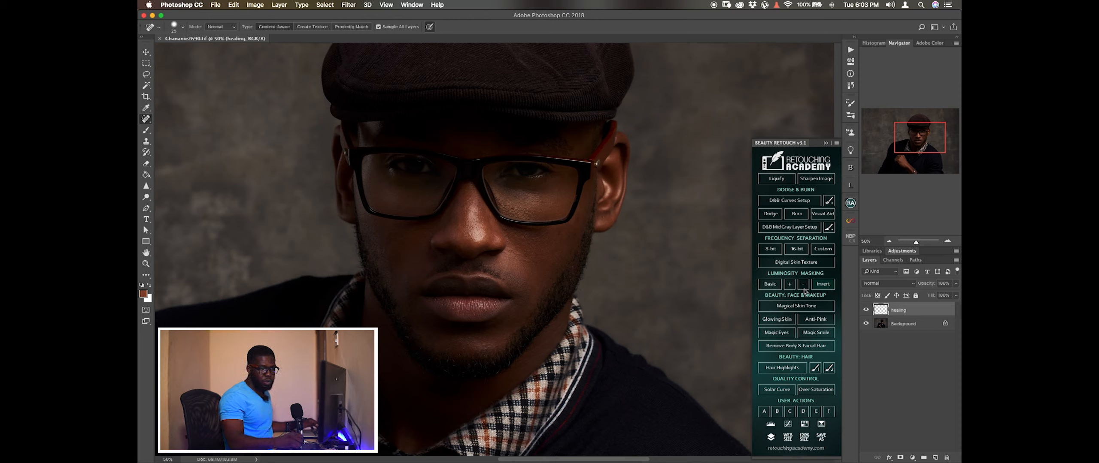
{"action": "left_click", "coordinate": [771, 249]}
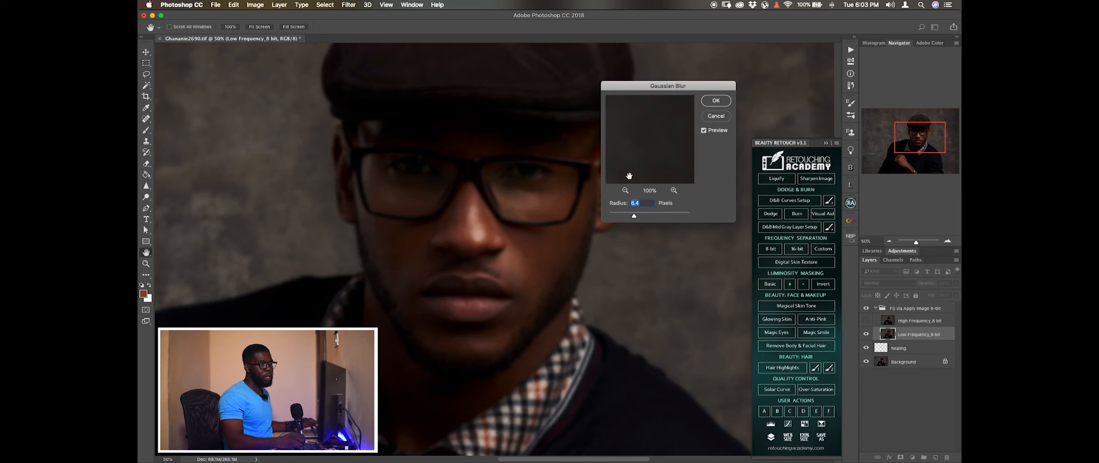
Preview the blur on the face and apply a Gaussian Blur radius of 9 pixels to the low frequency layer
{"action": "left_click", "coordinate": [520, 178]}
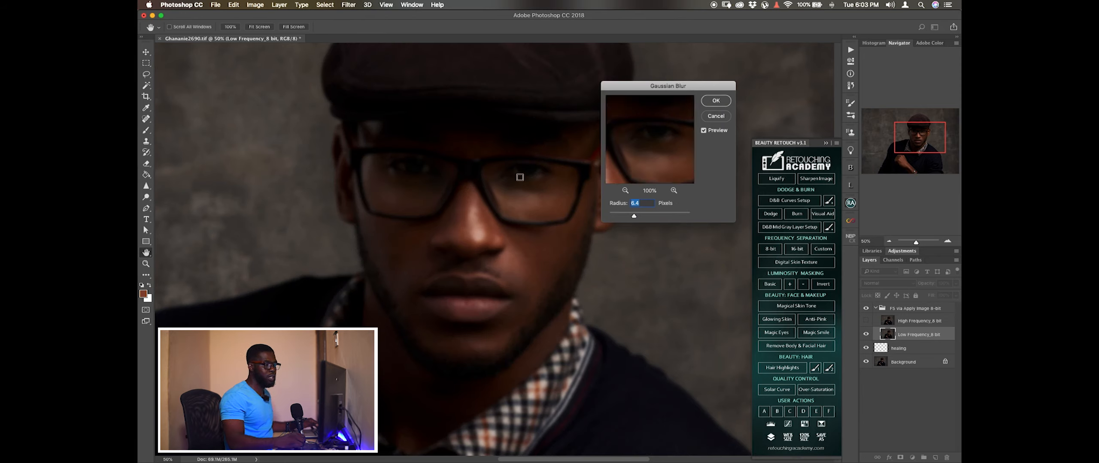
{"action": "left_click", "coordinate": [667, 165]}
{"action": "left_click", "coordinate": [661, 144]}
{"action": "left_click_drag", "start_coordinate": [662, 143], "coordinate": [681, 150]}
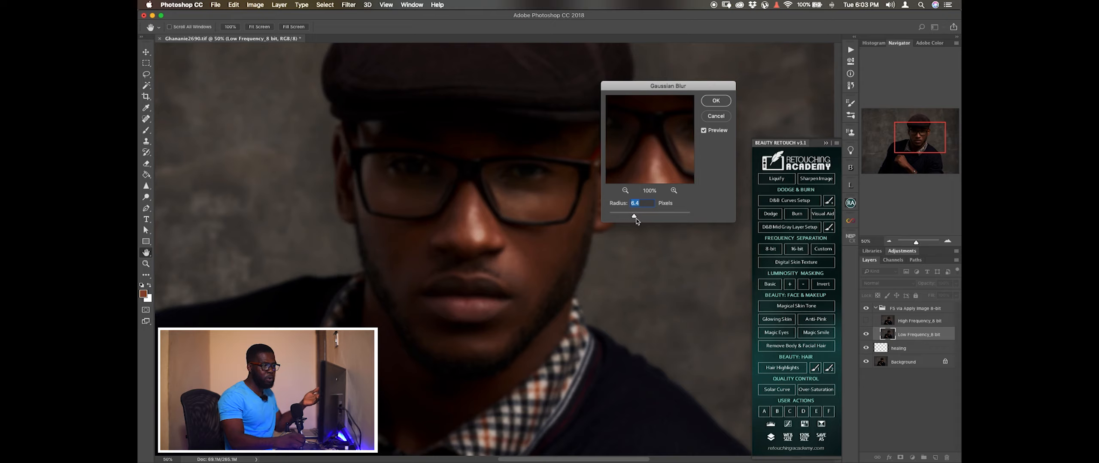
{"action": "left_click_drag", "start_coordinate": [633, 216], "coordinate": [640, 217]}
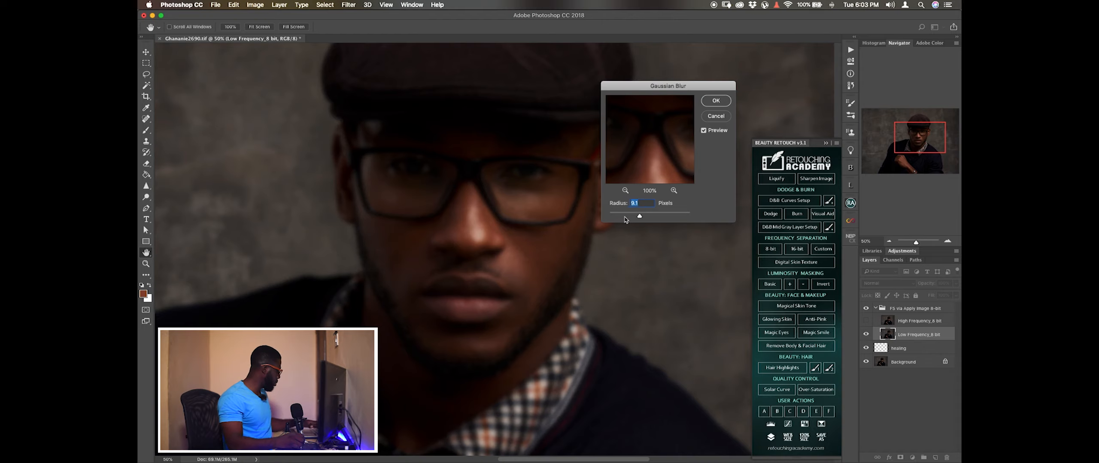
{"action": "type", "text": "9"}
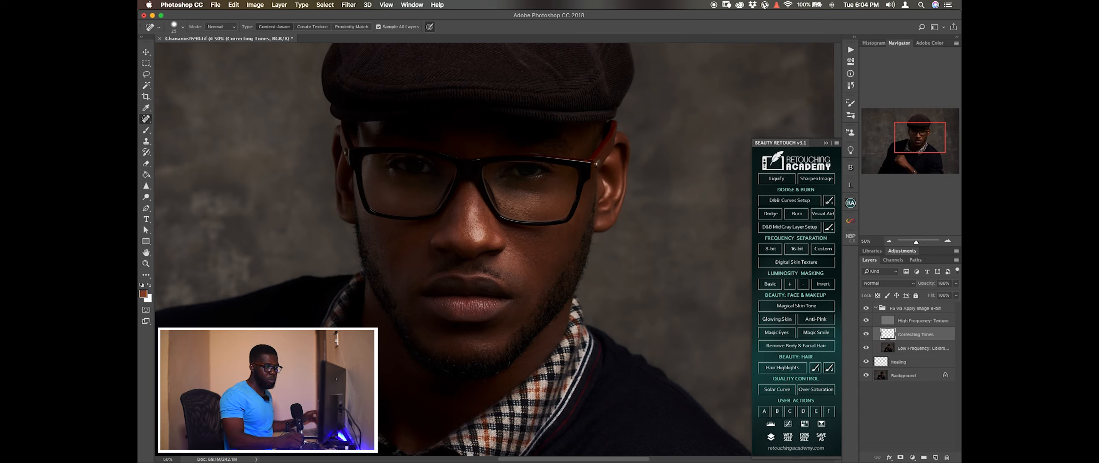
Make the Low Frequency: Colors & Tones layer active and choose the Mixer Brush Tool
{"action": "left_click", "coordinate": [879, 347]}
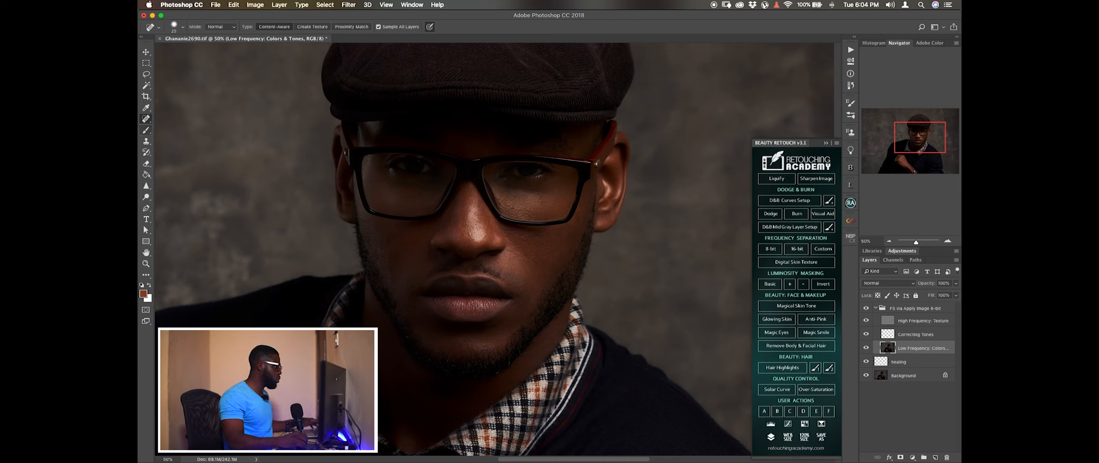
{"action": "left_click", "coordinate": [145, 130]}
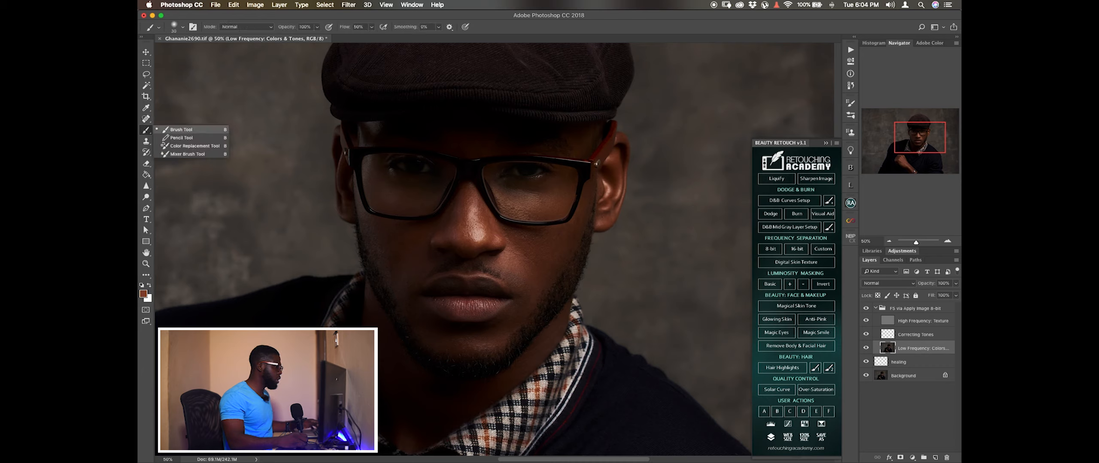
{"action": "left_click", "coordinate": [188, 154]}
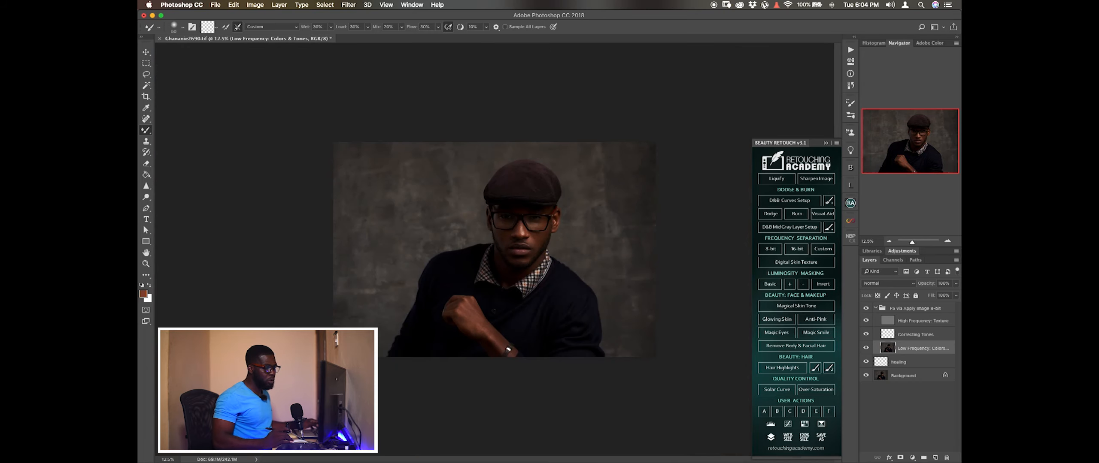
{"action": "key", "text": "super+plus"}
{"action": "key", "text": "super+plus"}
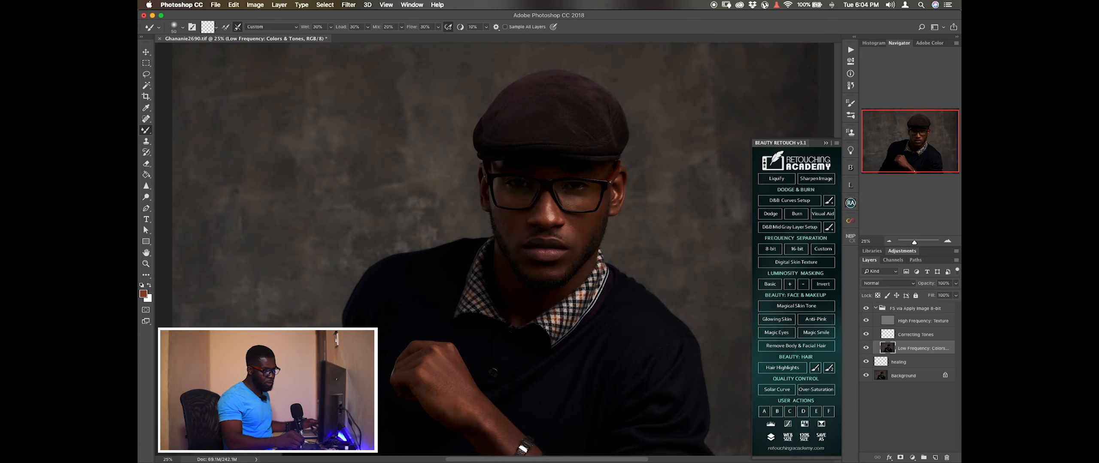
{"action": "left_click_drag", "start_coordinate": [522, 447], "coordinate": [470, 439]}
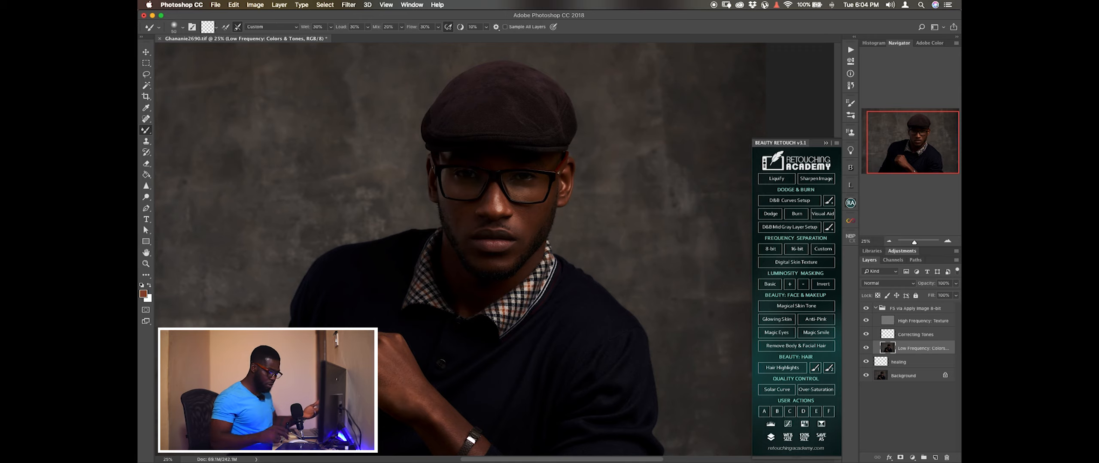
{"action": "key", "text": "super+minus"}
{"action": "key", "text": "super+minus"}
{"action": "key", "text": "super+minus"}
{"action": "key", "text": "super+minus"}
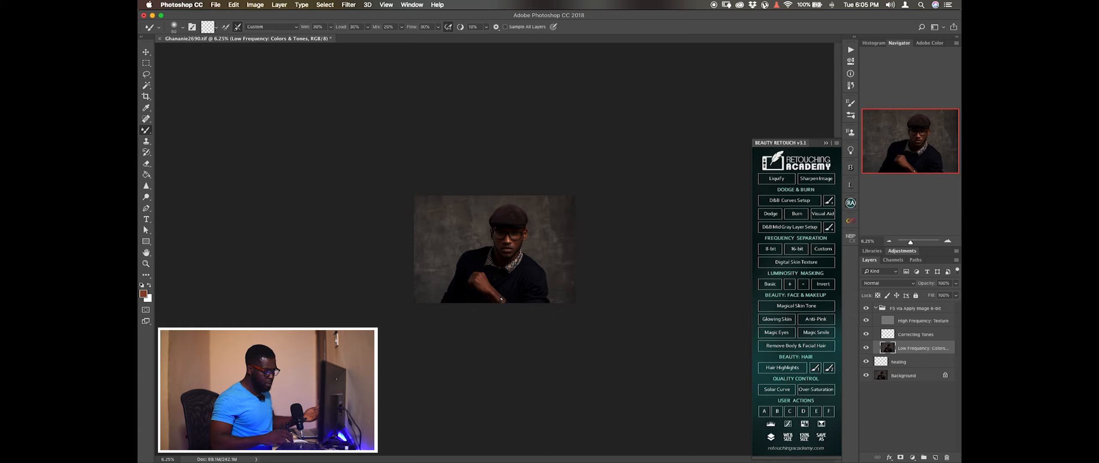
{"action": "key", "text": "super+plus"}
{"action": "key", "text": "super+plus"}
{"action": "key", "text": "super+plus"}
{"action": "key", "text": "super+plus"}
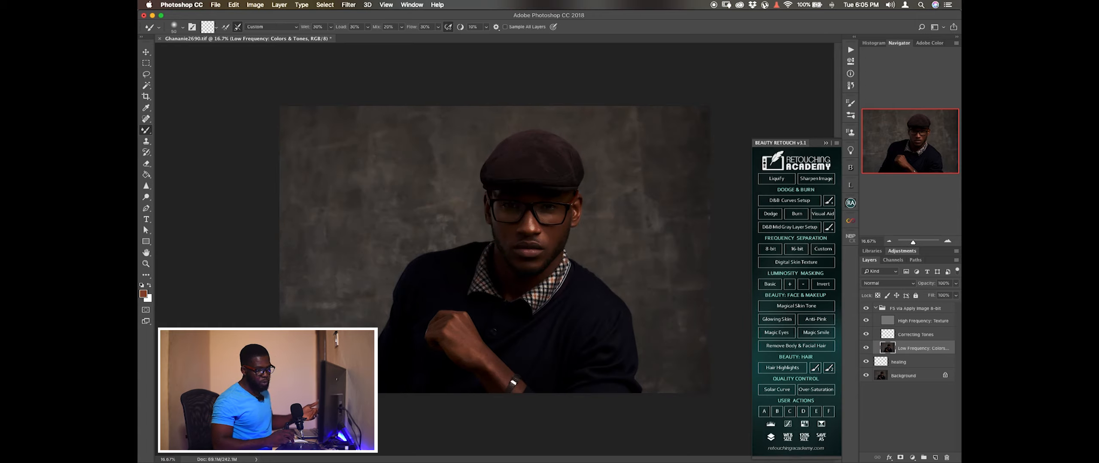
{"action": "scroll", "coordinate": [498, 249], "scroll_direction": "right", "scroll_amount": 4}
{"action": "scroll", "coordinate": [498, 249], "scroll_direction": "down", "scroll_amount": 2}
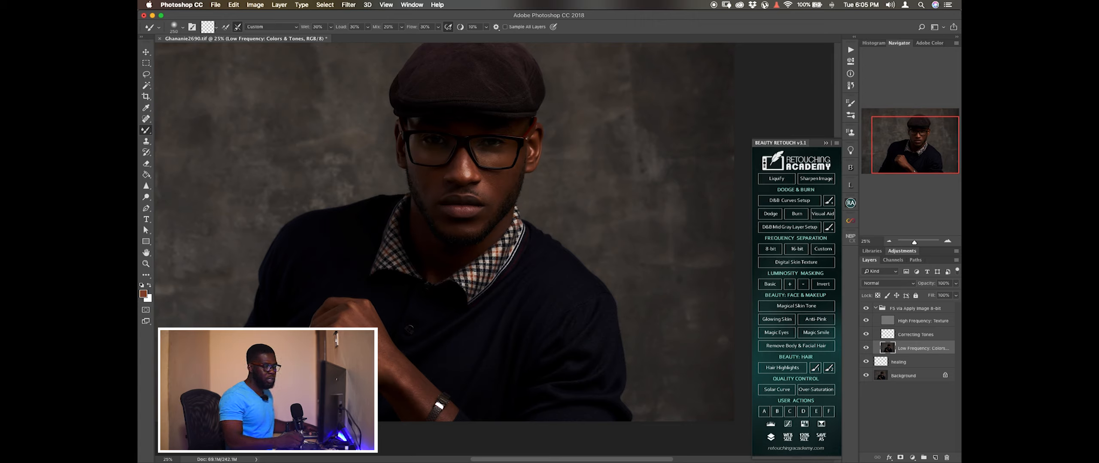
Reduce the Mixer Brush size for the face and toggle the visibility of the frequency separation group
{"action": "scroll", "coordinate": [494, 231], "scroll_direction": "up", "scroll_amount": 1}
{"action": "key", "text": "bracketleft"}
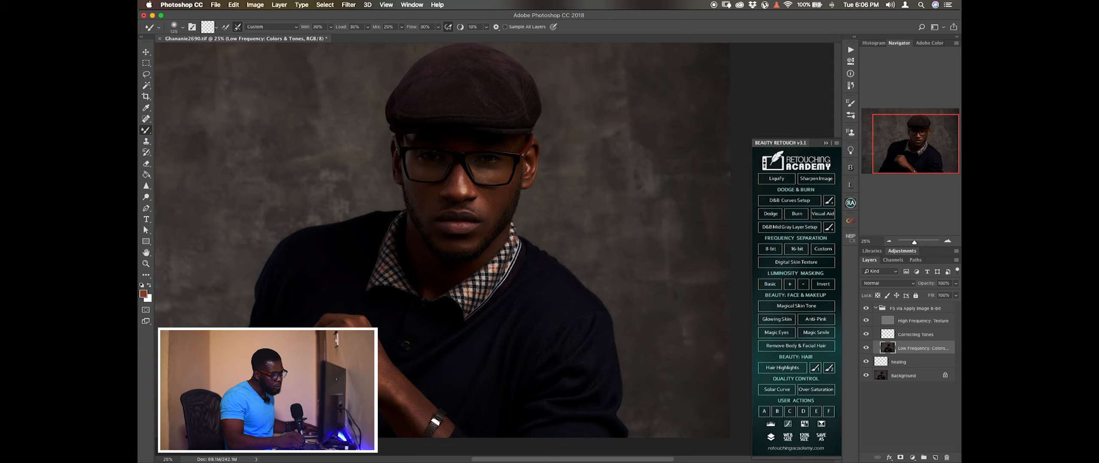
{"action": "key", "text": "bracketleft"}
{"action": "key", "text": "bracketleft"}
{"action": "left_click", "coordinate": [865, 308]}
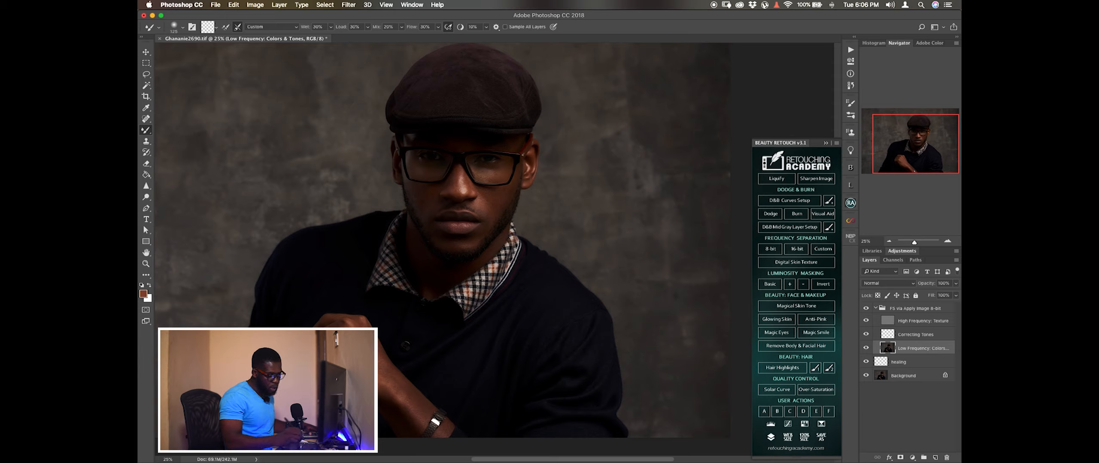
{"action": "key", "text": "super+equal"}
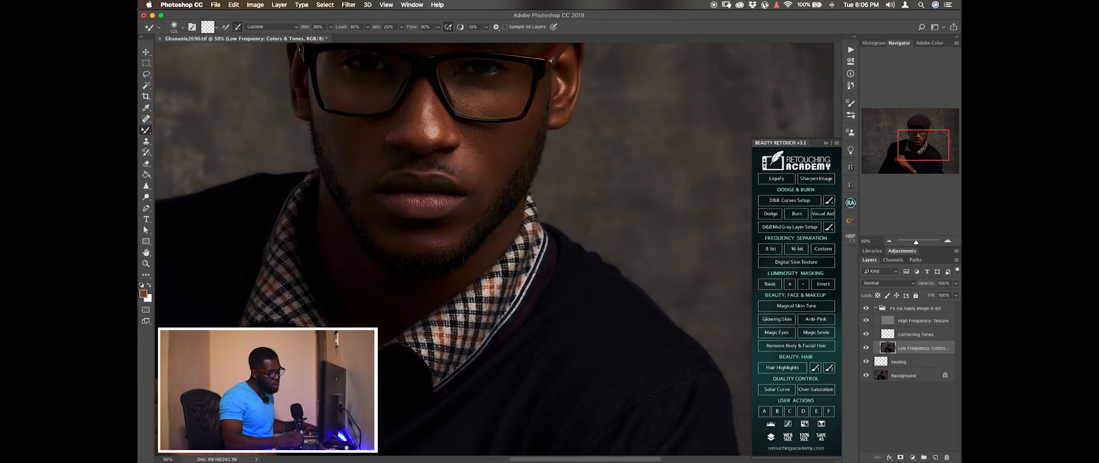
Smooth the uneven tones on the face with the Mixer Brush on the Low Frequency: Colors & Tones layer
{"action": "scroll", "coordinate": [494, 248], "scroll_direction": "up", "scroll_amount": 5}
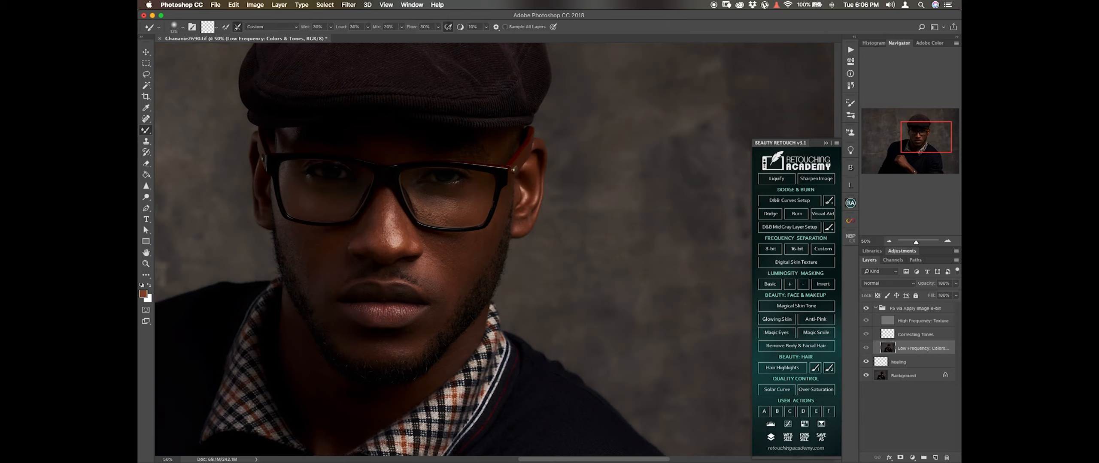
{"action": "key", "text": "super+minus"}
{"action": "key", "text": "super+minus"}
{"action": "key", "text": "super+minus"}
{"action": "key", "text": "super+minus"}
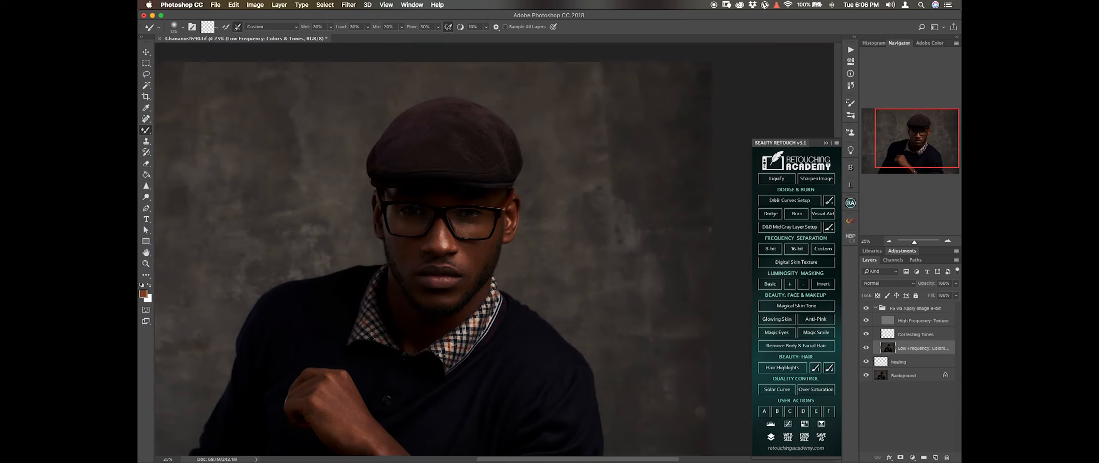
{"action": "key", "text": "super+plus"}
{"action": "key", "text": "super+plus"}
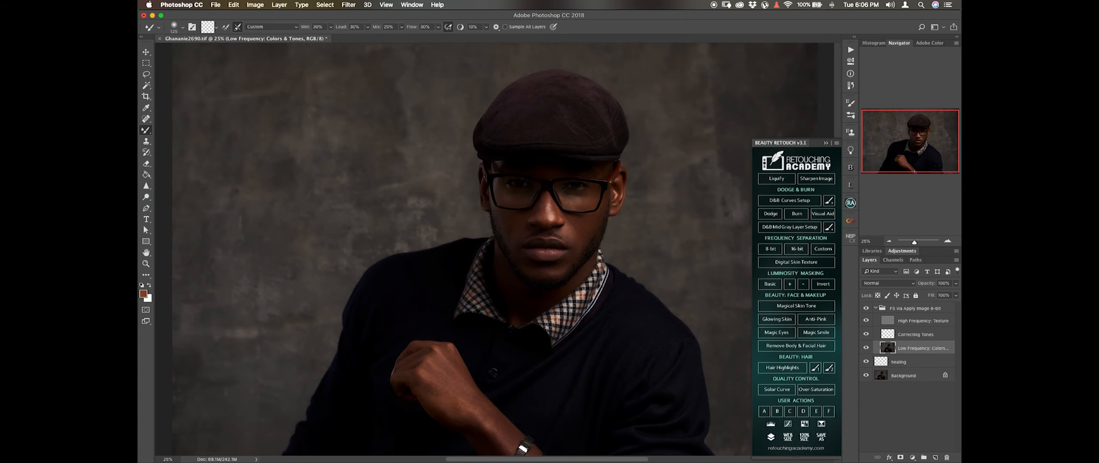
{"action": "scroll", "coordinate": [495, 250], "scroll_direction": "right", "scroll_amount": 3}
{"action": "scroll", "coordinate": [495, 249], "scroll_direction": "up", "scroll_amount": 1}
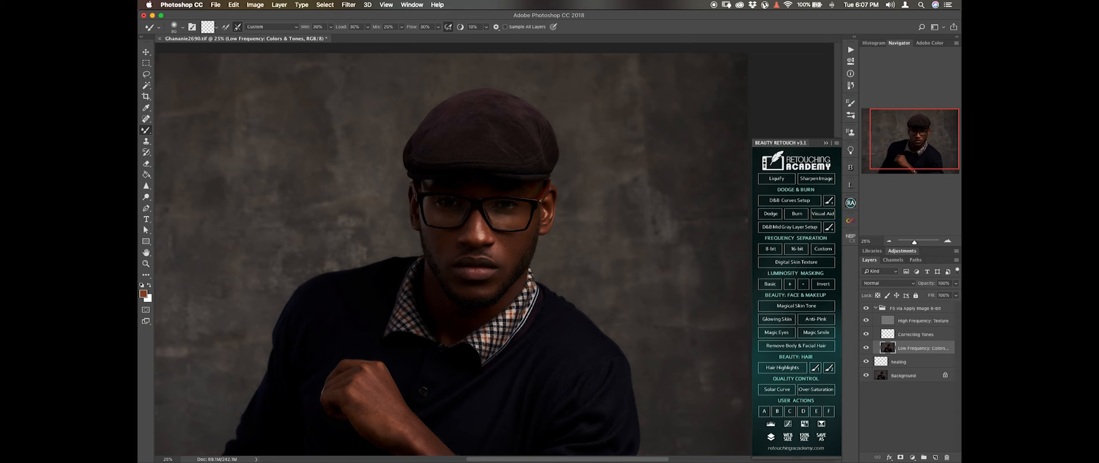
{"action": "scroll", "coordinate": [494, 249], "scroll_direction": "down", "scroll_amount": 1}
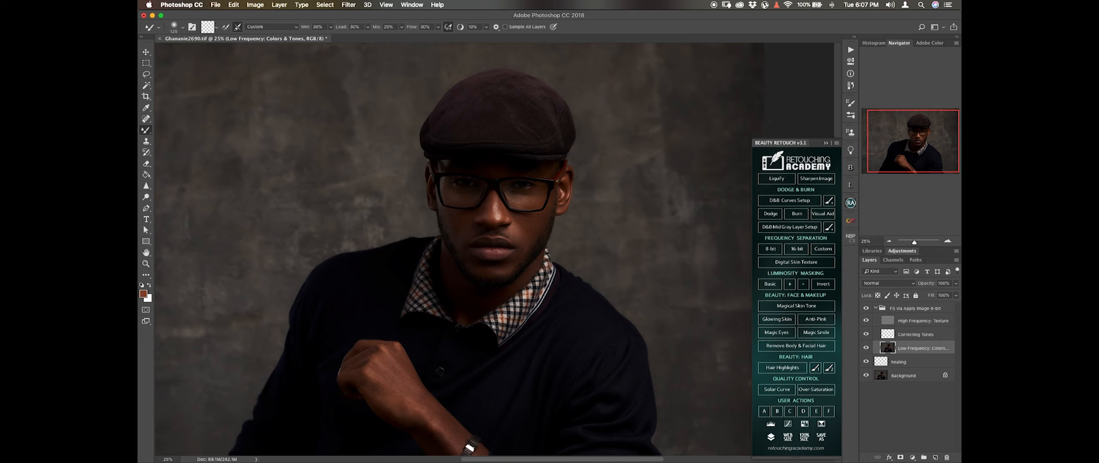
Blend the skin tones on the hand and forearm with a resized Mixer Brush and save the document
{"action": "scroll", "coordinate": [493, 248], "scroll_direction": "down", "scroll_amount": 3}
{"action": "key", "text": "bracketright"}
{"action": "scroll", "coordinate": [493, 228], "scroll_direction": "down", "scroll_amount": 6}
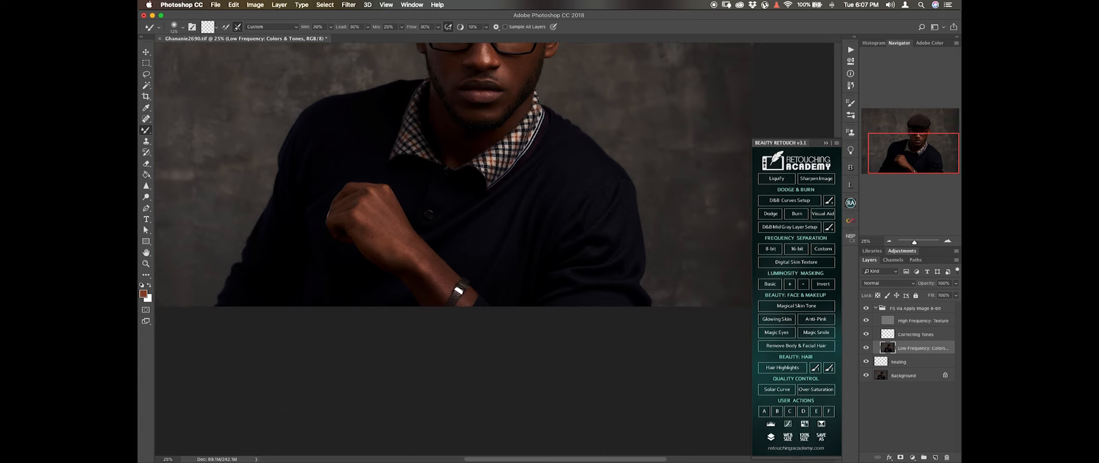
{"action": "key", "text": "bracketright"}
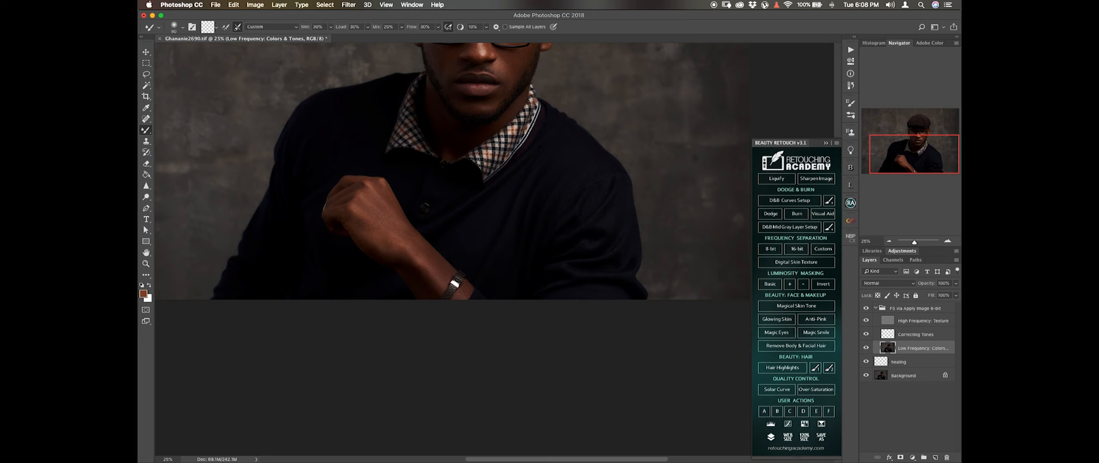
{"action": "scroll", "coordinate": [451, 182], "scroll_direction": "up", "scroll_amount": 2}
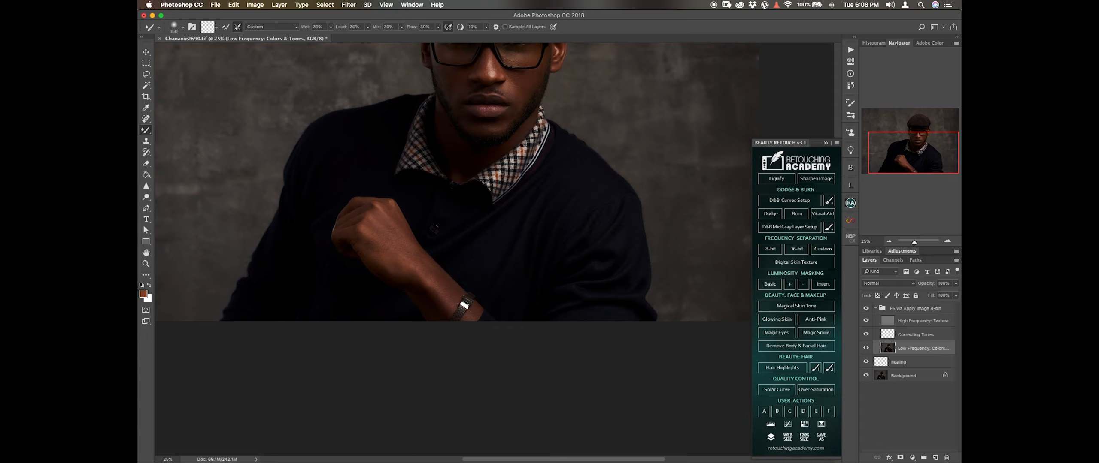
{"action": "scroll", "coordinate": [450, 182], "scroll_direction": "up", "scroll_amount": 2}
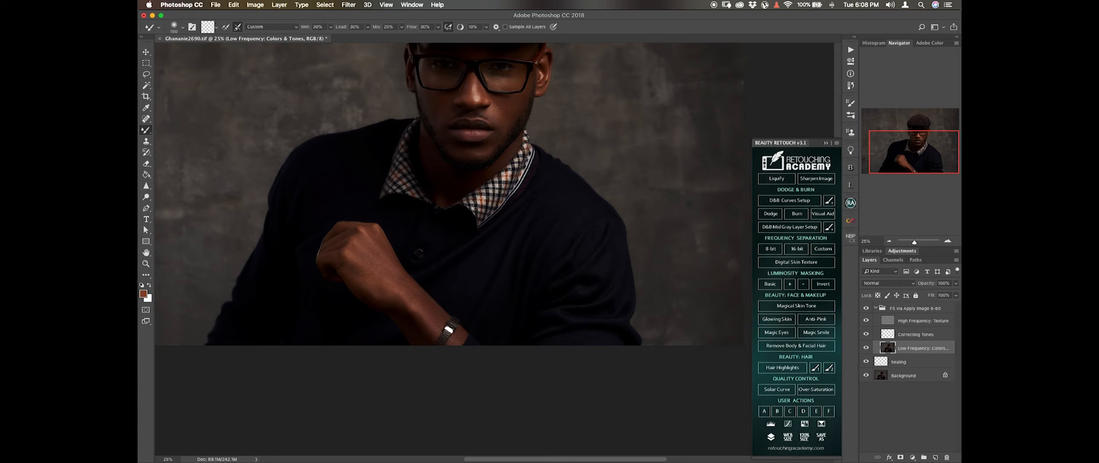
{"action": "scroll", "coordinate": [450, 182], "scroll_direction": "down", "scroll_amount": 3}
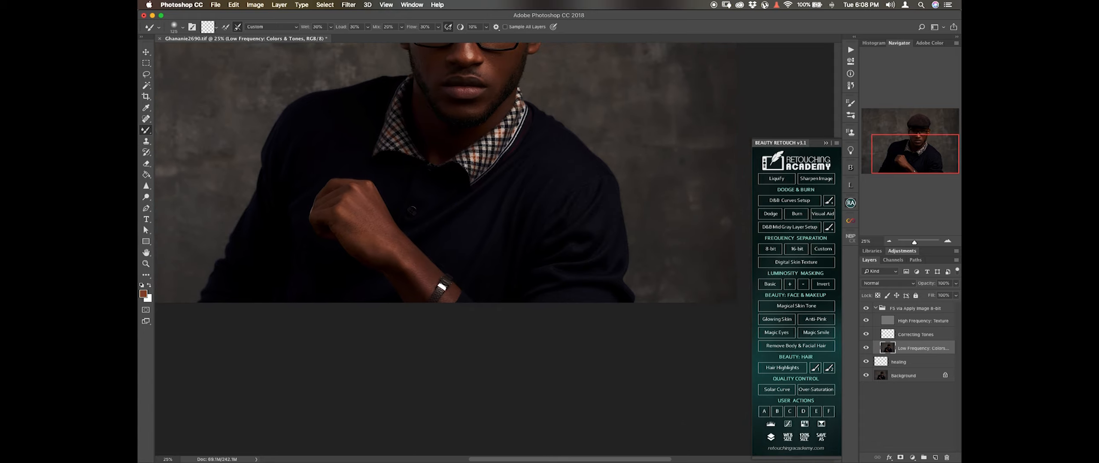
{"action": "scroll", "coordinate": [451, 182], "scroll_direction": "up", "scroll_amount": 5}
{"action": "key", "text": "super+s"}
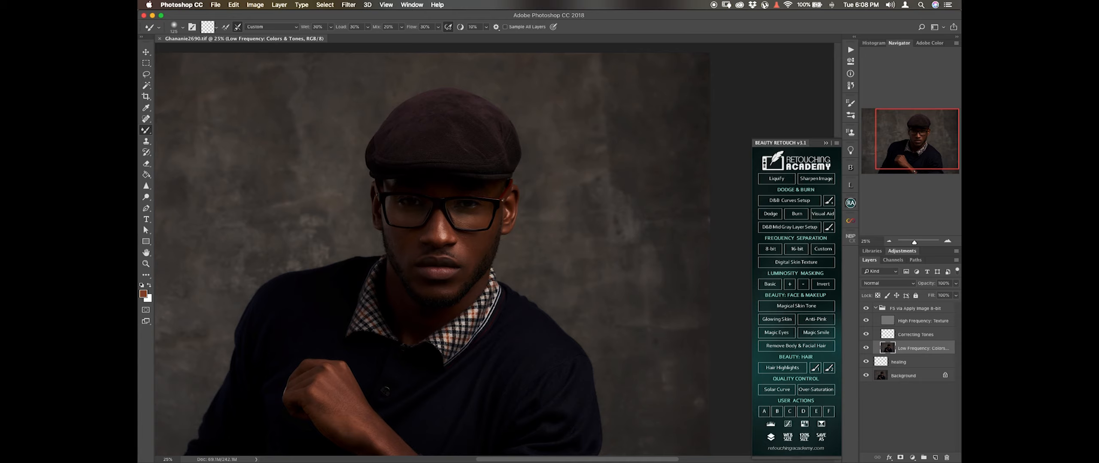
Blend the remaining uneven tones on the face with the Mixer Brush and save the document
{"action": "scroll", "coordinate": [498, 253], "scroll_direction": "left", "scroll_amount": 2}
{"action": "scroll", "coordinate": [498, 253], "scroll_direction": "down", "scroll_amount": 1}
{"action": "scroll", "coordinate": [490, 252], "scroll_direction": "up", "scroll_amount": 8}
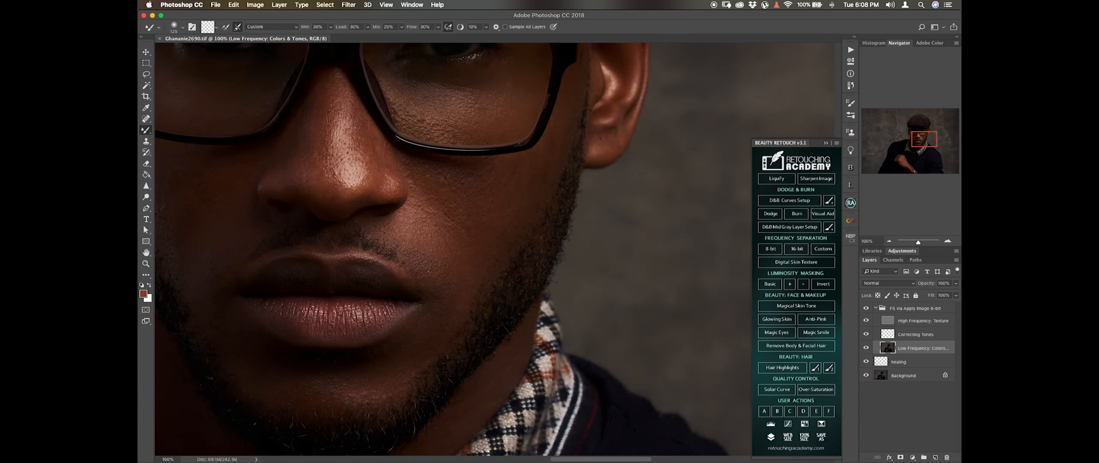
{"action": "scroll", "coordinate": [493, 253], "scroll_direction": "up", "scroll_amount": 5}
{"action": "scroll", "coordinate": [493, 254], "scroll_direction": "left", "scroll_amount": 6}
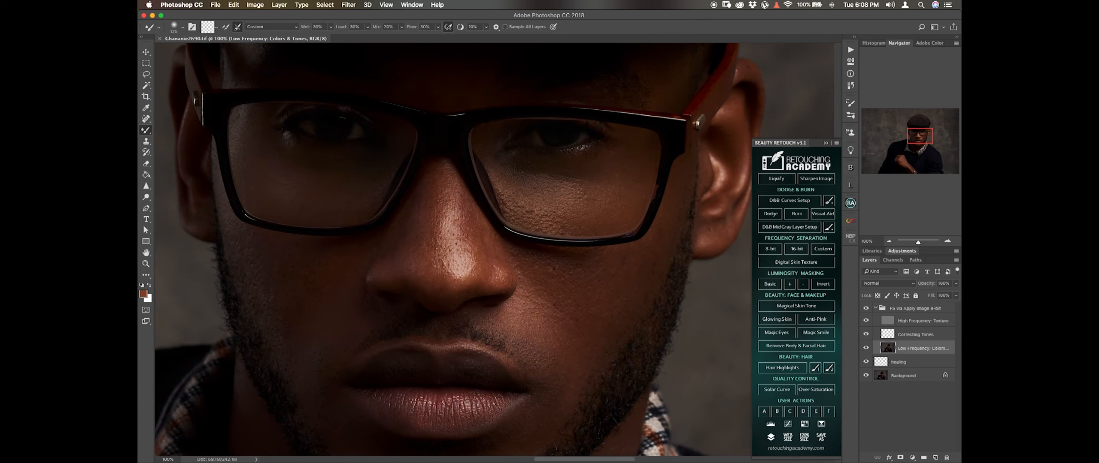
{"action": "scroll", "coordinate": [494, 254], "scroll_direction": "down", "scroll_amount": 4}
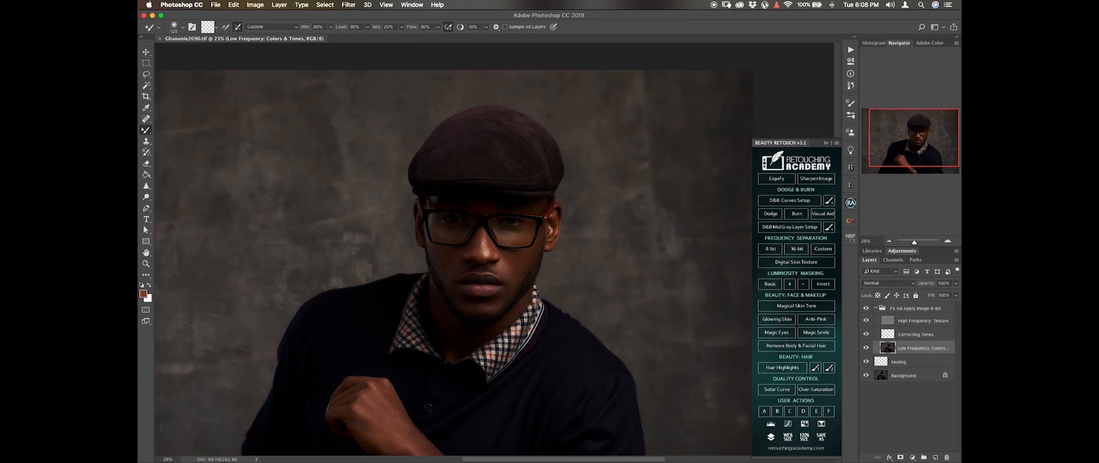
{"action": "scroll", "coordinate": [493, 253], "scroll_direction": "right", "scroll_amount": 1}
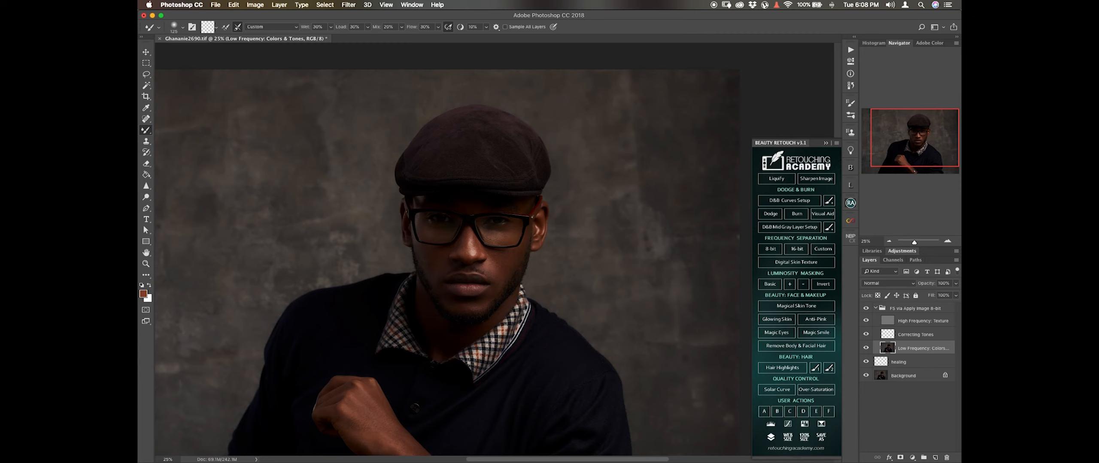
{"action": "key", "text": "super+plus"}
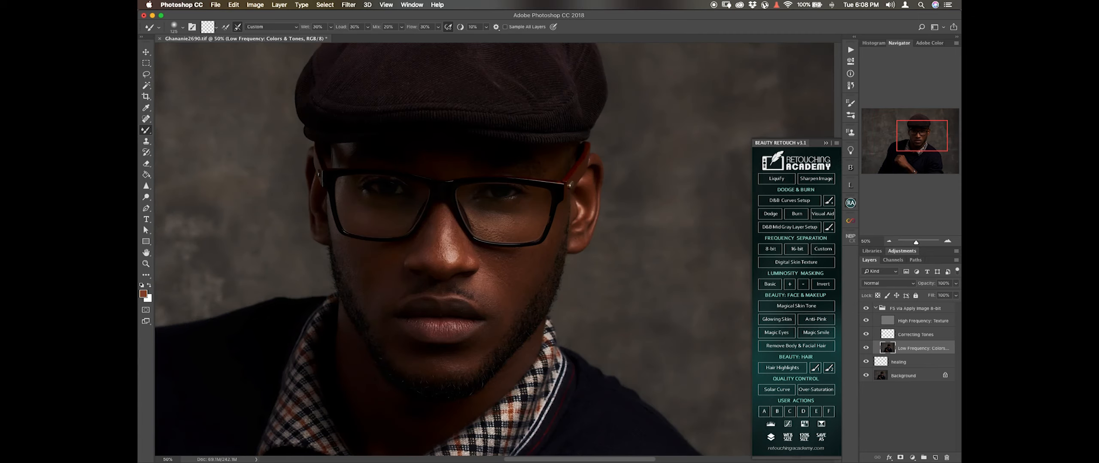
{"action": "scroll", "coordinate": [493, 249], "scroll_direction": "right", "scroll_amount": 3}
{"action": "scroll", "coordinate": [494, 249], "scroll_direction": "down", "scroll_amount": 2}
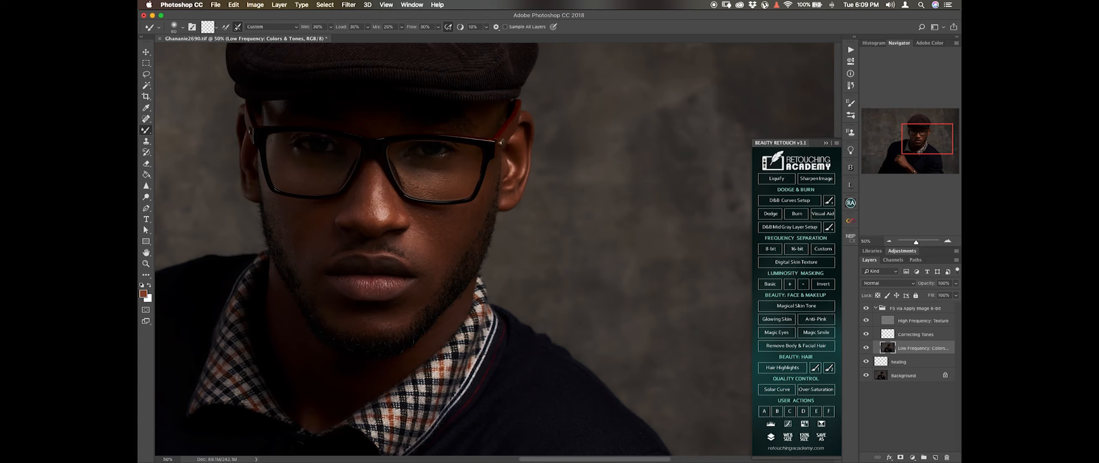
{"action": "key", "text": "super+minus"}
{"action": "key", "text": "super+minus"}
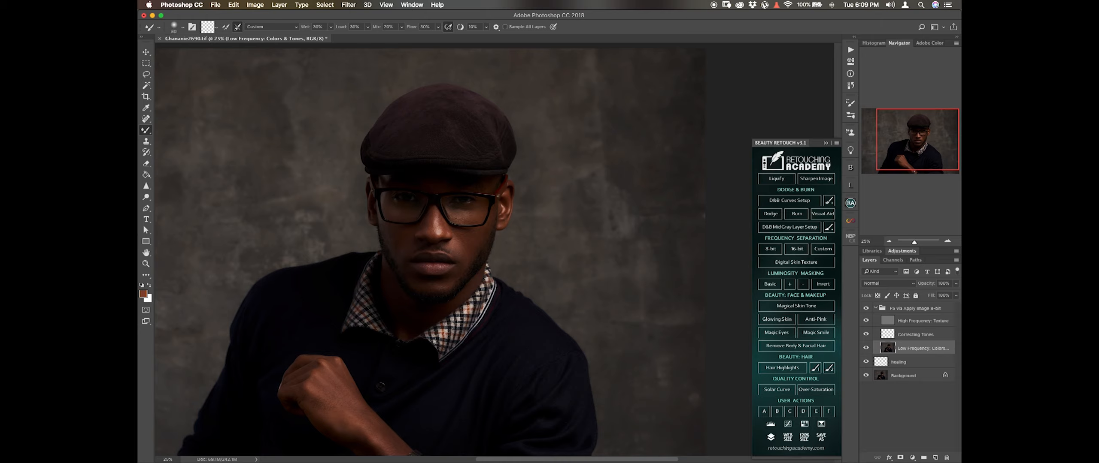
{"action": "key", "text": "super+s"}
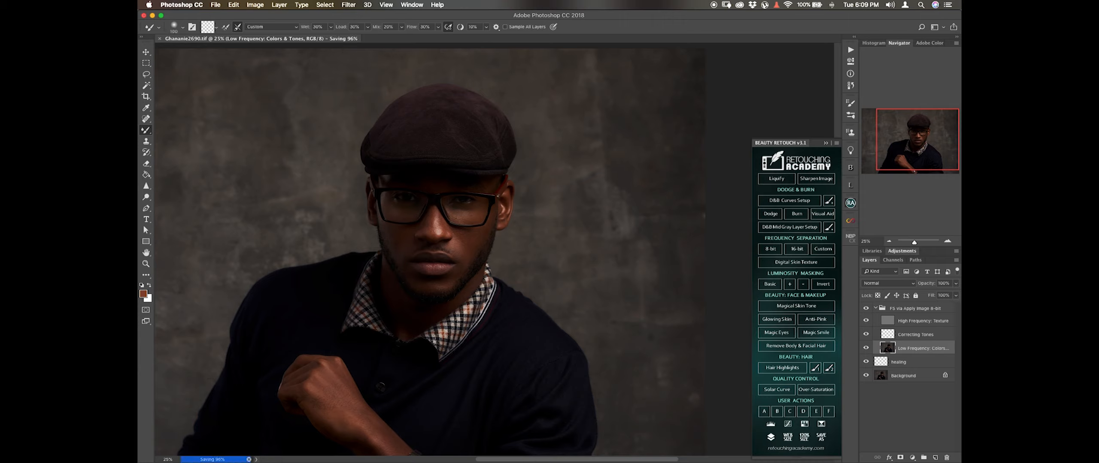
Compare the portrait with the FS via Apply Image 8-bit group hidden and shown, check the face, and save the document
{"action": "left_click", "coordinate": [866, 308]}
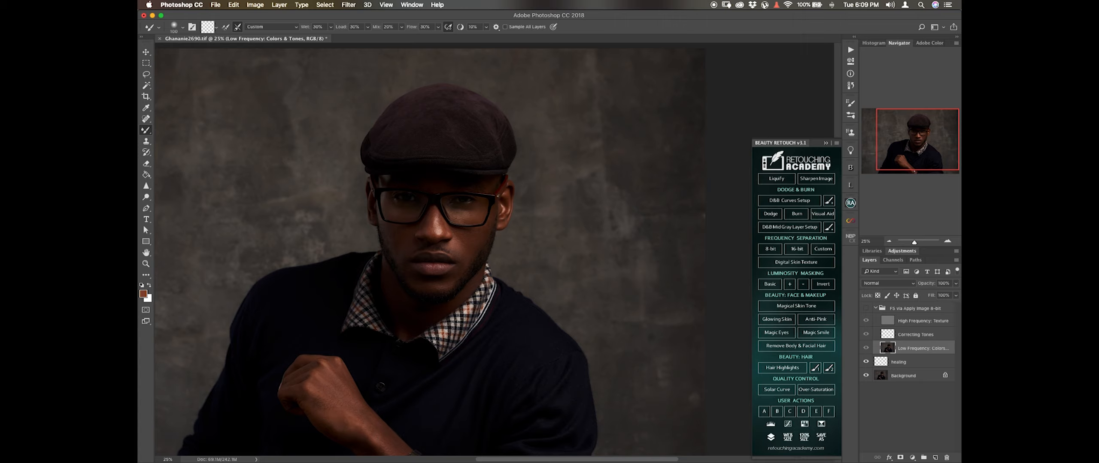
{"action": "scroll", "coordinate": [451, 249], "scroll_direction": "up", "scroll_amount": 2}
{"action": "scroll", "coordinate": [451, 249], "scroll_direction": "left", "scroll_amount": 1}
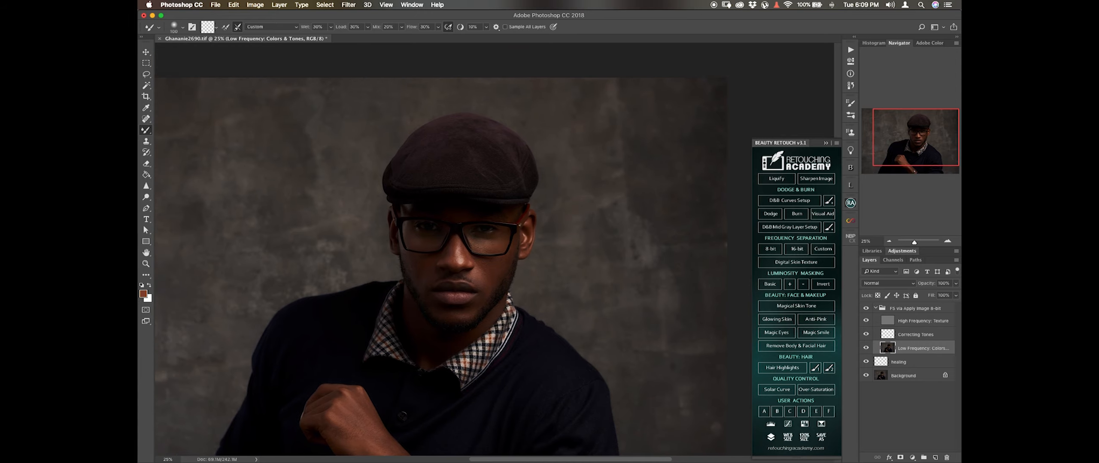
{"action": "key", "text": "super+plus"}
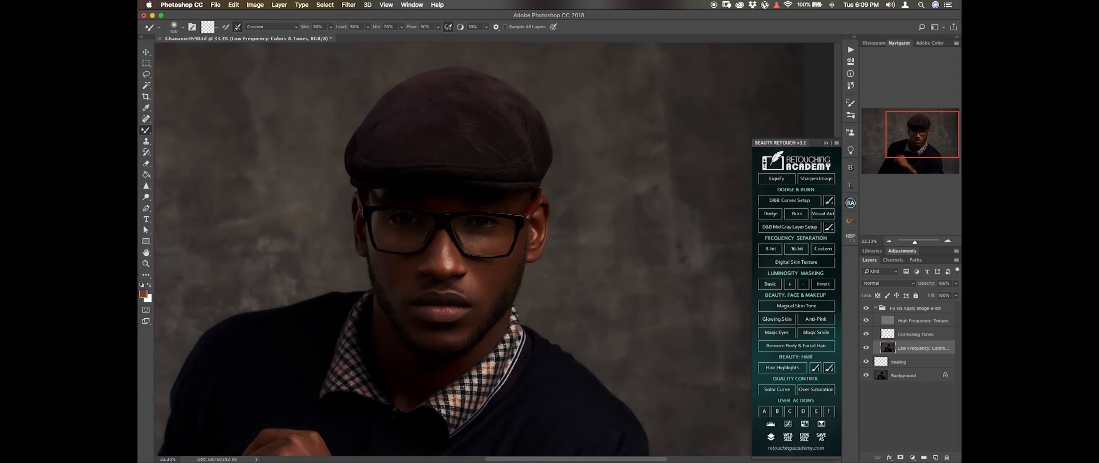
{"action": "key", "text": "super+plus"}
{"action": "scroll", "coordinate": [451, 249], "scroll_direction": "down", "scroll_amount": 2}
{"action": "scroll", "coordinate": [450, 249], "scroll_direction": "left", "scroll_amount": 1}
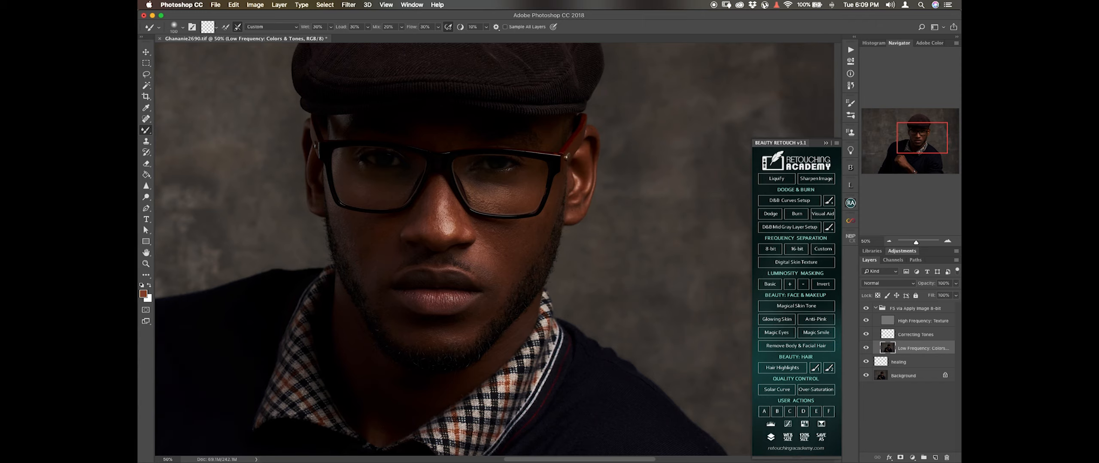
{"action": "key", "text": "super+minus"}
{"action": "key", "text": "super+s"}
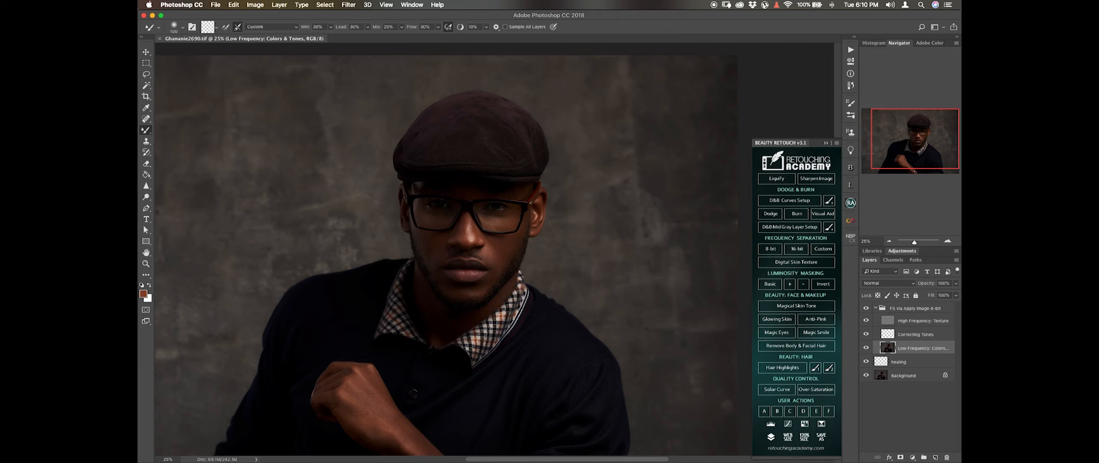
Add the Beauty Retouch D&B Curves Setup and Visual Aid above the FS via Apply Image 8-bit group
{"action": "key", "text": "super+equal"}
{"action": "key", "text": "super+equal"}
{"action": "key", "text": "super+equal"}
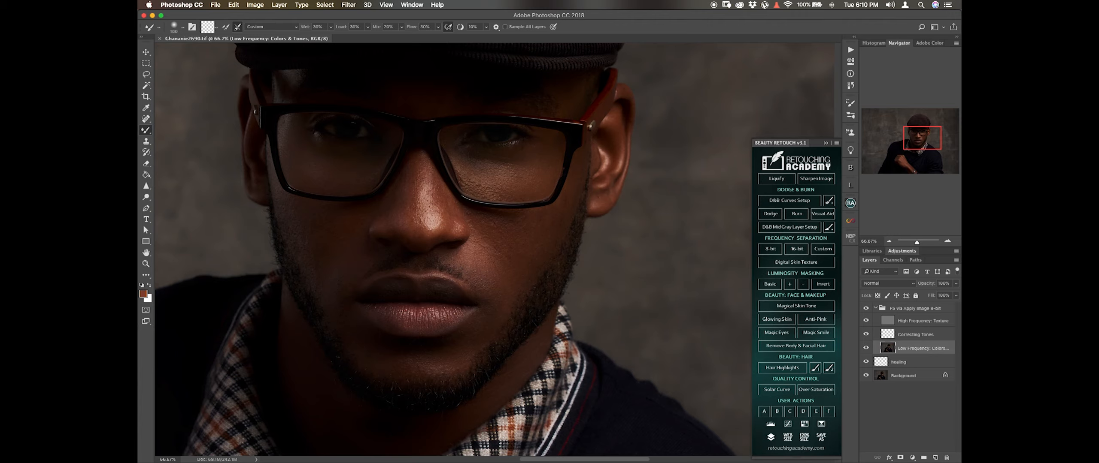
{"action": "scroll", "coordinate": [451, 249], "scroll_direction": "right", "scroll_amount": 3}
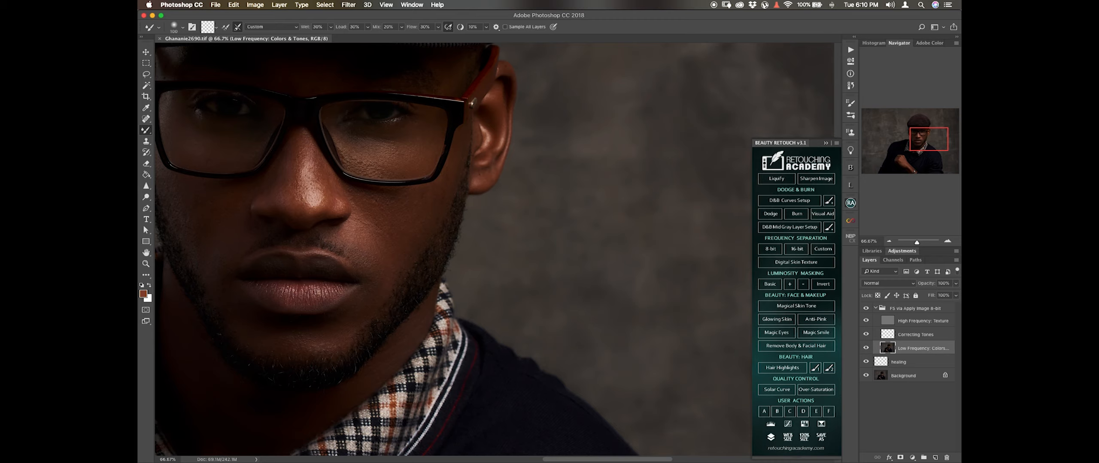
{"action": "left_click", "coordinate": [914, 308]}
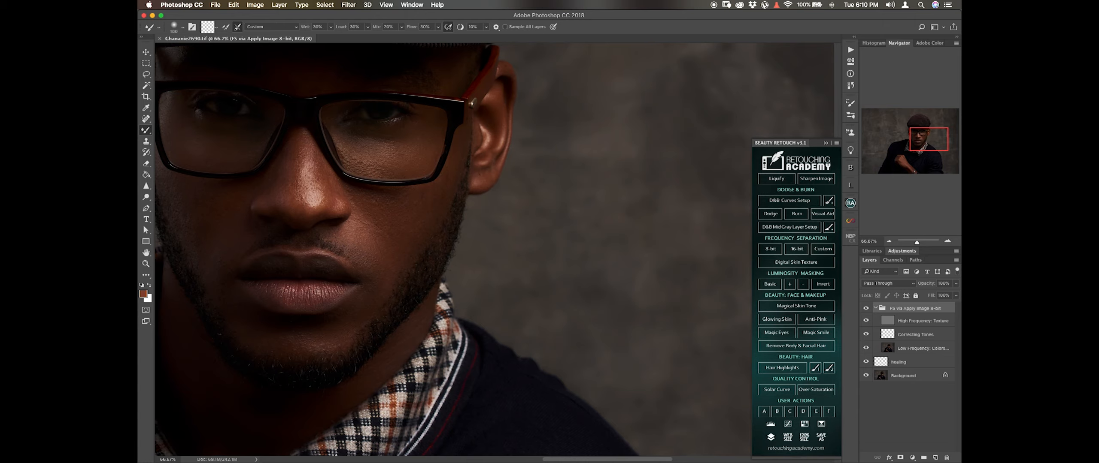
{"action": "scroll", "coordinate": [453, 249], "scroll_direction": "up", "scroll_amount": 3}
{"action": "scroll", "coordinate": [452, 249], "scroll_direction": "left", "scroll_amount": 3}
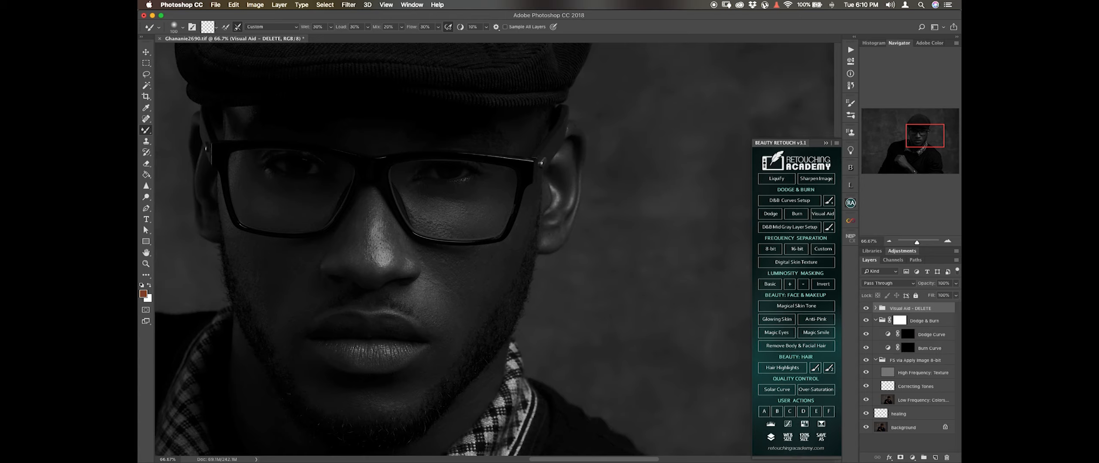
Target the Dodge Curve layer mask at 100% zoom and set up the regular Brush Tool with a 2% flow
{"action": "scroll", "coordinate": [494, 249], "scroll_direction": "down", "scroll_amount": 2}
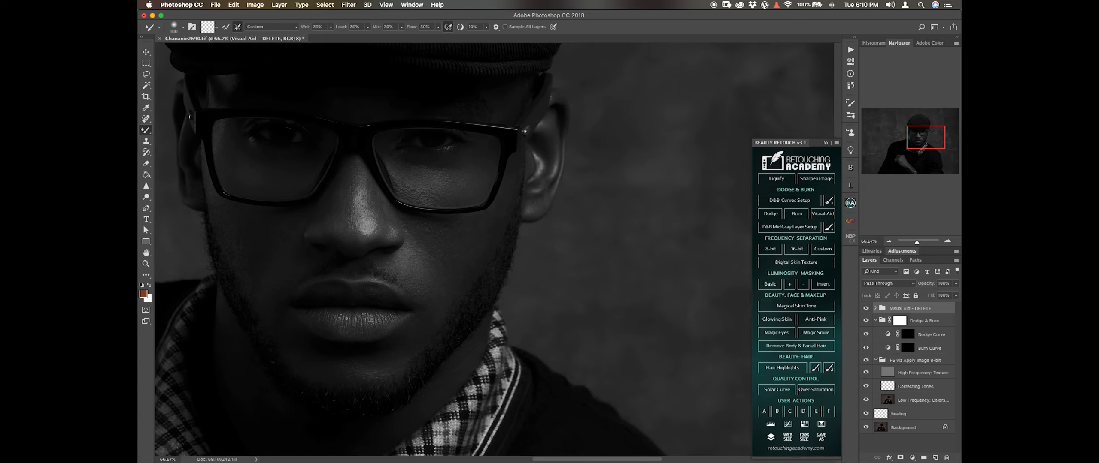
{"action": "key", "text": "super+1"}
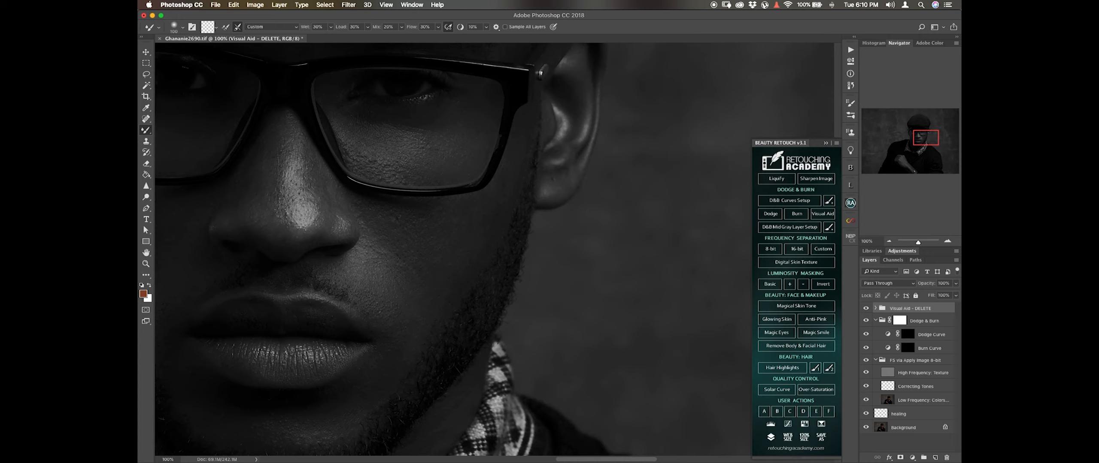
{"action": "left_click", "coordinate": [908, 334]}
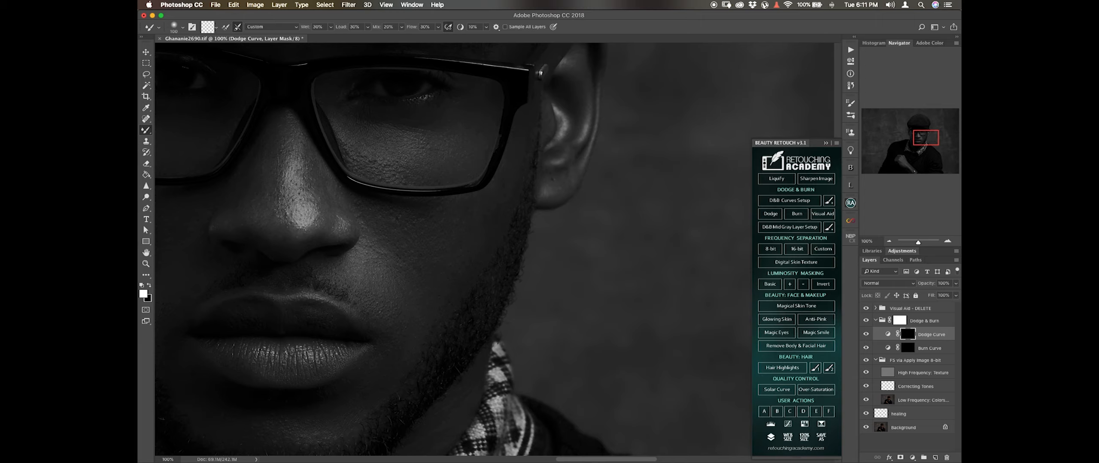
{"action": "left_click", "coordinate": [145, 130]}
{"action": "left_click", "coordinate": [180, 129]}
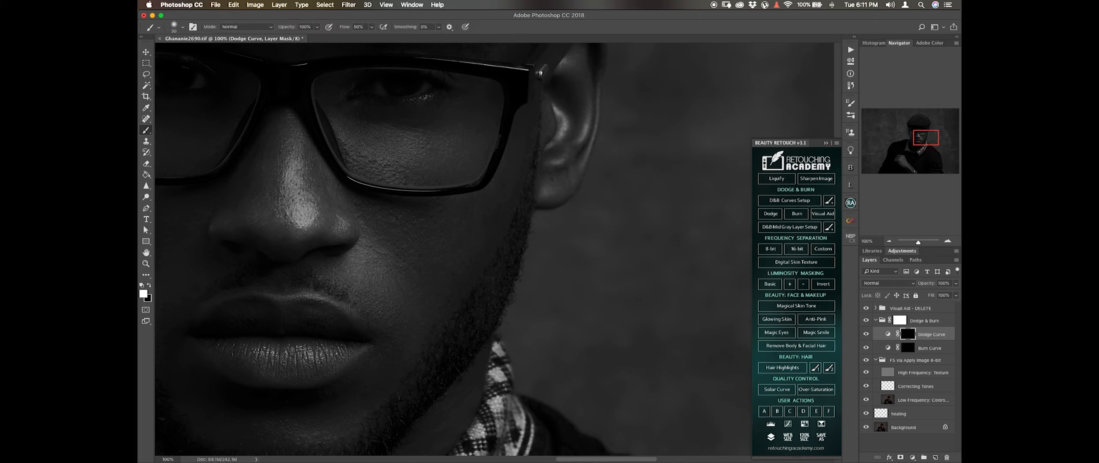
{"action": "left_click", "coordinate": [361, 26]}
{"action": "type", "text": "2"}
Dodge the dark patches on the face on the Dodge Curve mask with a larger brush, and hide the Visual Aid group
{"action": "scroll", "coordinate": [399, 249], "scroll_direction": "left", "scroll_amount": 2}
{"action": "scroll", "coordinate": [399, 249], "scroll_direction": "right", "scroll_amount": 2}
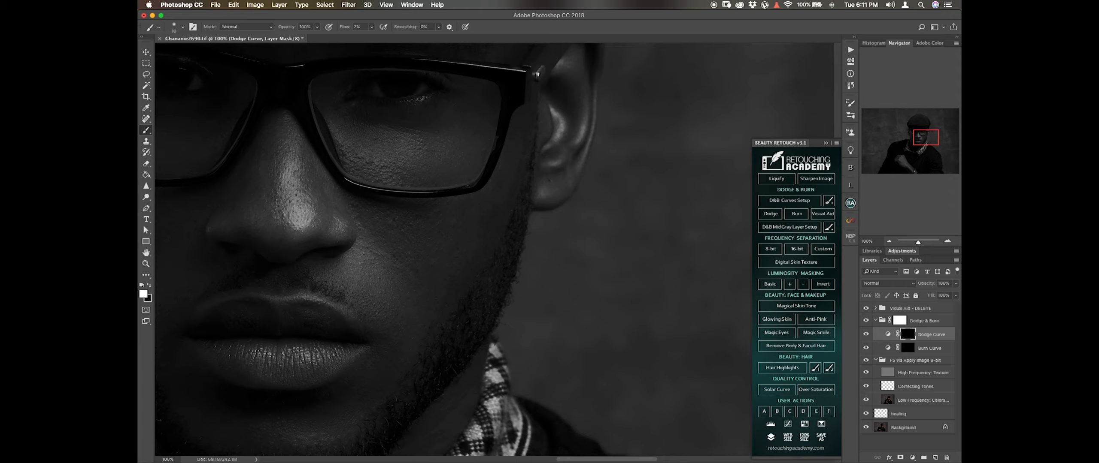
{"action": "key", "text": "bracketright"}
{"action": "scroll", "coordinate": [493, 249], "scroll_direction": "up", "scroll_amount": 1}
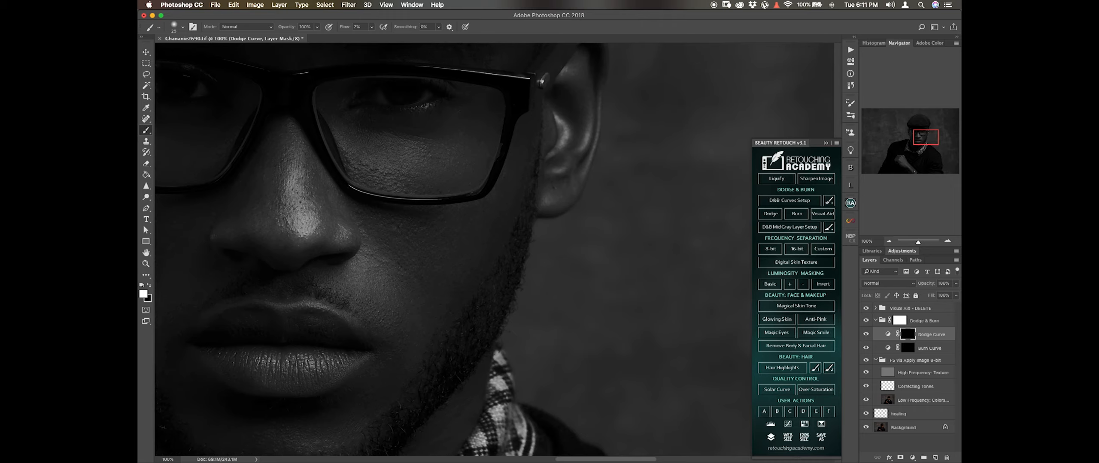
{"action": "key", "text": "super+minus"}
{"action": "key", "text": "super+minus"}
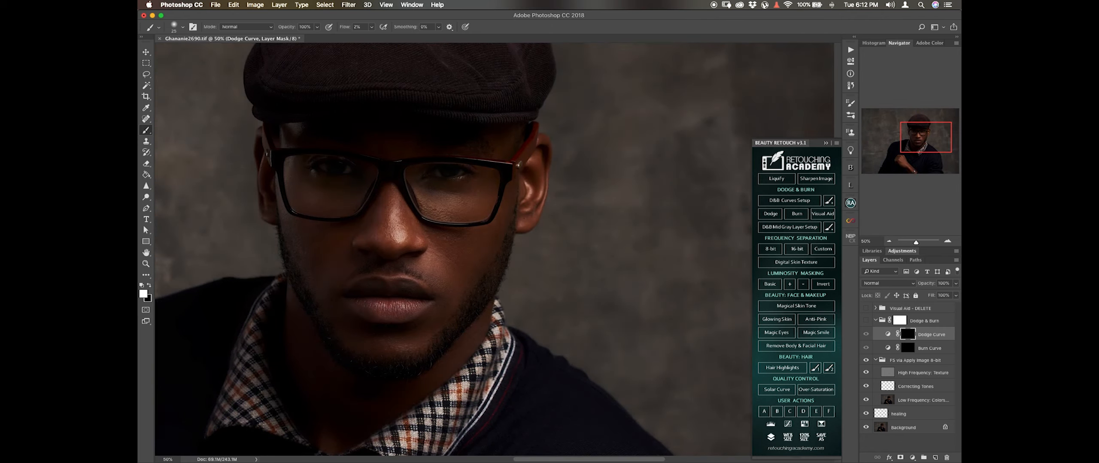
Show the Visual Aid group and dodge the remaining dark patches on the face on the Dodge Curve mask at 100% zoom
{"action": "key", "text": "super+1"}
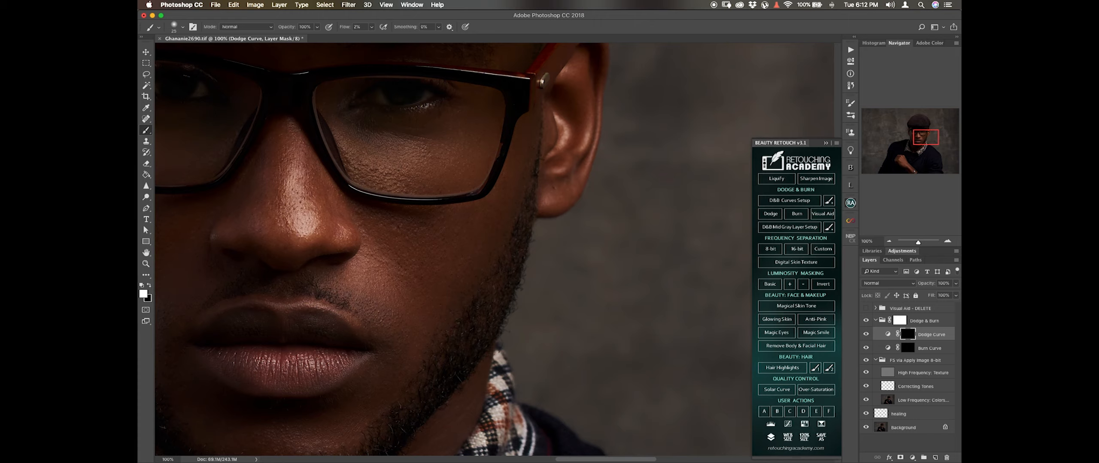
{"action": "scroll", "coordinate": [453, 249], "scroll_direction": "up", "scroll_amount": 3}
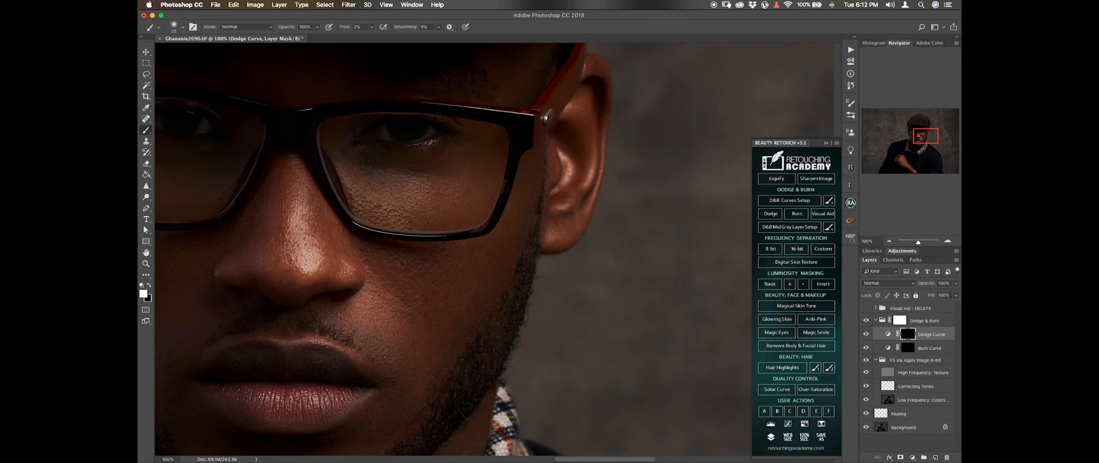
{"action": "left_click", "coordinate": [866, 308]}
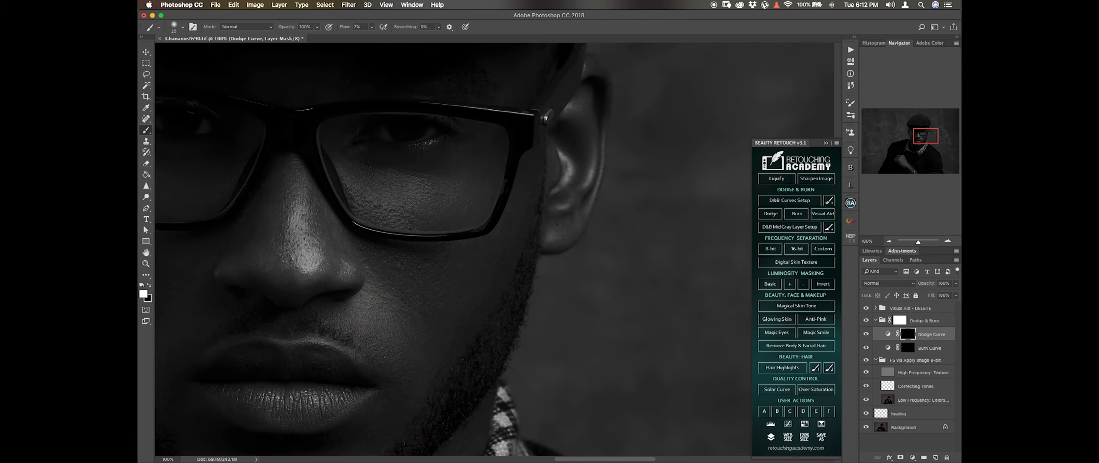
{"action": "key", "text": "bracketleft"}
{"action": "scroll", "coordinate": [453, 249], "scroll_direction": "left", "scroll_amount": 3}
{"action": "scroll", "coordinate": [453, 249], "scroll_direction": "down", "scroll_amount": 2}
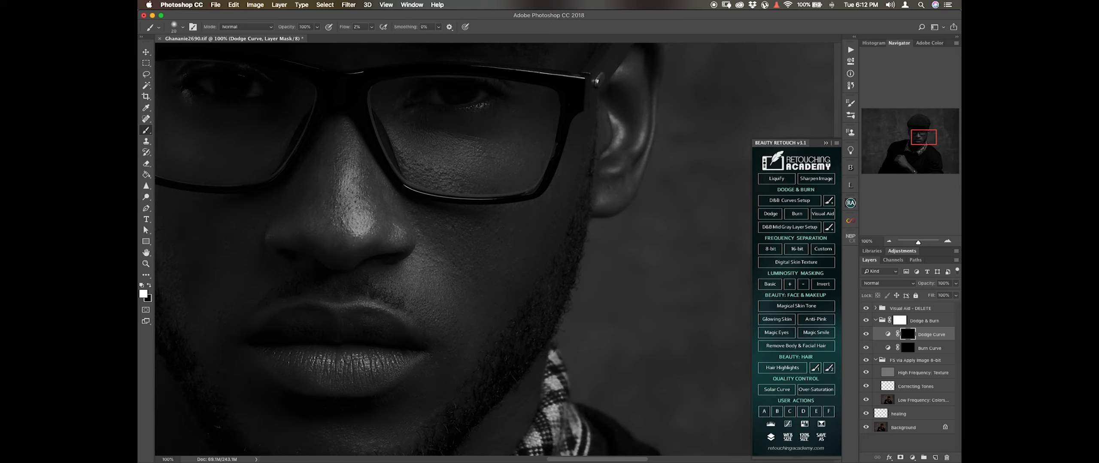
{"action": "scroll", "coordinate": [453, 249], "scroll_direction": "left", "scroll_amount": 10}
{"action": "scroll", "coordinate": [452, 249], "scroll_direction": "down", "scroll_amount": 2}
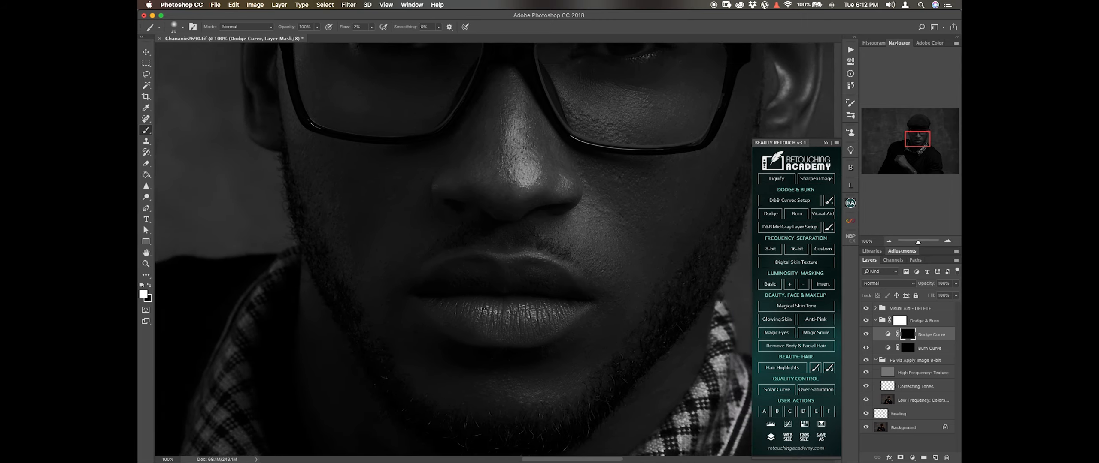
{"action": "scroll", "coordinate": [452, 249], "scroll_direction": "right", "scroll_amount": 1}
{"action": "scroll", "coordinate": [453, 249], "scroll_direction": "up", "scroll_amount": 1}
{"action": "key", "text": "]"}
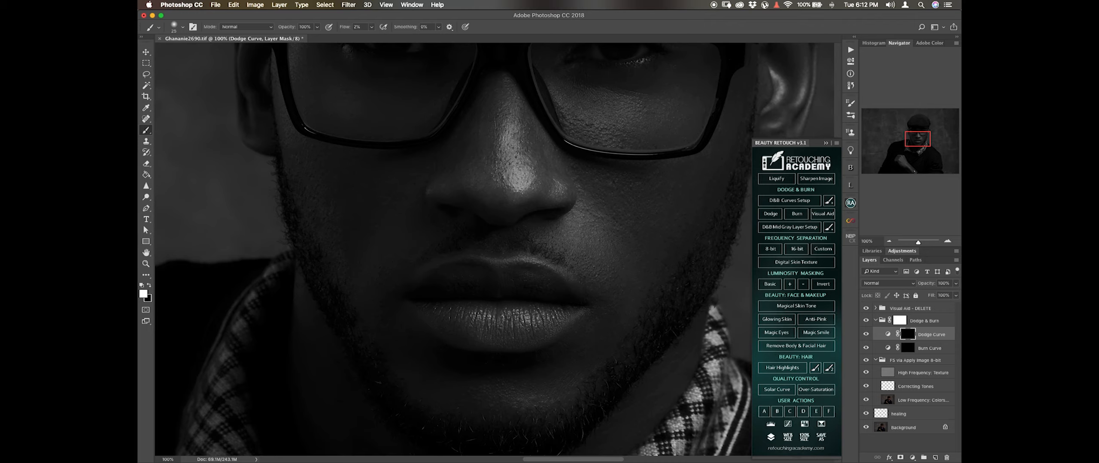
{"action": "scroll", "coordinate": [453, 249], "scroll_direction": "right", "scroll_amount": 3}
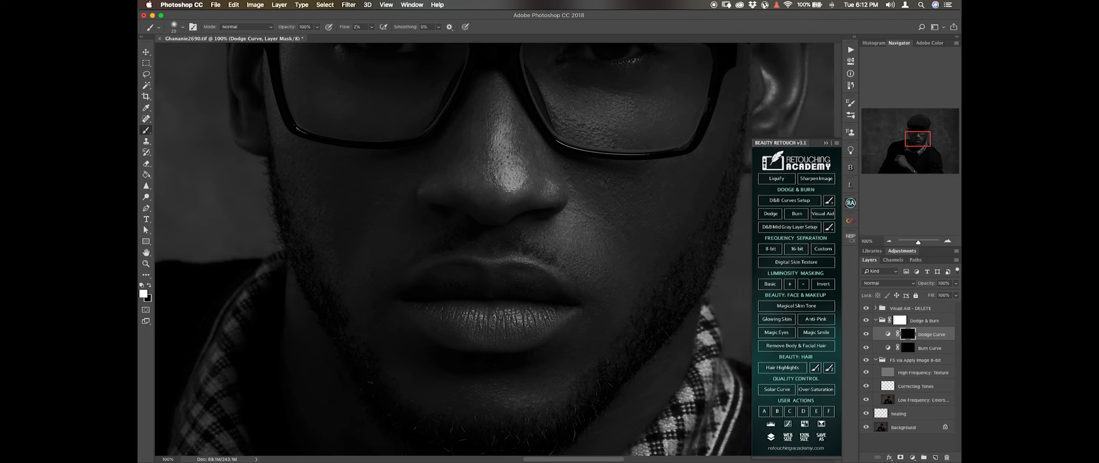
Burn the bright patches on the face on the Burn Curve mask with a smaller brush, and hide the Visual Aid group
{"action": "key", "text": "alt+["}
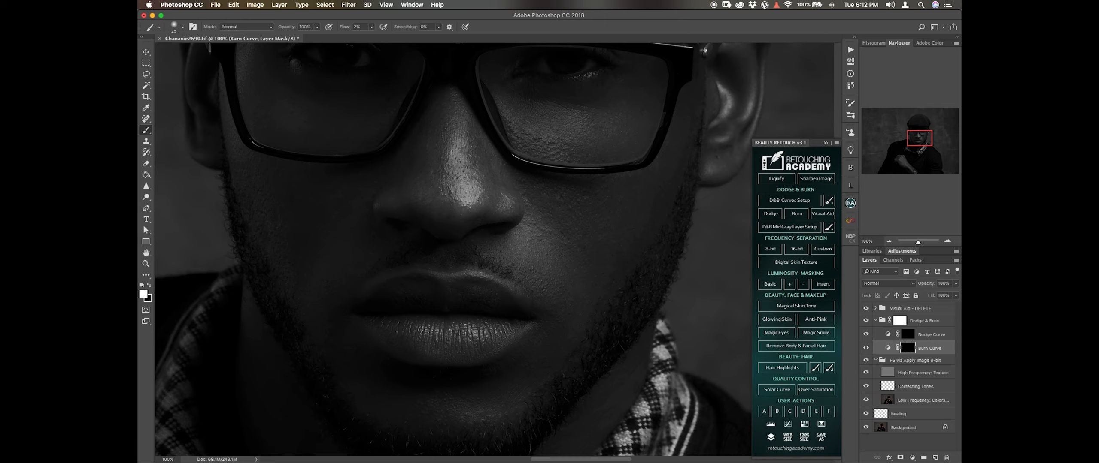
{"action": "key", "text": "["}
{"action": "scroll", "coordinate": [453, 249], "scroll_direction": "up", "scroll_amount": 1}
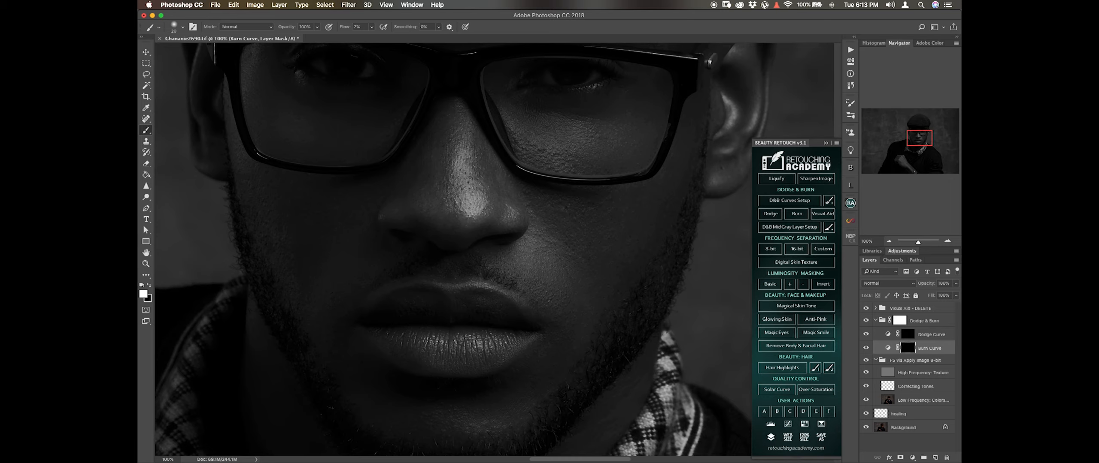
{"action": "scroll", "coordinate": [452, 249], "scroll_direction": "up", "scroll_amount": 2}
{"action": "key", "text": "["}
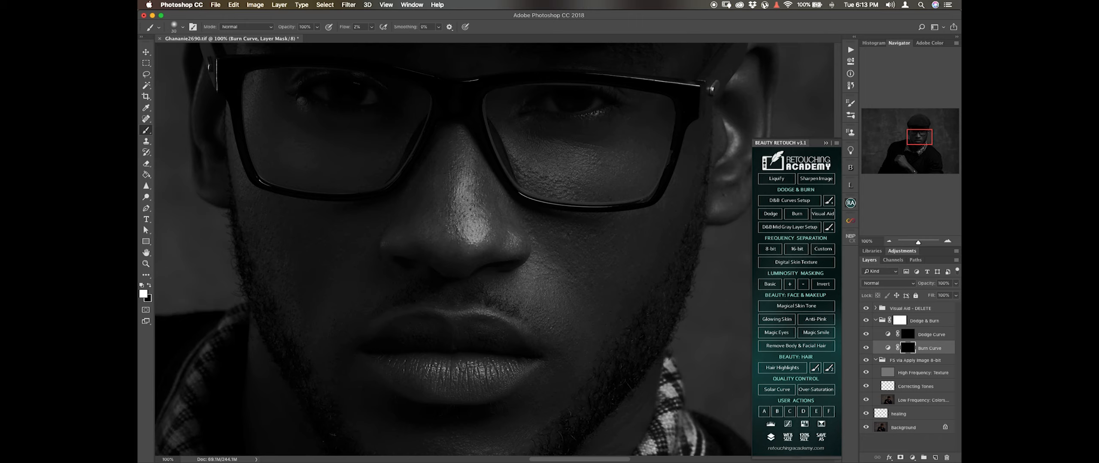
{"action": "scroll", "coordinate": [454, 250], "scroll_direction": "down", "scroll_amount": 2}
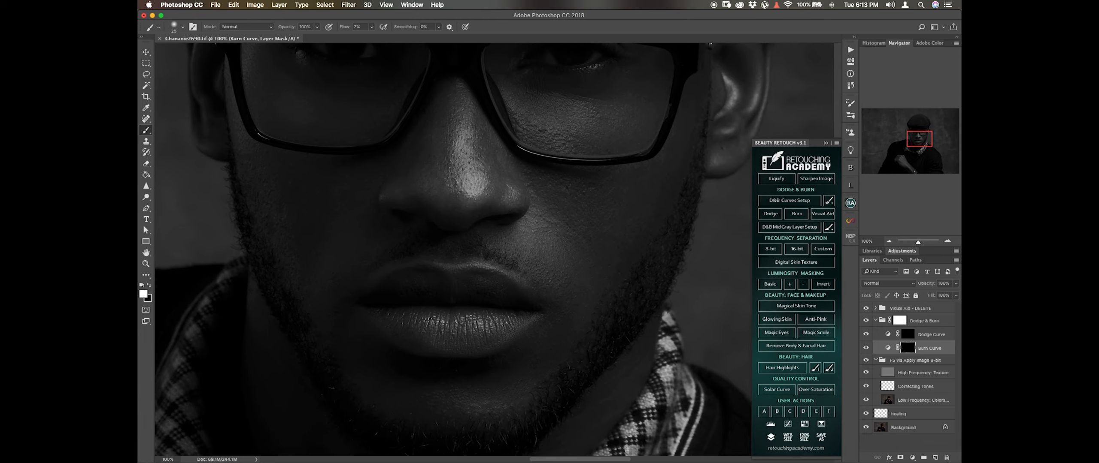
{"action": "key", "text": "super+minus"}
{"action": "key", "text": "super+minus"}
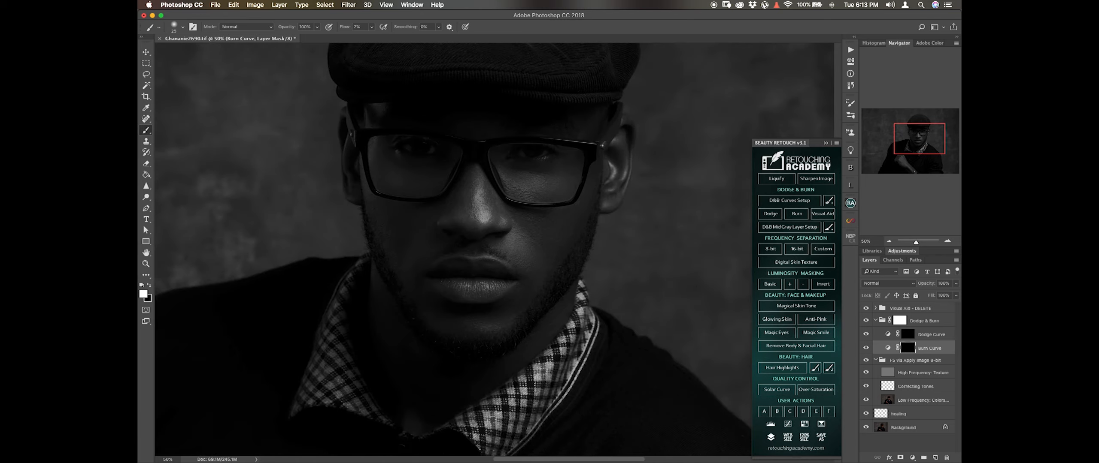
{"action": "left_click", "coordinate": [866, 308]}
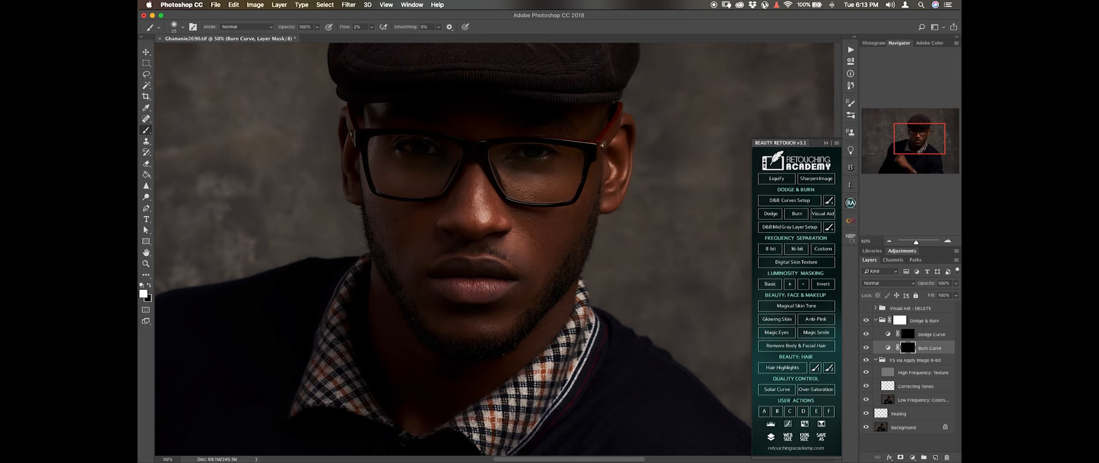
Check the face in color at 100% zoom and dodge the leftover dark spots on the Dodge Curve mask
{"action": "key", "text": "super+1"}
{"action": "left_click_drag", "start_coordinate": [563, 193], "coordinate": [409, 249]}
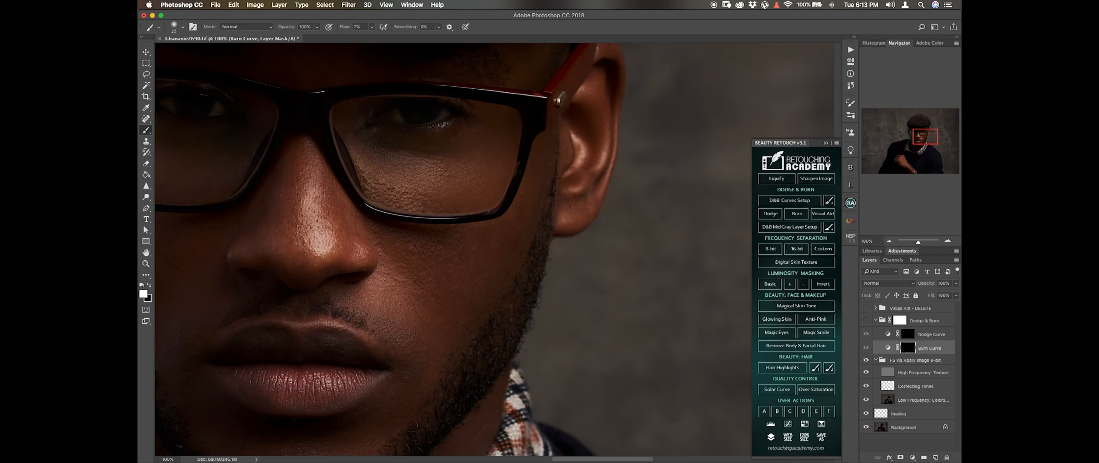
{"action": "left_click_drag", "start_coordinate": [410, 248], "coordinate": [597, 268]}
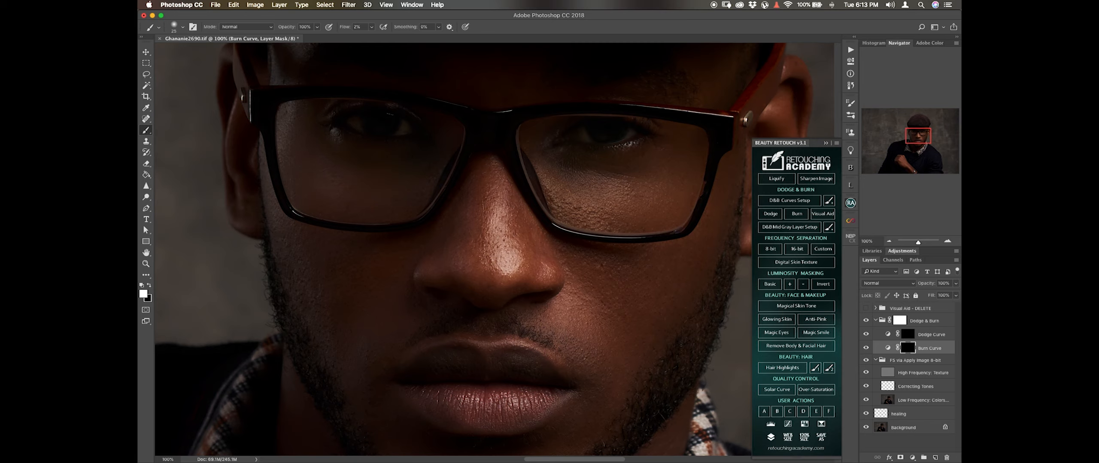
{"action": "left_click", "coordinate": [908, 334]}
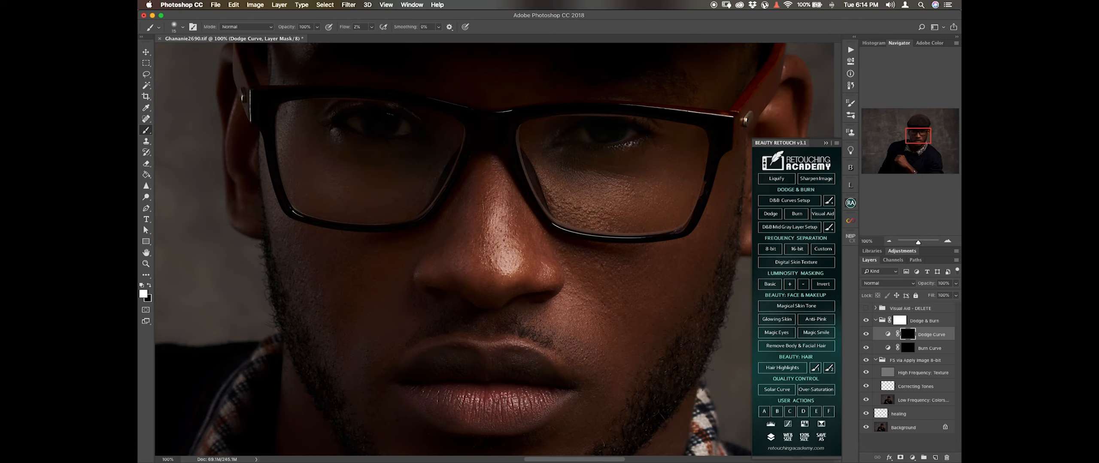
{"action": "scroll", "coordinate": [484, 249], "scroll_direction": "down", "scroll_amount": 3}
{"action": "scroll", "coordinate": [483, 250], "scroll_direction": "down", "scroll_amount": 2}
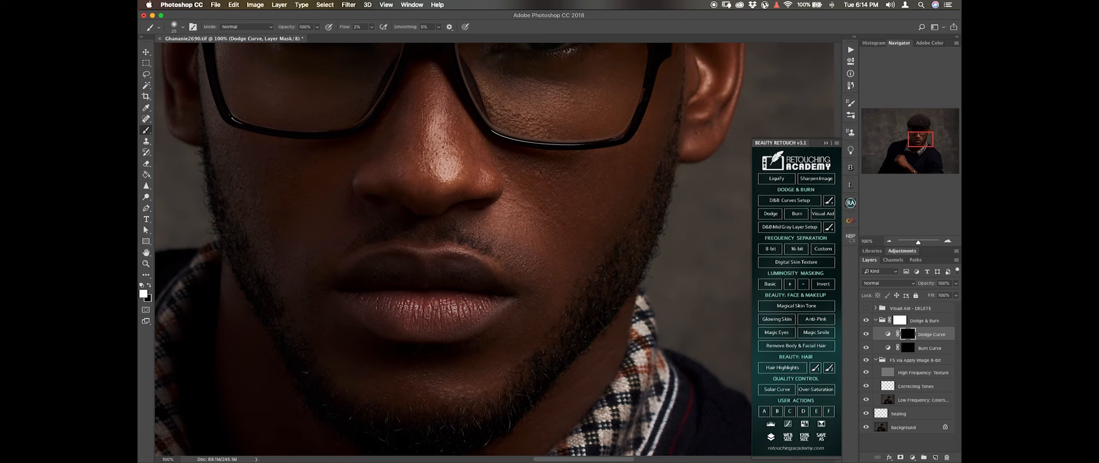
{"action": "scroll", "coordinate": [483, 250], "scroll_direction": "right", "scroll_amount": 2}
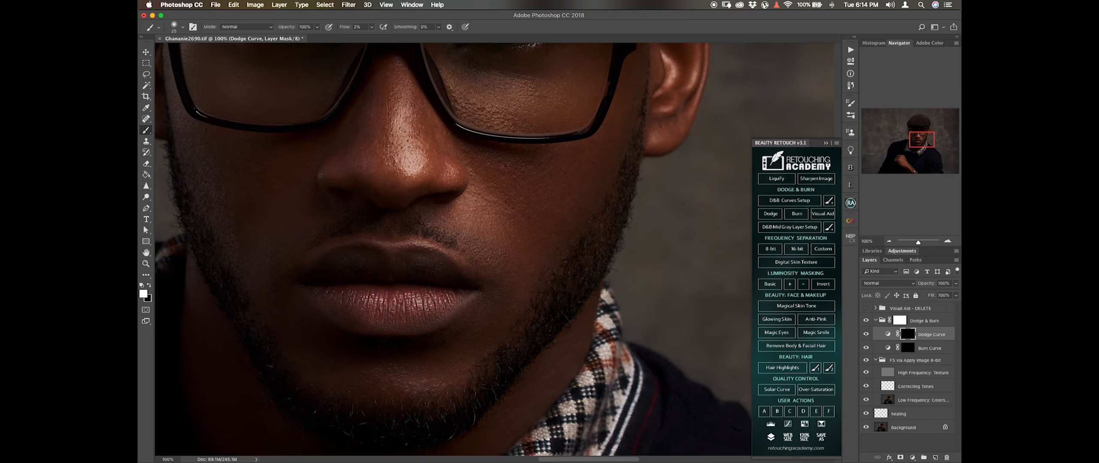
Burn the leftover bright spots on the face on the Burn Curve mask with a smaller brush
{"action": "left_click", "coordinate": [907, 348]}
{"action": "key", "text": "bracketleft"}
{"action": "key", "text": "bracketleft"}
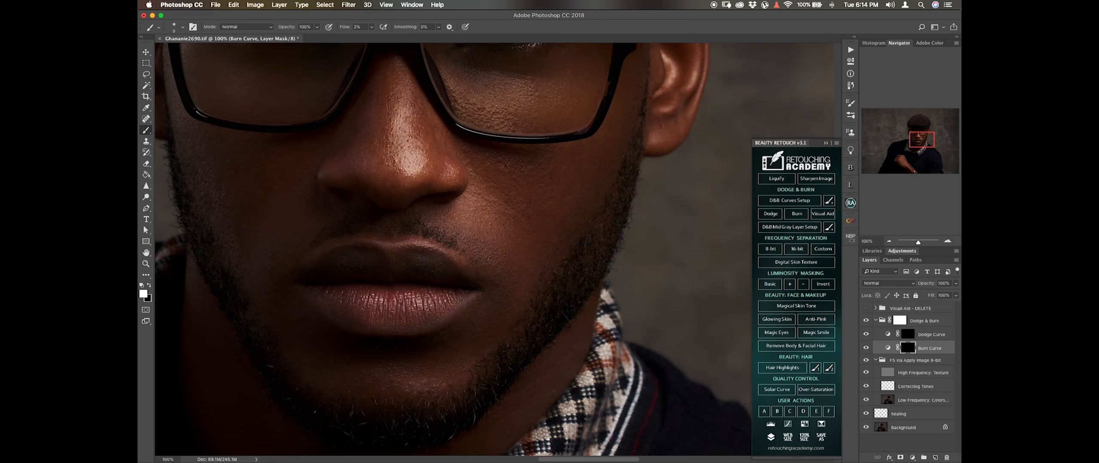
{"action": "scroll", "coordinate": [453, 250], "scroll_direction": "down", "scroll_amount": 2}
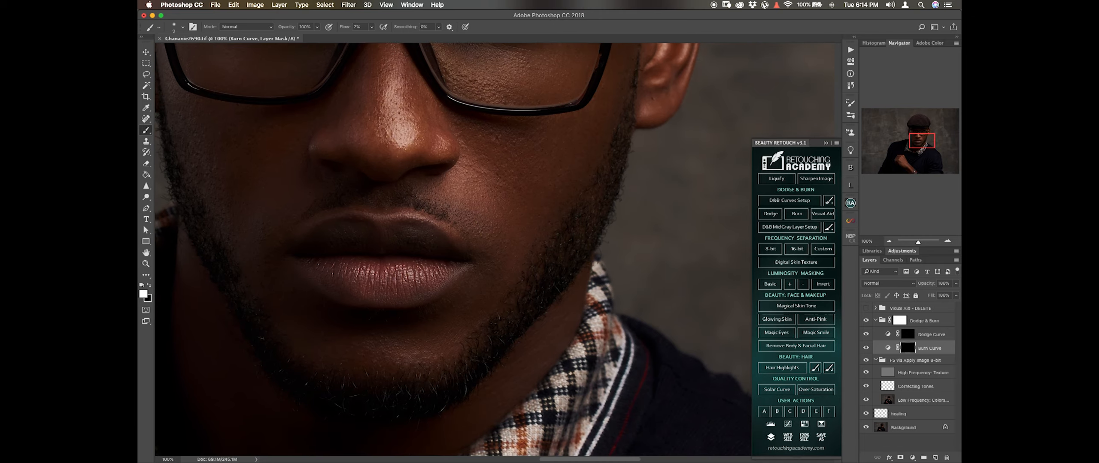
{"action": "scroll", "coordinate": [454, 249], "scroll_direction": "down", "scroll_amount": 1}
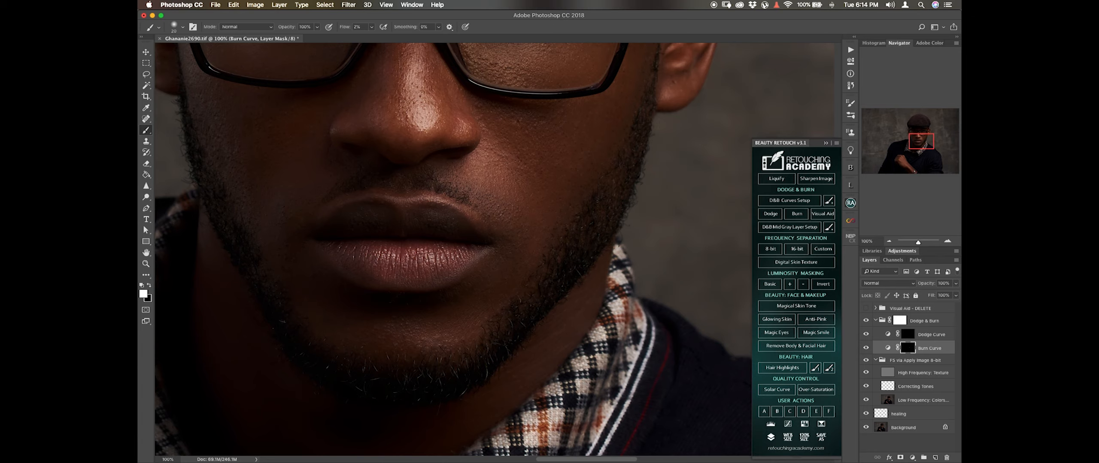
{"action": "scroll", "coordinate": [537, 252], "scroll_direction": "down", "scroll_amount": 2}
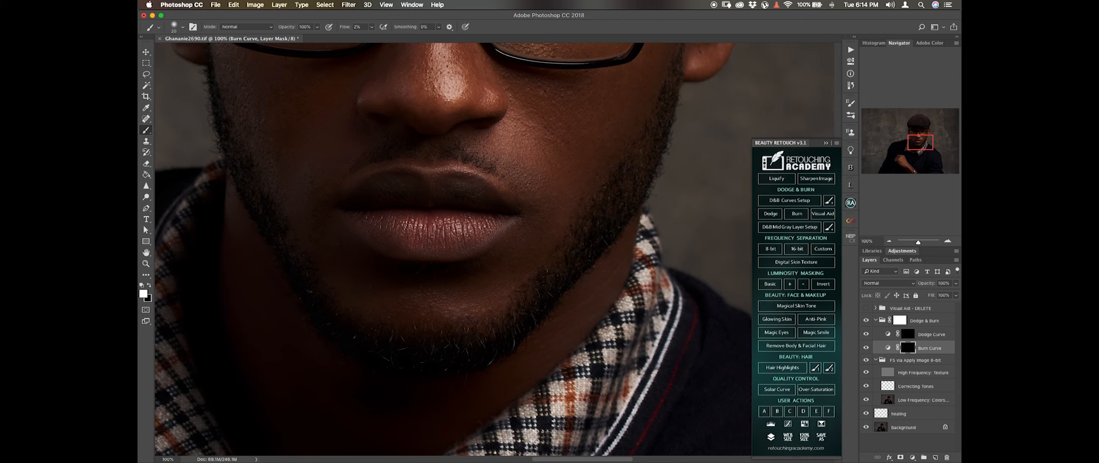
{"action": "scroll", "coordinate": [495, 249], "scroll_direction": "up", "scroll_amount": 10}
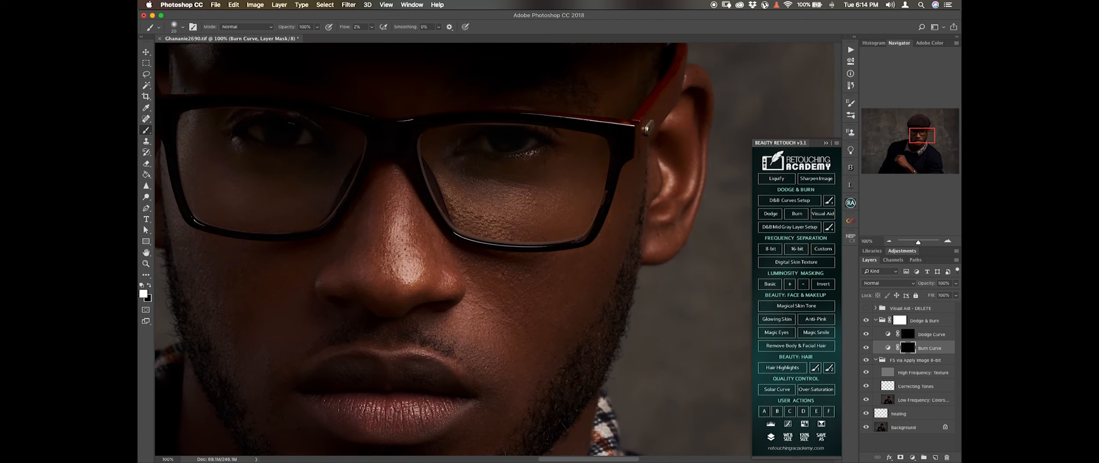
Save the document and check the whole portrait at 25% zoom
{"action": "key", "text": "super+minus"}
{"action": "key", "text": "super+minus"}
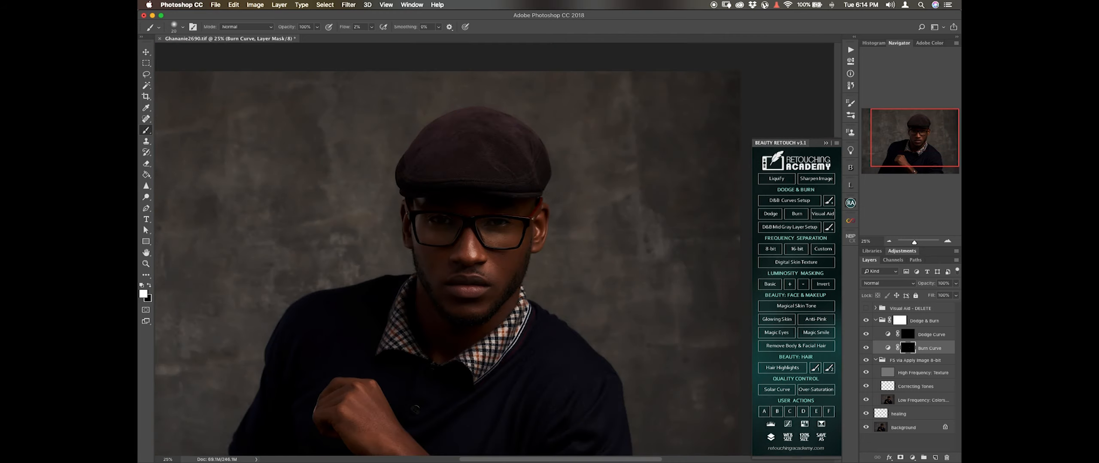
{"action": "key", "text": "super+s"}
{"action": "scroll", "coordinate": [446, 249], "scroll_direction": "down", "scroll_amount": 3}
{"action": "scroll", "coordinate": [446, 249], "scroll_direction": "up", "scroll_amount": 4}
{"action": "scroll", "coordinate": [446, 249], "scroll_direction": "down", "scroll_amount": 1}
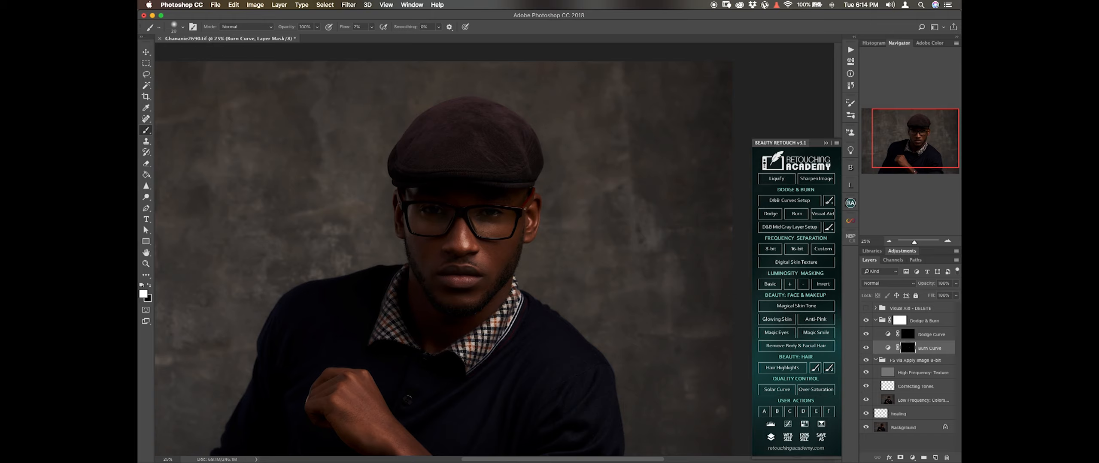
Collapse the Dodge & Burn group and delete the Visual Aid - DELETE group
{"action": "left_click", "coordinate": [875, 321]}
{"action": "left_click", "coordinate": [910, 309]}
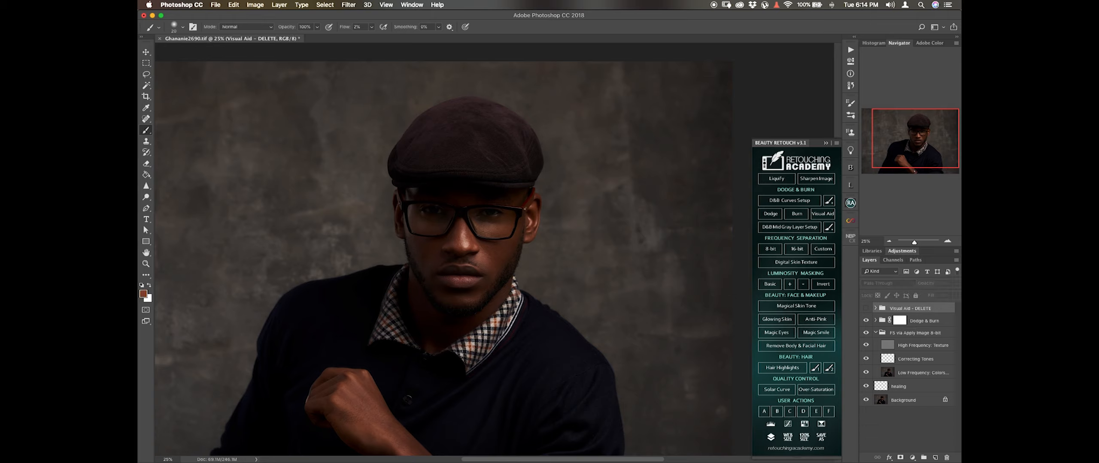
{"action": "key", "text": "Delete"}
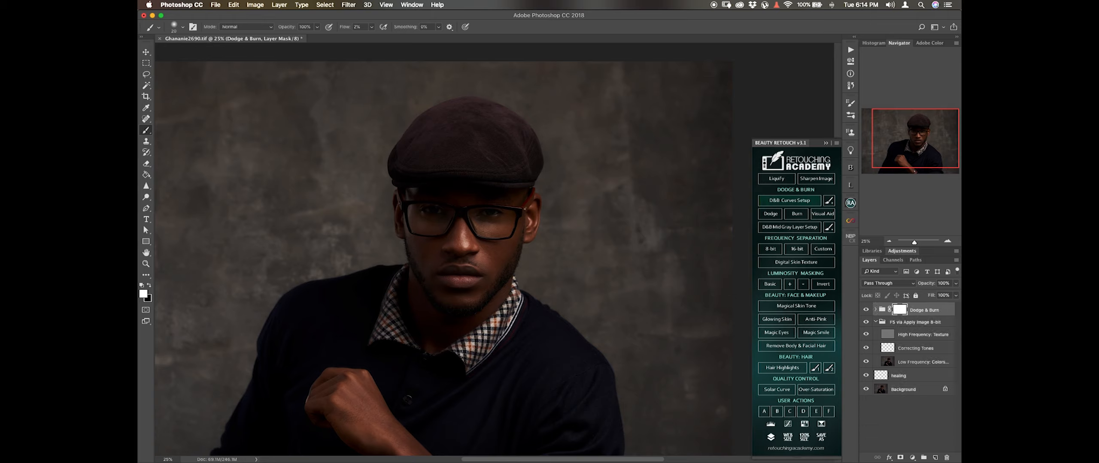
Add a second D&B Curves Setup and dodge the eyes, nose, lips, ears, knuckles and forearm on its Dodge Curve mask
{"action": "left_click", "coordinate": [788, 201]}
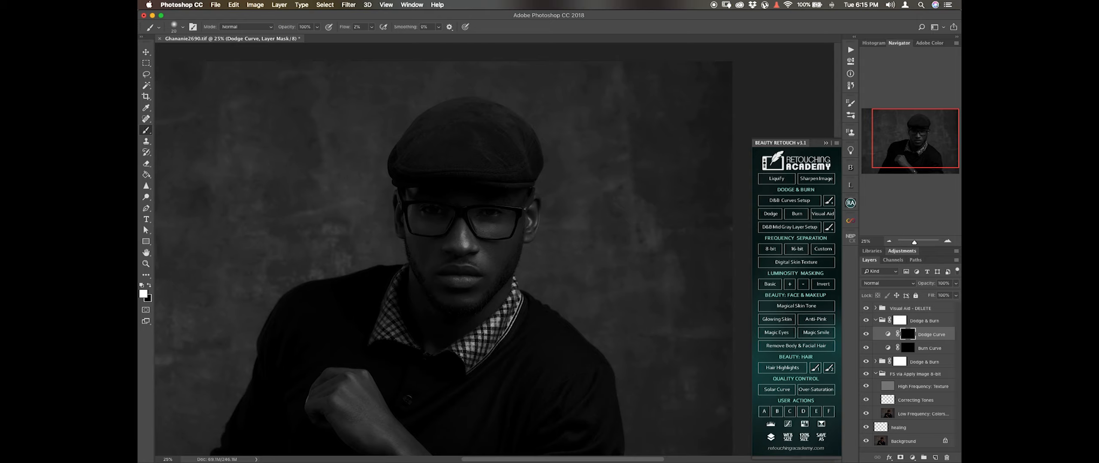
{"action": "scroll", "coordinate": [452, 249], "scroll_direction": "left", "scroll_amount": 2}
{"action": "scroll", "coordinate": [452, 249], "scroll_direction": "down", "scroll_amount": 3}
{"action": "scroll", "coordinate": [453, 249], "scroll_direction": "right", "scroll_amount": 2}
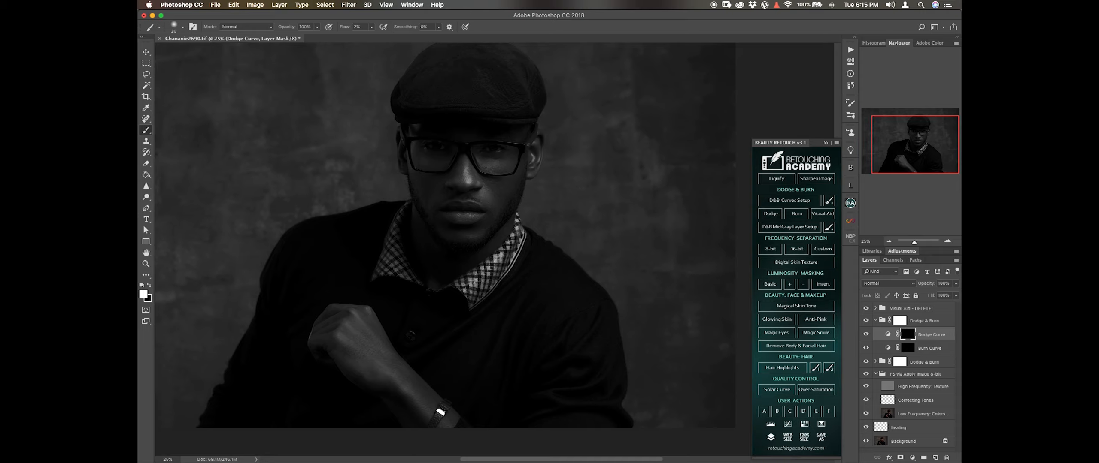
{"action": "scroll", "coordinate": [514, 252], "scroll_direction": "up", "scroll_amount": 2}
{"action": "scroll", "coordinate": [514, 253], "scroll_direction": "left", "scroll_amount": 1}
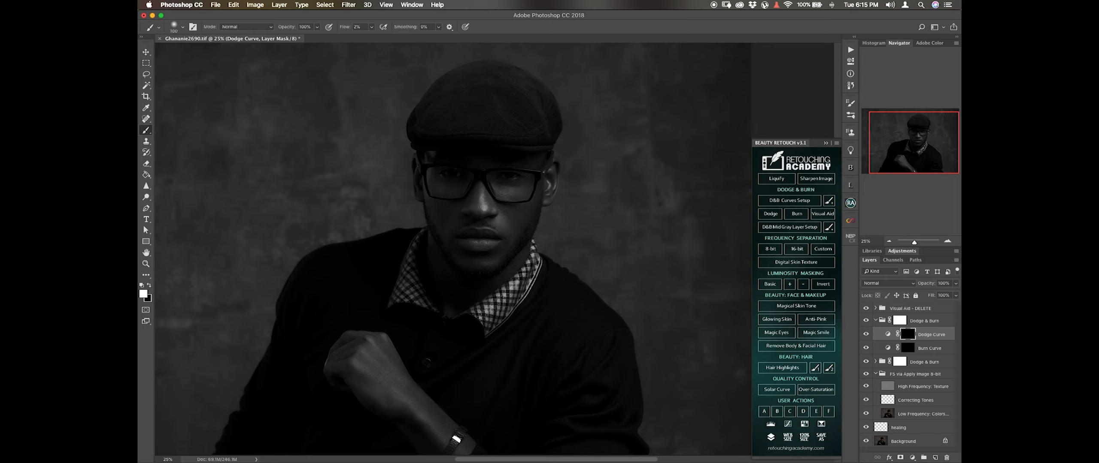
{"action": "key", "text": "bracketleft"}
{"action": "key", "text": "bracketright"}
{"action": "scroll", "coordinate": [450, 249], "scroll_direction": "down", "scroll_amount": 3}
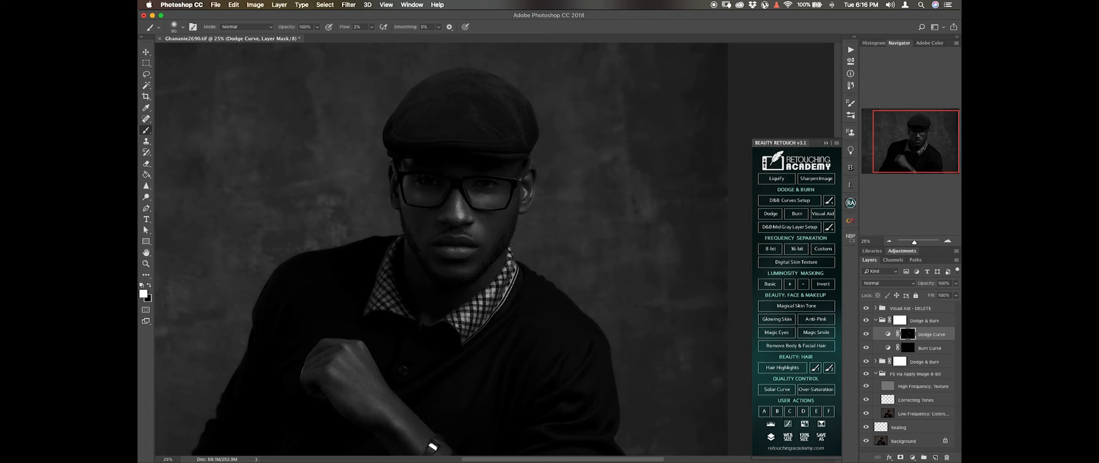
View the new Dodge Curve mask on its own to examine the painted areas, and return to the image
{"action": "left_click", "coordinate": [907, 335], "text": "alt"}
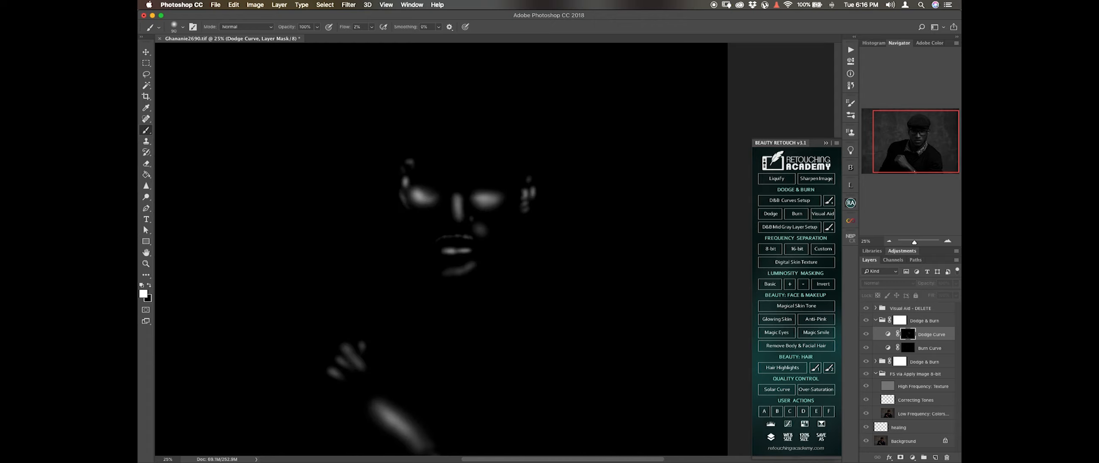
{"action": "scroll", "coordinate": [442, 249], "scroll_direction": "down", "scroll_amount": 3}
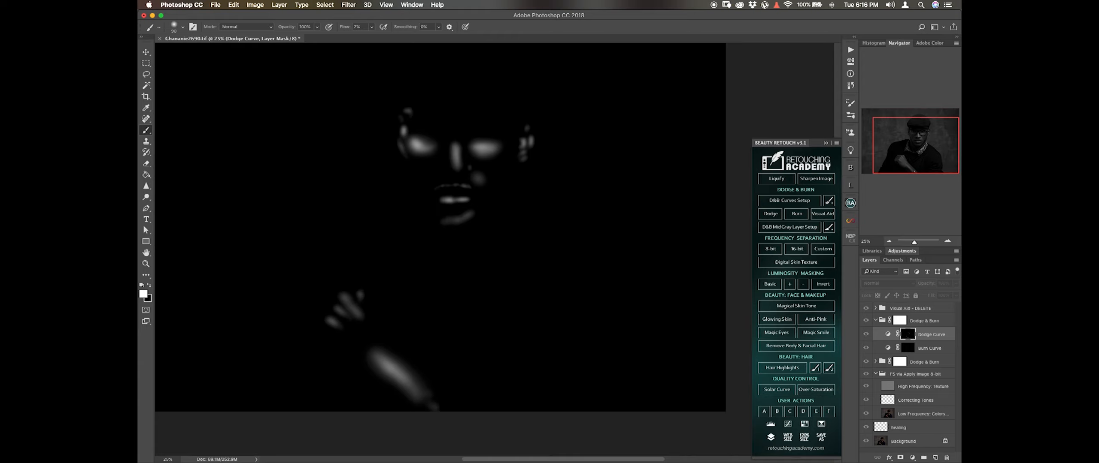
{"action": "scroll", "coordinate": [441, 248], "scroll_direction": "right", "scroll_amount": 1}
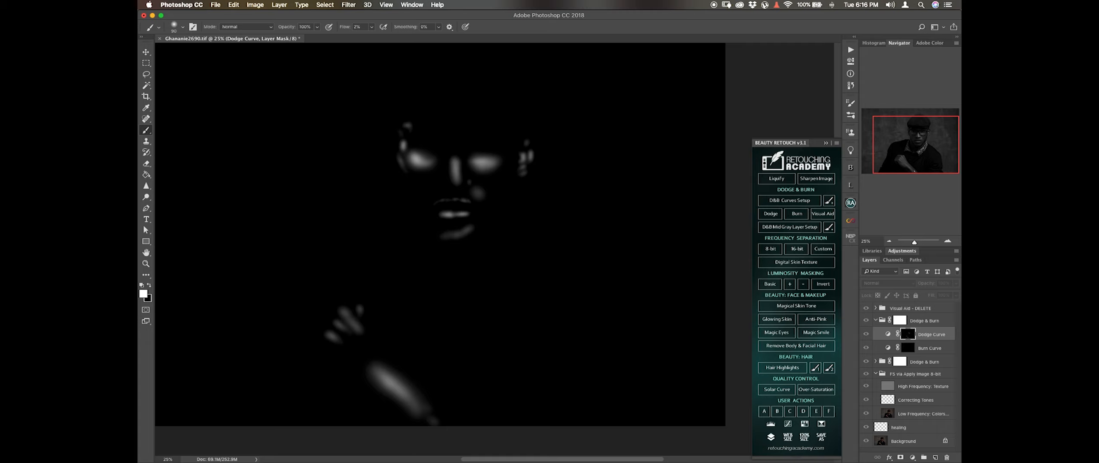
{"action": "left_click", "coordinate": [907, 335], "text": "alt"}
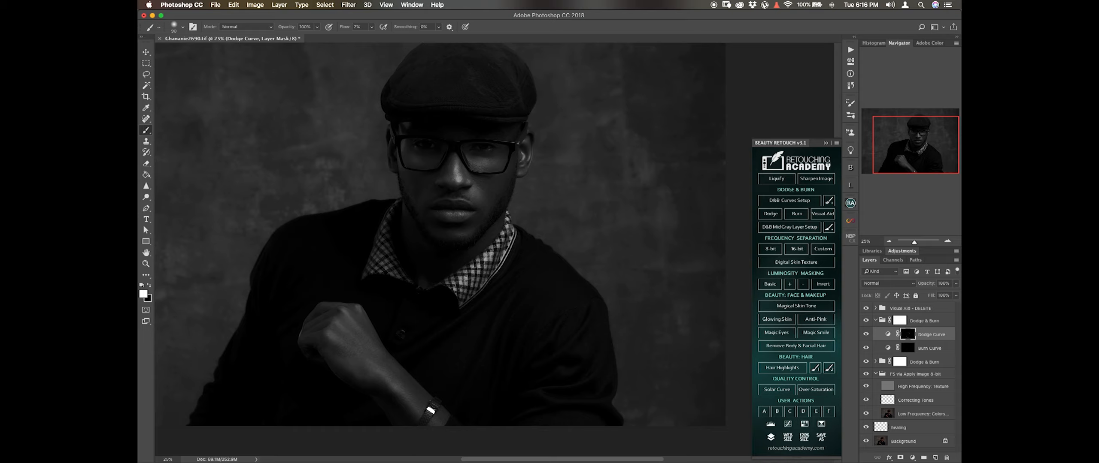
Target the new Burn Curve's mask and hide the Visual Aid - DELETE group to return the portrait to full colour
{"action": "left_click", "coordinate": [907, 348]}
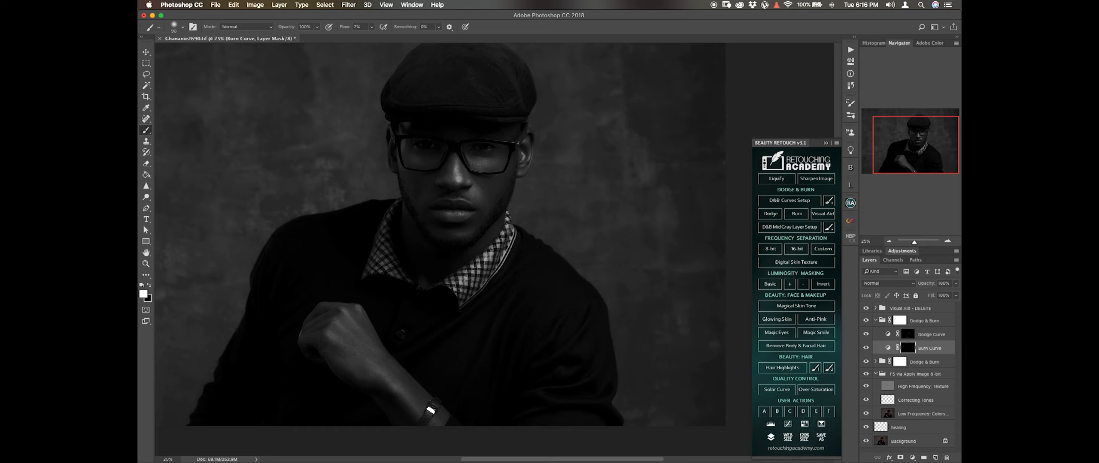
{"action": "scroll", "coordinate": [442, 240], "scroll_direction": "up", "scroll_amount": 2}
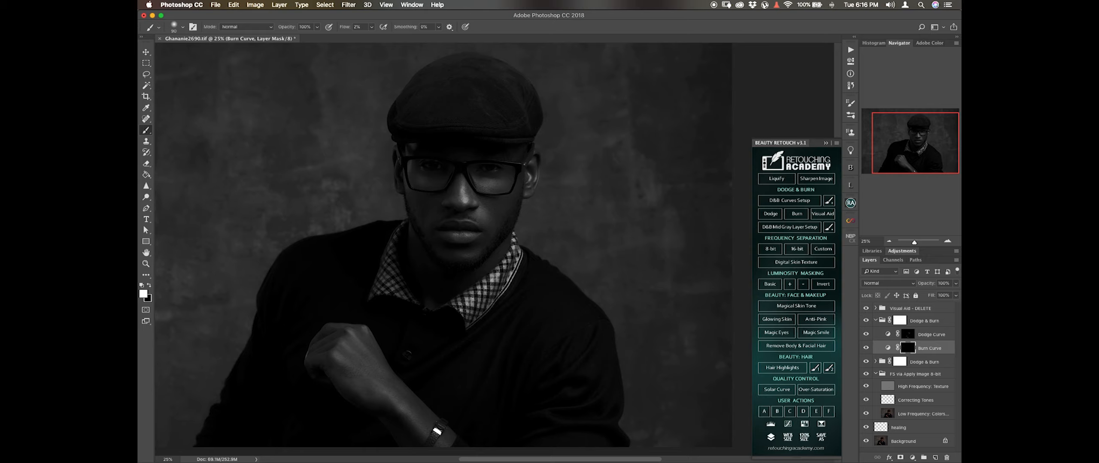
{"action": "left_click", "coordinate": [865, 308]}
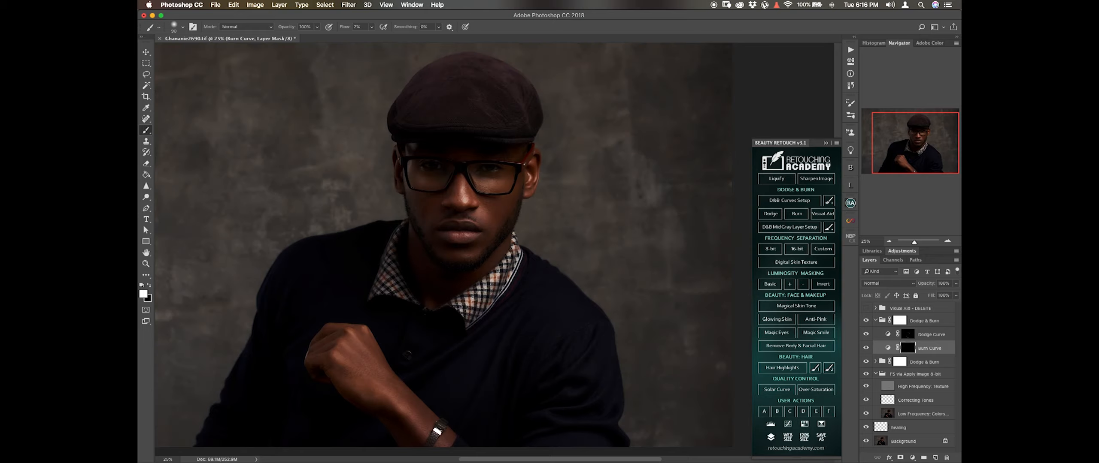
{"action": "scroll", "coordinate": [442, 241], "scroll_direction": "up", "scroll_amount": 1}
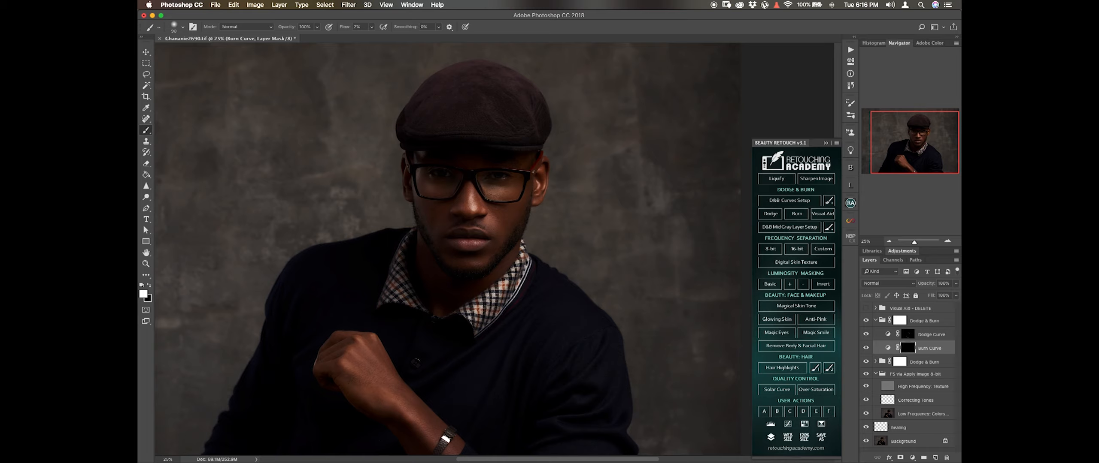
Compare the image without the new Dodge & Burn group, and burn the portrait on the Burn Curve mask with a 200 px brush
{"action": "left_click", "coordinate": [866, 320]}
{"action": "left_click", "coordinate": [866, 320]}
{"action": "scroll", "coordinate": [450, 249], "scroll_direction": "left", "scroll_amount": 1}
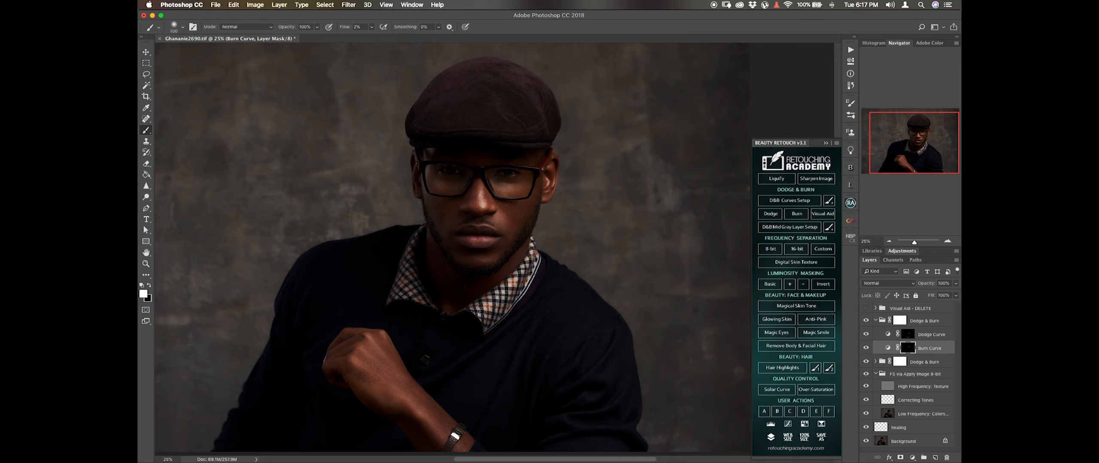
{"action": "scroll", "coordinate": [451, 248], "scroll_direction": "down", "scroll_amount": 4}
{"action": "key", "text": "bracketright"}
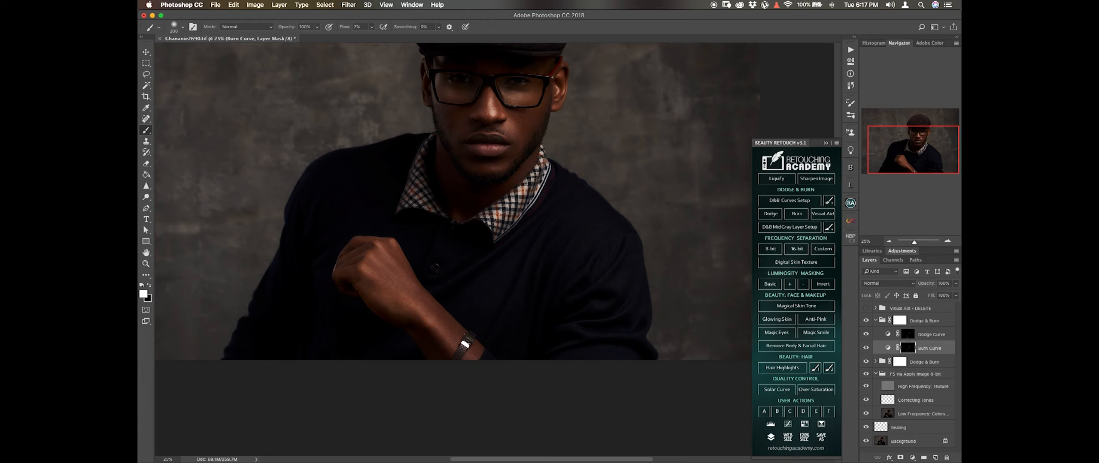
{"action": "scroll", "coordinate": [493, 202], "scroll_direction": "up", "scroll_amount": 4}
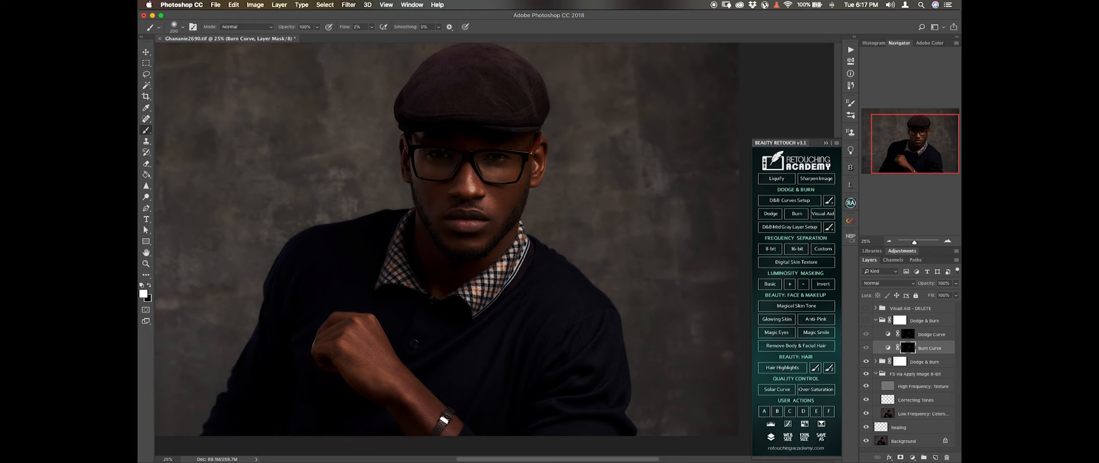
Compare the face with and without the new Dodge & Burn group, and examine the skin at 100% and the whole portrait at 25%
{"action": "key", "text": "super+equal"}
{"action": "scroll", "coordinate": [494, 249], "scroll_direction": "up", "scroll_amount": 5}
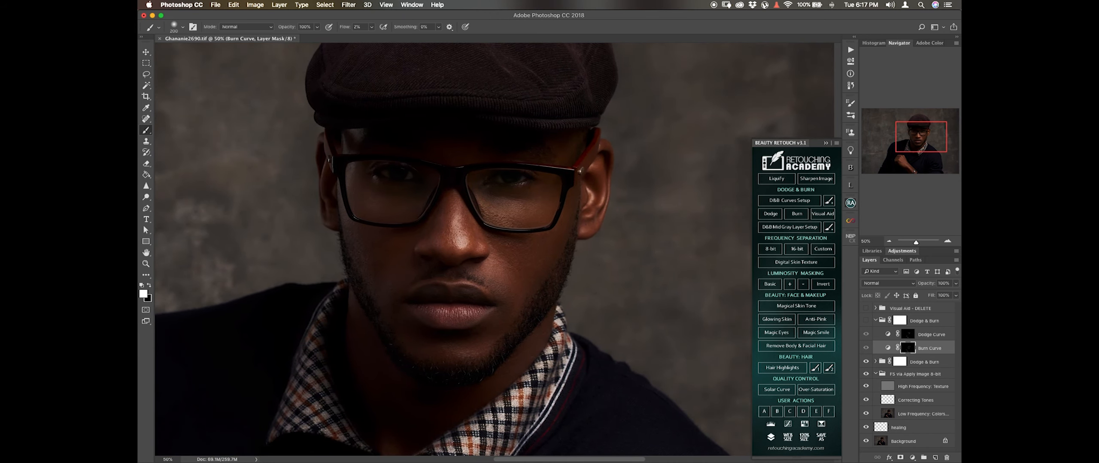
{"action": "left_click", "coordinate": [866, 320]}
{"action": "left_click", "coordinate": [866, 320]}
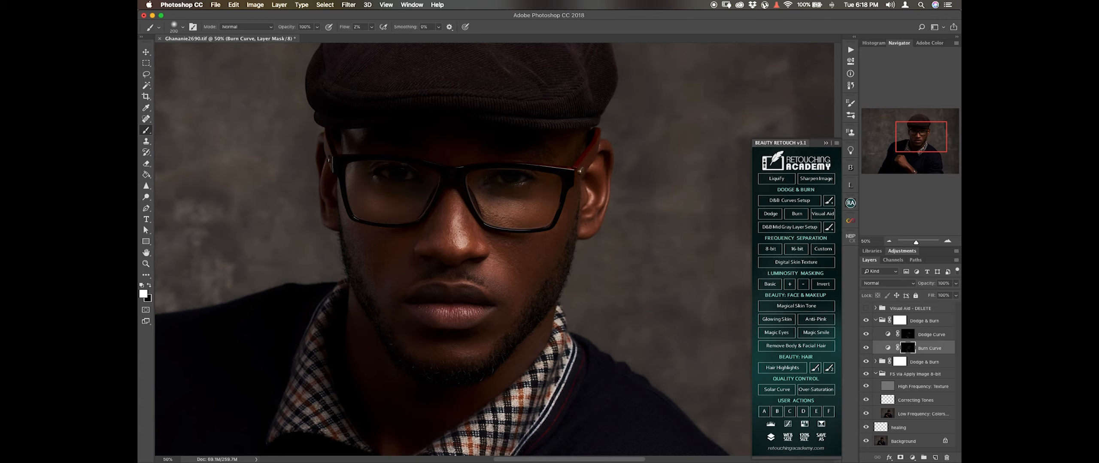
{"action": "scroll", "coordinate": [493, 248], "scroll_direction": "up", "scroll_amount": 1}
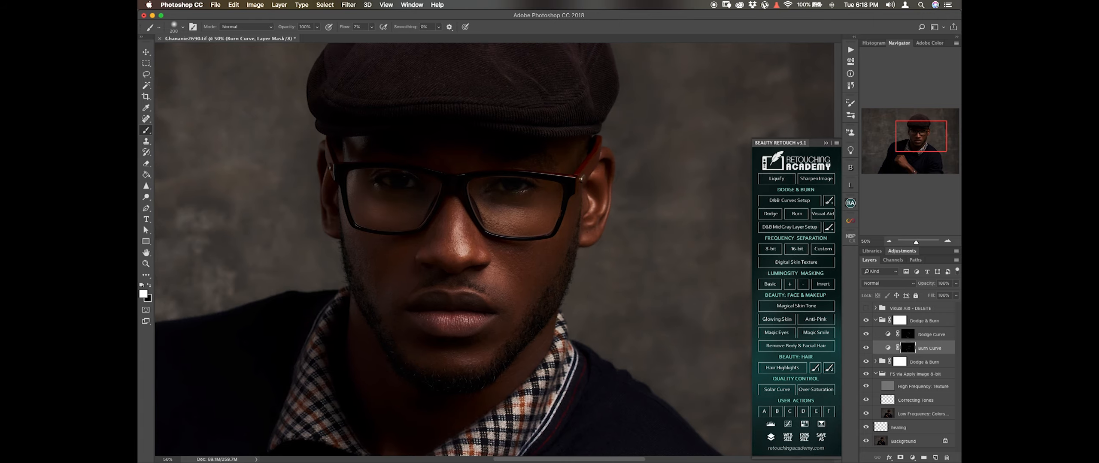
{"action": "key", "text": "super+1"}
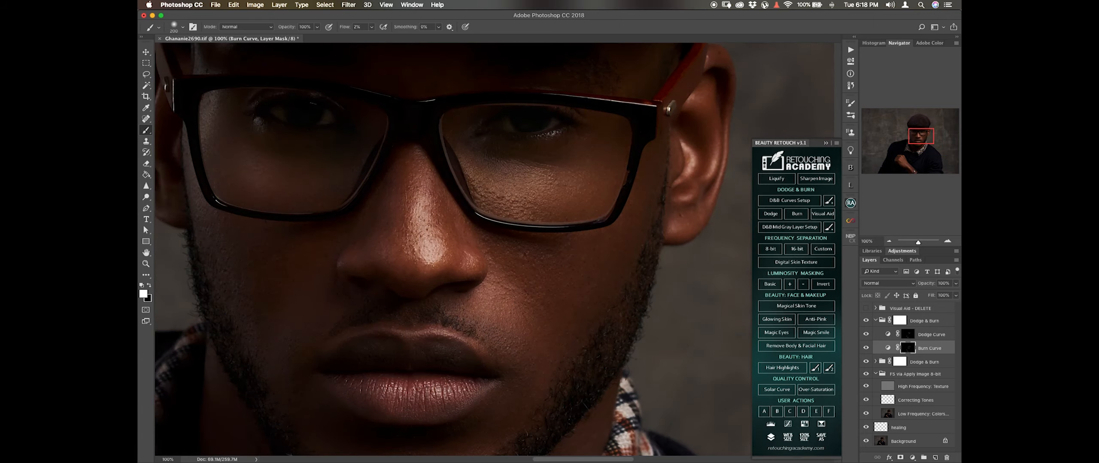
{"action": "left_click_drag", "start_coordinate": [484, 180], "coordinate": [456, 97]}
{"action": "scroll", "coordinate": [493, 249], "scroll_direction": "up", "scroll_amount": 2}
{"action": "scroll", "coordinate": [494, 249], "scroll_direction": "down", "scroll_amount": 3}
{"action": "scroll", "coordinate": [494, 249], "scroll_direction": "left", "scroll_amount": 3}
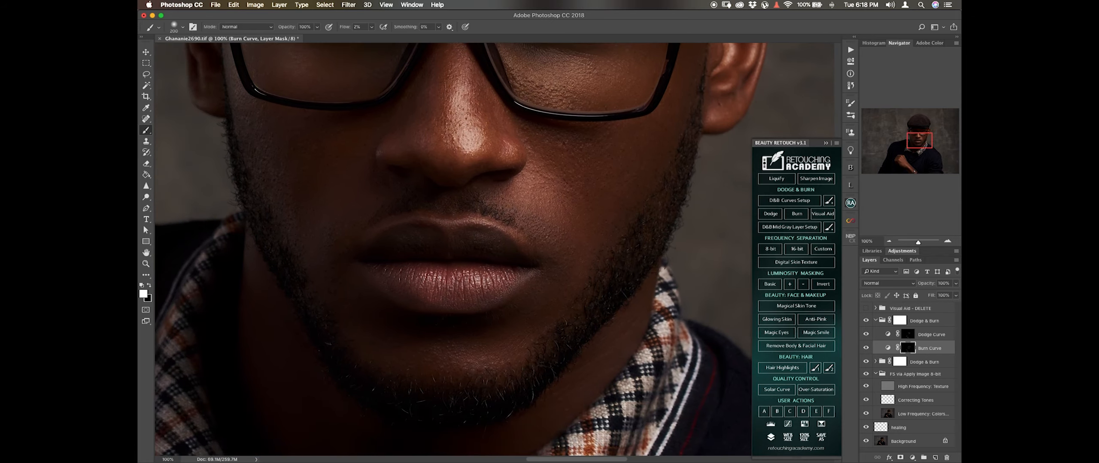
{"action": "scroll", "coordinate": [527, 233], "scroll_direction": "down", "scroll_amount": 5}
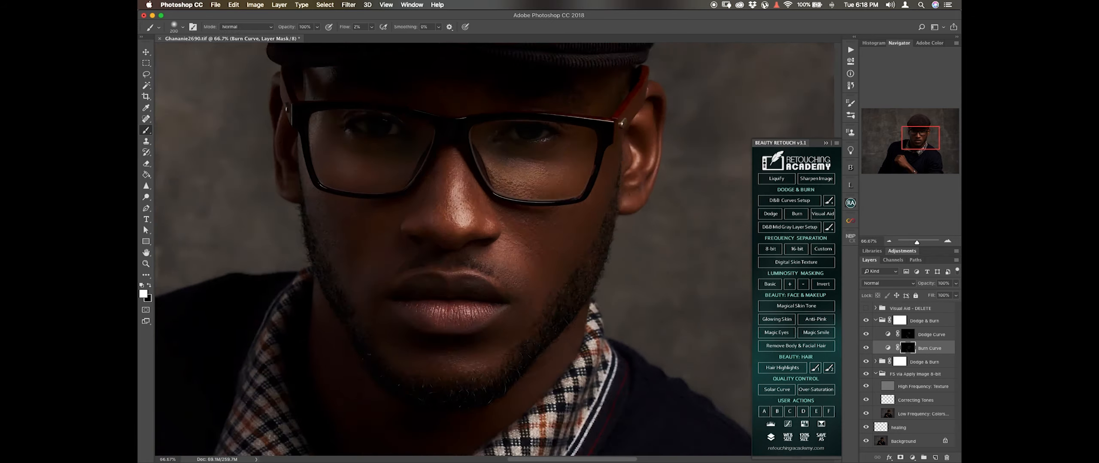
{"action": "scroll", "coordinate": [528, 233], "scroll_direction": "down", "scroll_amount": 2}
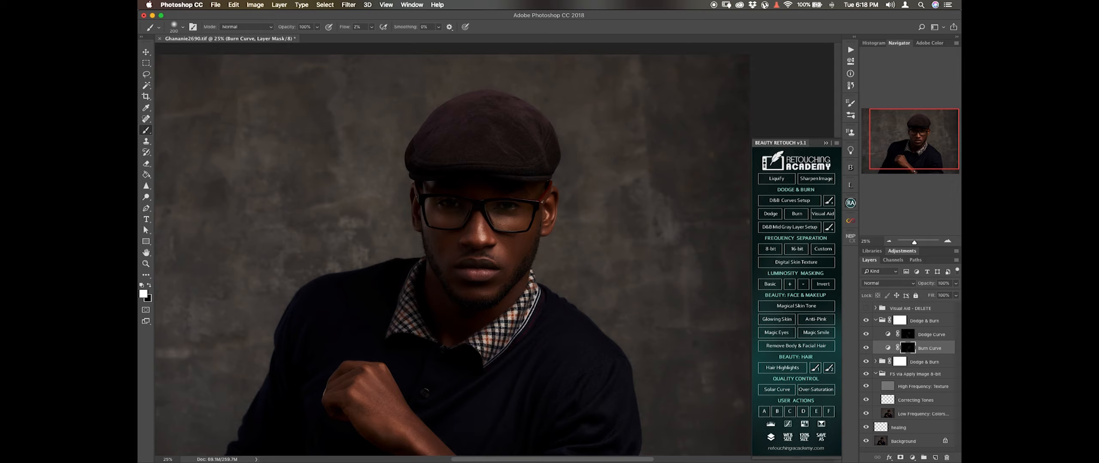
Save the document and delete the Visual Aid - DELETE group
{"action": "key", "text": "super+s"}
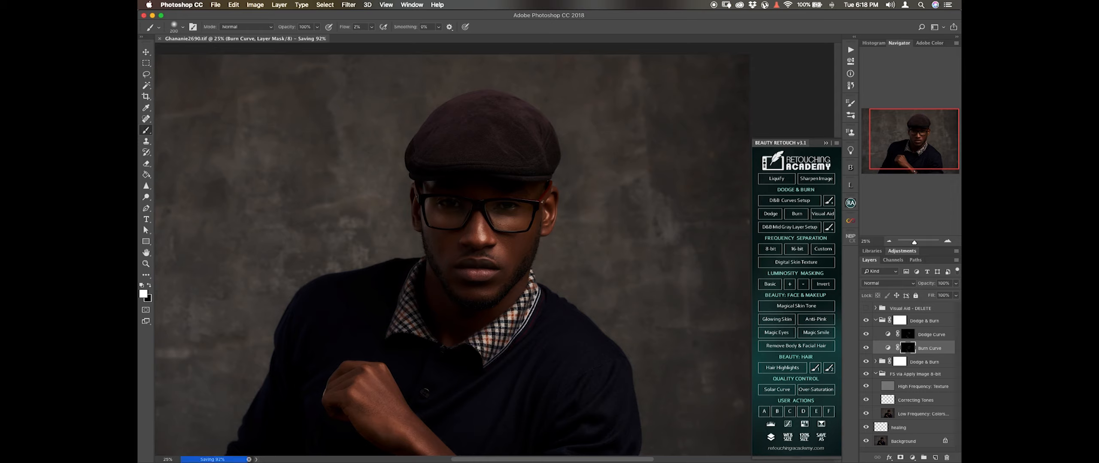
{"action": "left_click", "coordinate": [910, 309]}
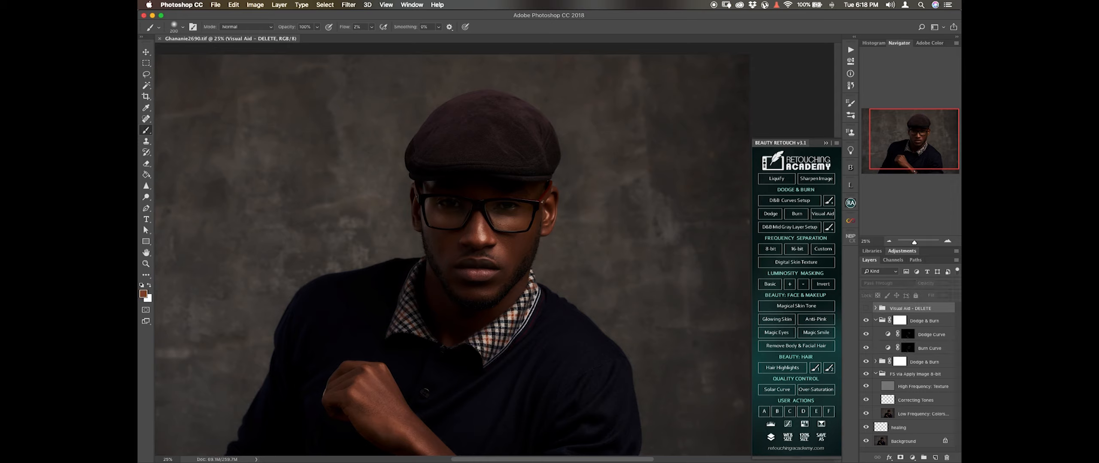
{"action": "key", "text": "Delete"}
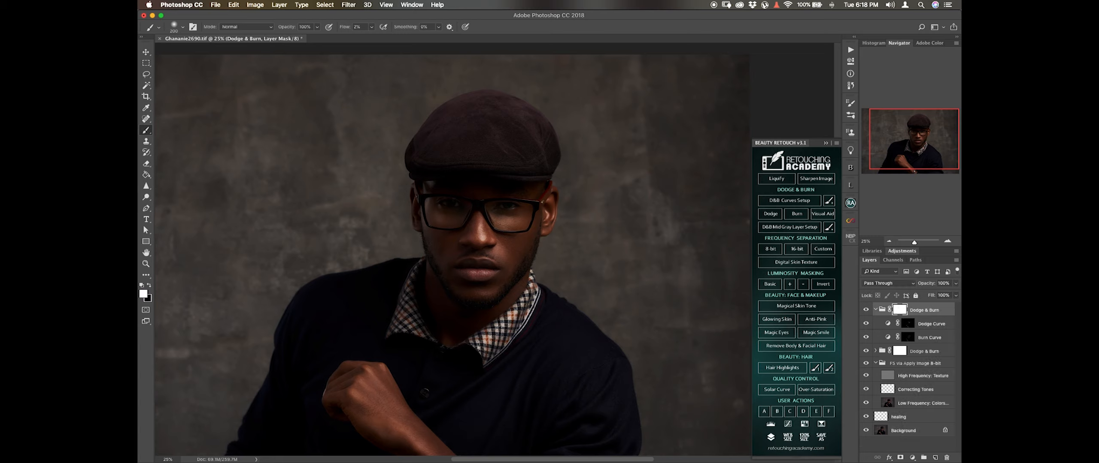
Collapse the Dodge & Burn group, and add the Magic Eyes setup to clean the eye whites with a small brush at 30% flow
{"action": "left_click", "coordinate": [875, 310]}
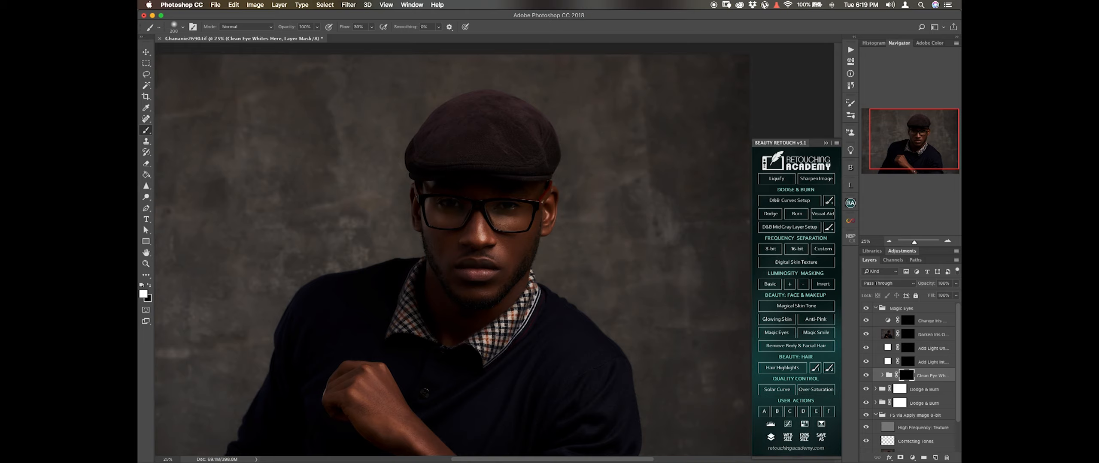
{"action": "key", "text": "super+equal"}
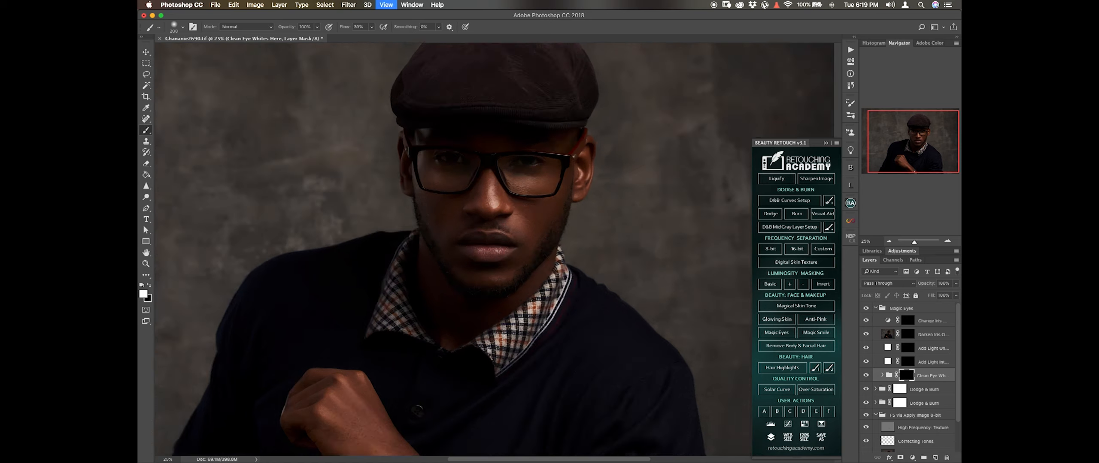
{"action": "key", "text": "super+equal"}
{"action": "key", "text": "super+equal"}
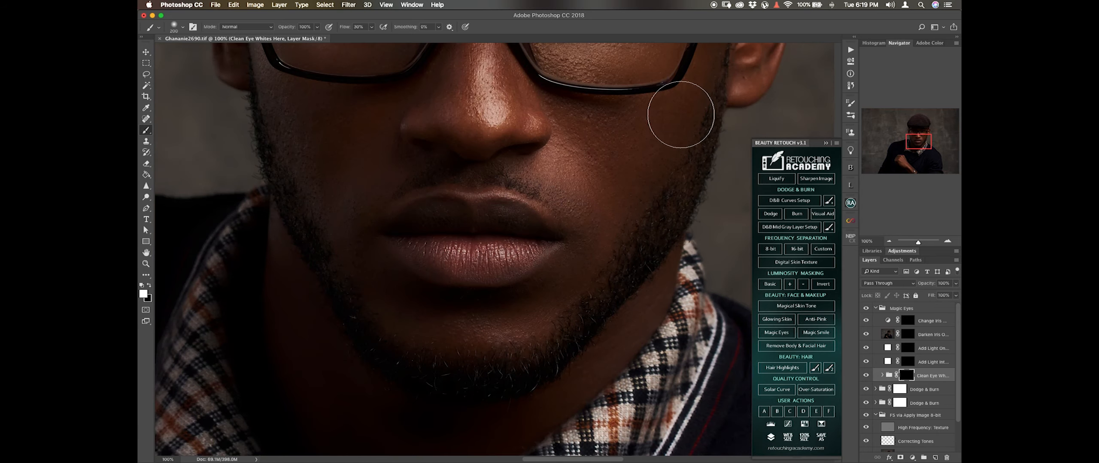
{"action": "scroll", "coordinate": [667, 110], "scroll_direction": "up", "scroll_amount": 2}
{"action": "scroll", "coordinate": [557, 196], "scroll_direction": "up", "scroll_amount": 5}
{"action": "key", "text": "bracketleft"}
{"action": "key", "text": "bracketleft"}
{"action": "key", "text": "bracketleft"}
{"action": "key", "text": "bracketleft"}
{"action": "key", "text": "bracketleft"}
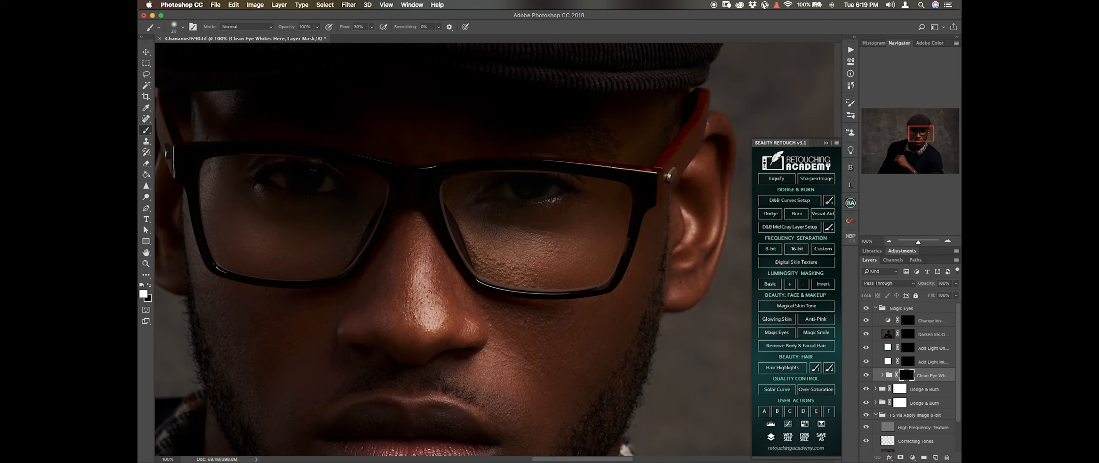
Brighten the irises on the Add Light Into Iris mask and save the document
{"action": "left_click", "coordinate": [907, 362]}
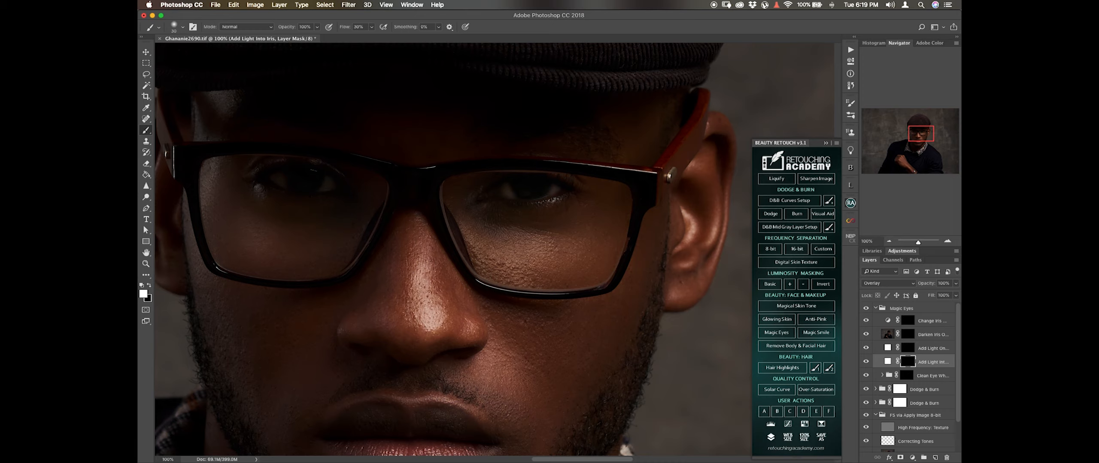
{"action": "scroll", "coordinate": [495, 249], "scroll_direction": "left", "scroll_amount": 3}
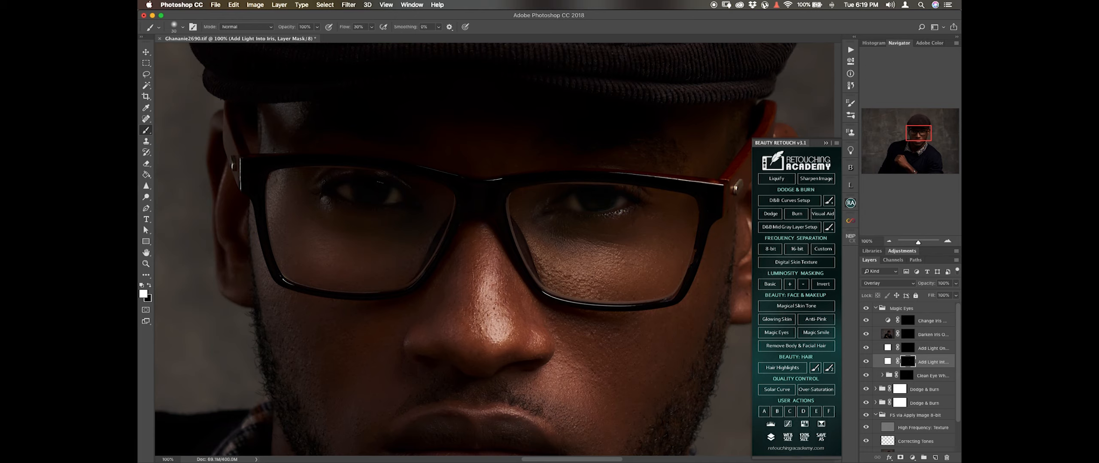
{"action": "key", "text": "super+minus"}
{"action": "key", "text": "super+minus"}
{"action": "key", "text": "super+minus"}
{"action": "key", "text": "super+minus"}
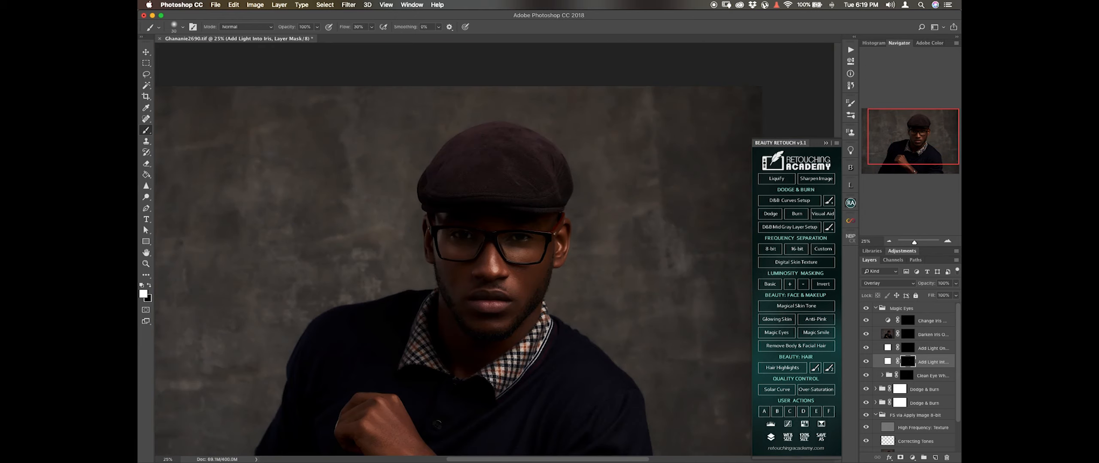
{"action": "key", "text": "super+s"}
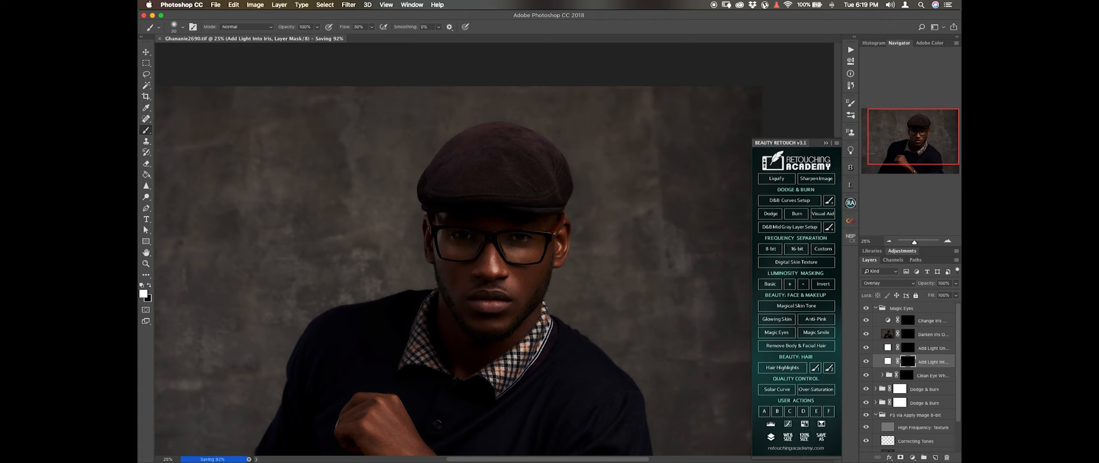
Collapse the Magic Eyes group and compare the eyes with the group hidden and shown, up to 100% zoom
{"action": "left_click", "coordinate": [875, 308]}
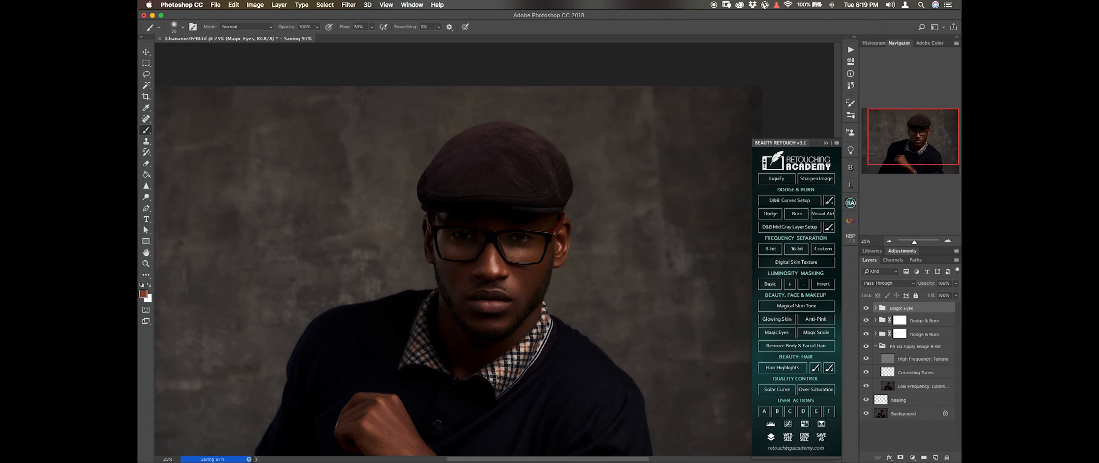
{"action": "left_click", "coordinate": [866, 308]}
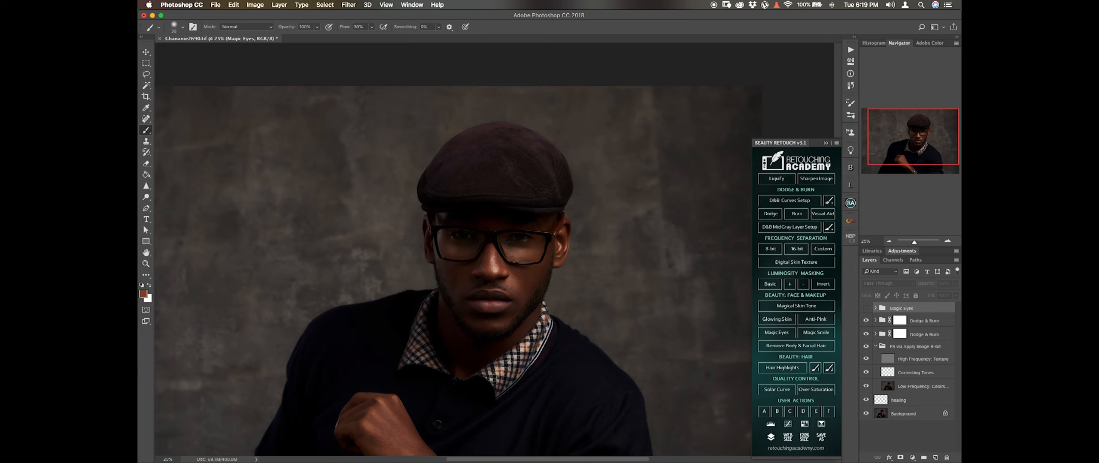
{"action": "left_click", "coordinate": [866, 308]}
{"action": "key", "text": "super+equal"}
{"action": "key", "text": "super+equal"}
{"action": "key", "text": "super+equal"}
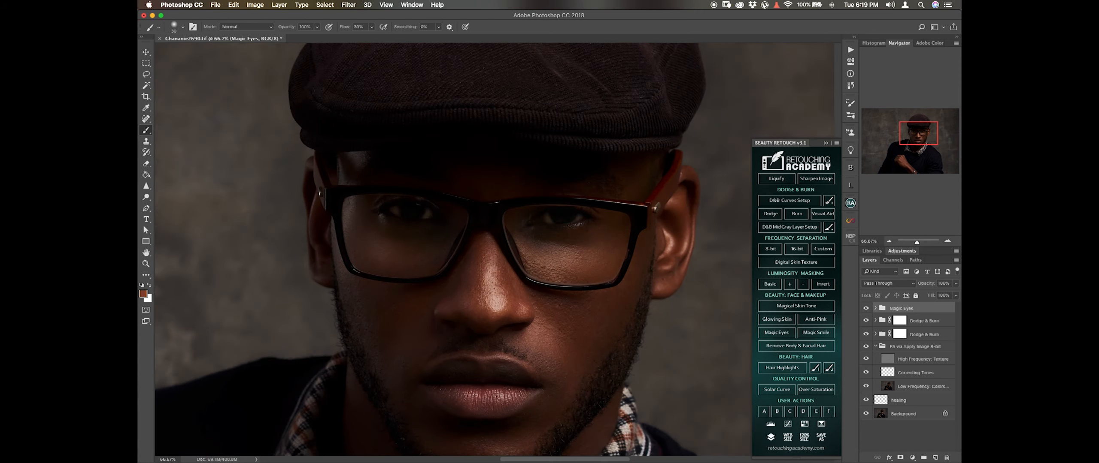
{"action": "key", "text": "super+equal"}
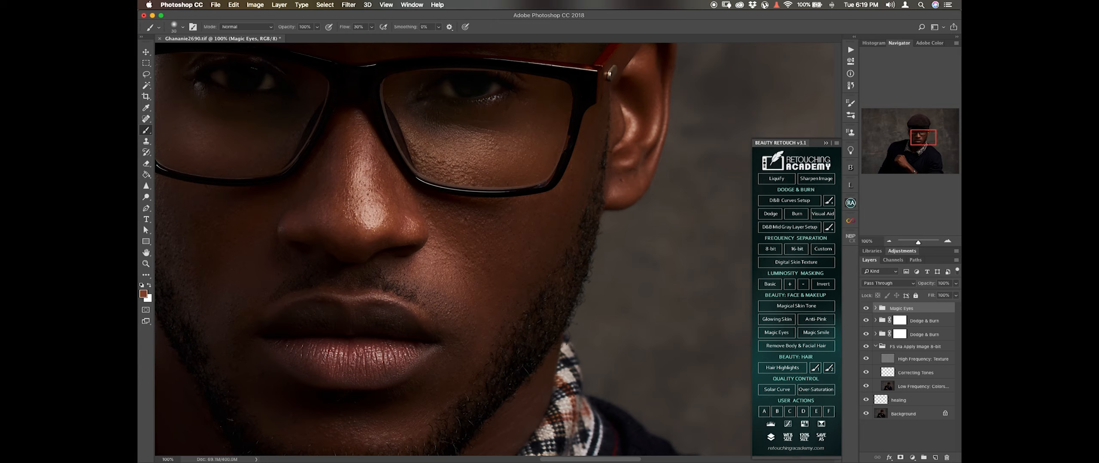
Expand the lower Dodge & Burn group and dodge fine skin details around the cheek on its Dodge Curve mask with a tiny brush at 2% flow
{"action": "left_click", "coordinate": [874, 334]}
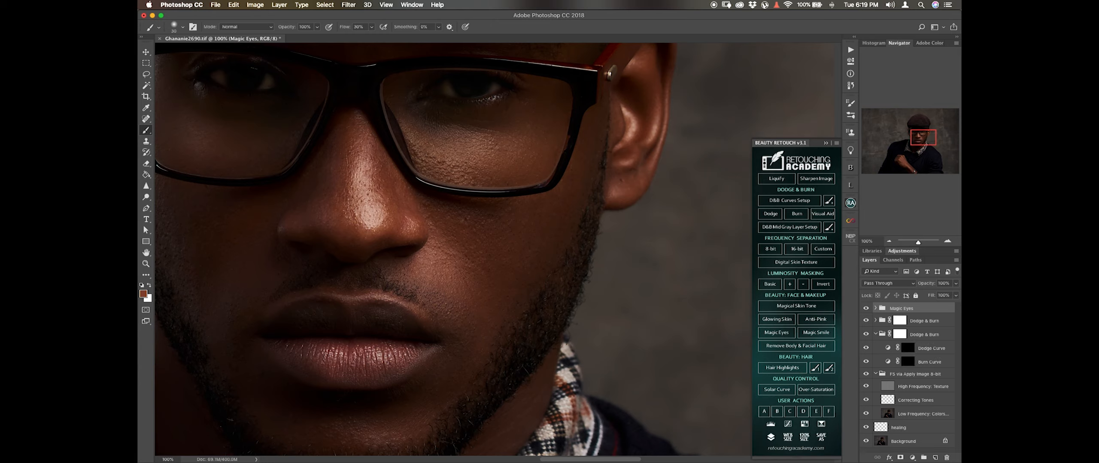
{"action": "left_click", "coordinate": [907, 349]}
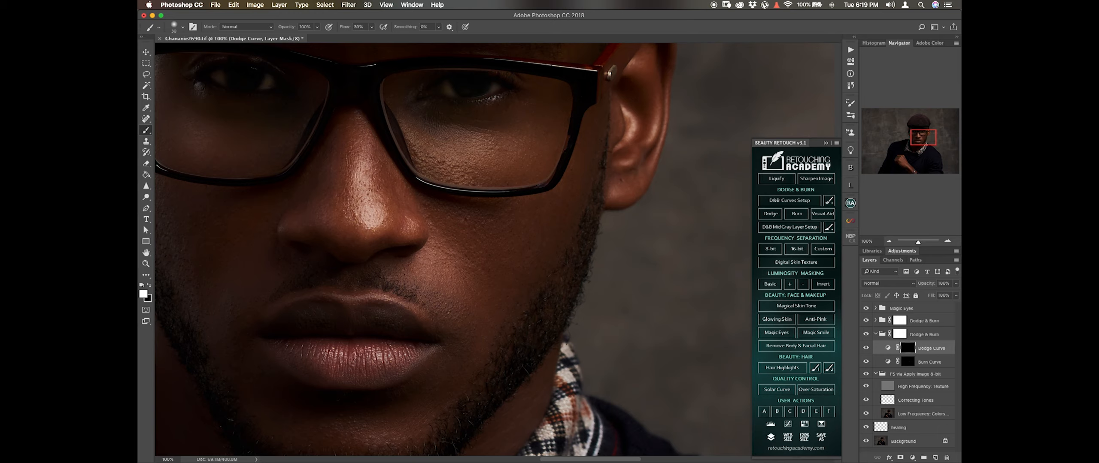
{"action": "type", "text": "2"}
{"action": "scroll", "coordinate": [453, 249], "scroll_direction": "left", "scroll_amount": 1}
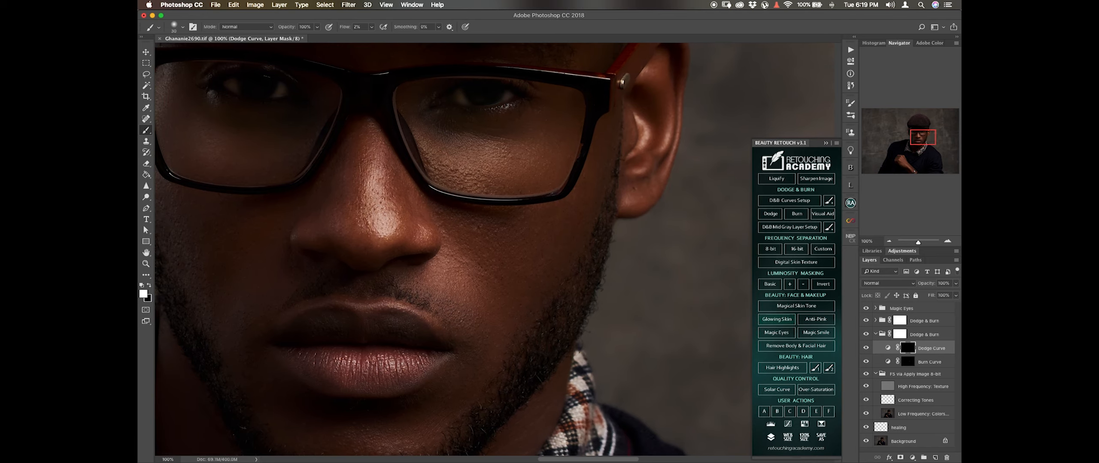
{"action": "key", "text": "super+equal"}
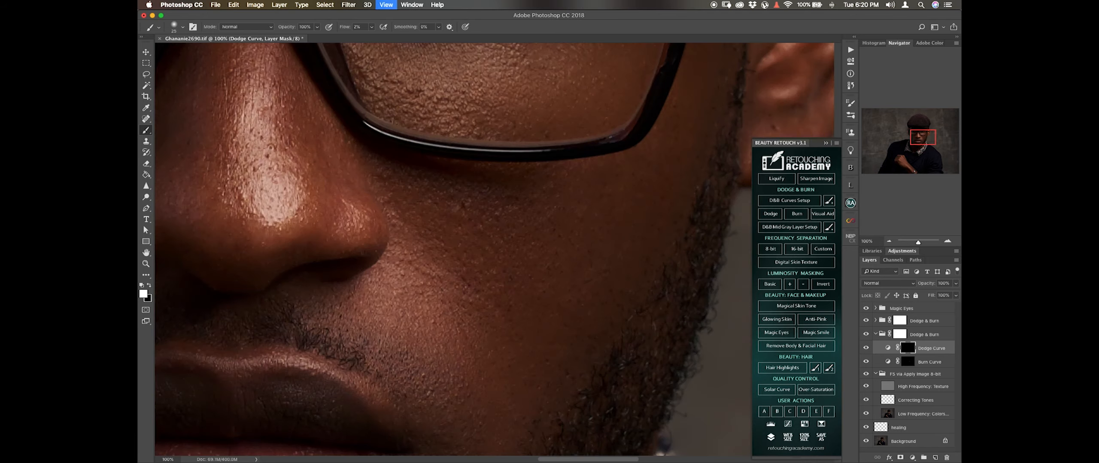
{"action": "key", "text": "bracketleft"}
{"action": "key", "text": "bracketleft"}
{"action": "key", "text": "bracketleft"}
{"action": "key", "text": "bracketleft"}
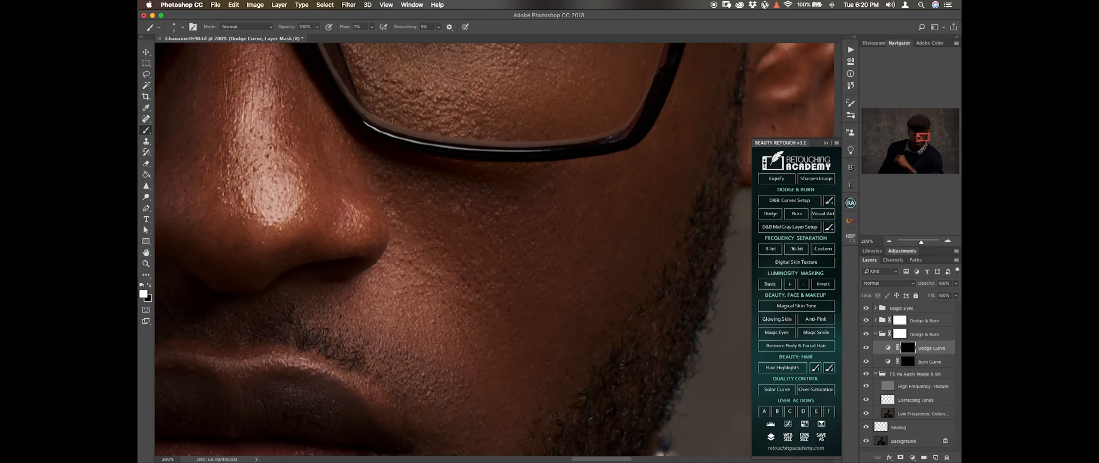
{"action": "key", "text": "super+minus"}
{"action": "key", "text": "super+minus"}
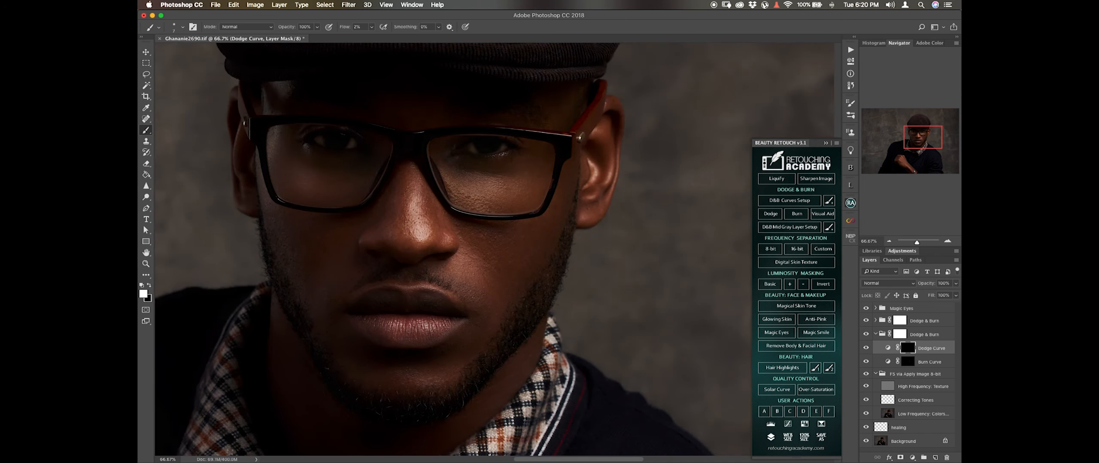
Enlarge the brush considerably for broader dodging of the face on the Dodge Curve mask at 2% flow
{"action": "key", "text": "super+minus"}
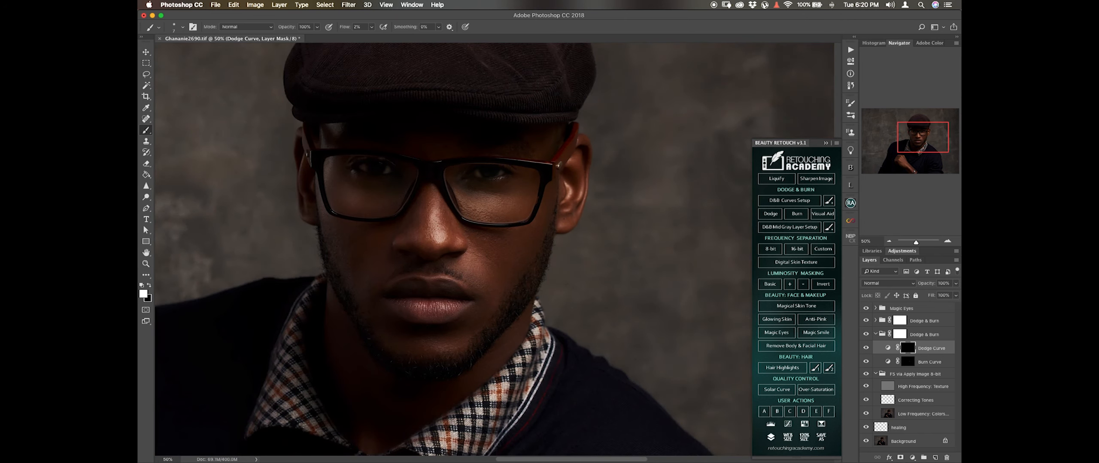
{"action": "key", "text": "bracketright"}
{"action": "key", "text": "bracketright"}
{"action": "key", "text": "bracketright"}
{"action": "key", "text": "bracketright"}
{"action": "key", "text": "bracketright"}
Set up the Spot Healing Brush on the High Frequency: Texture layer with Sample All Layers off, and save the document
{"action": "left_click", "coordinate": [889, 386]}
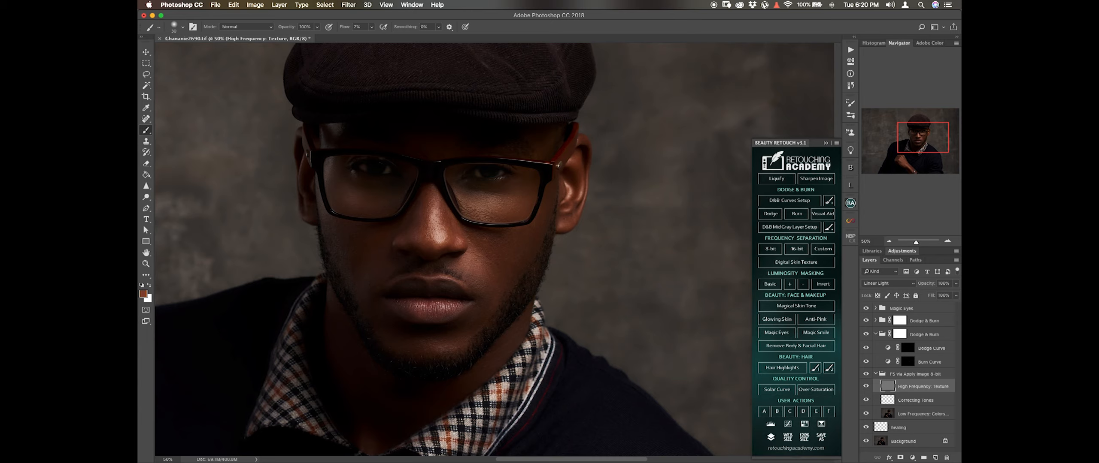
{"action": "key", "text": "h"}
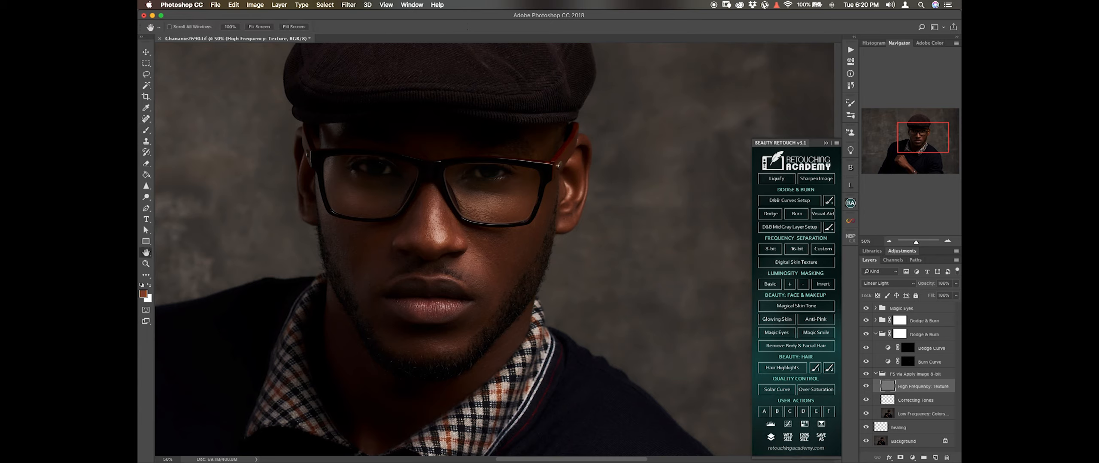
{"action": "key", "text": "j"}
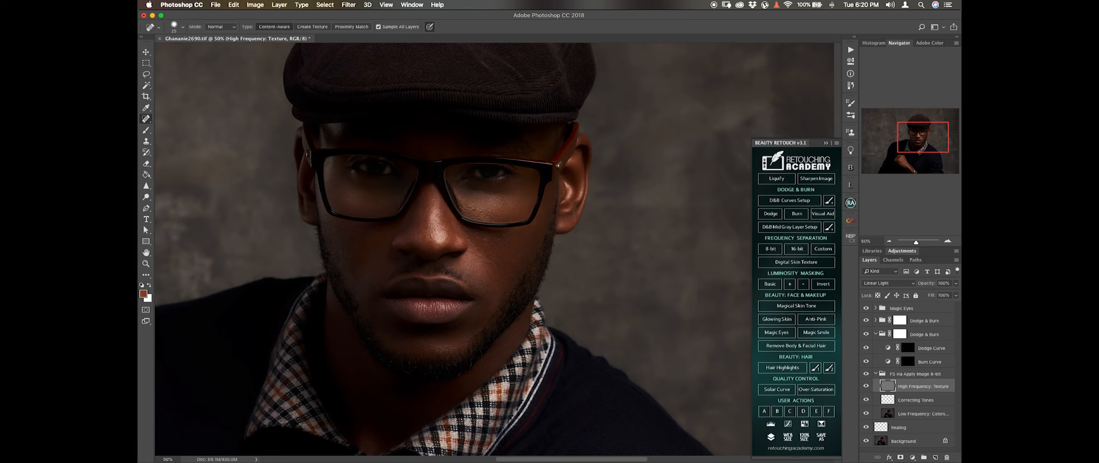
{"action": "scroll", "coordinate": [494, 250], "scroll_direction": "left", "scroll_amount": 1}
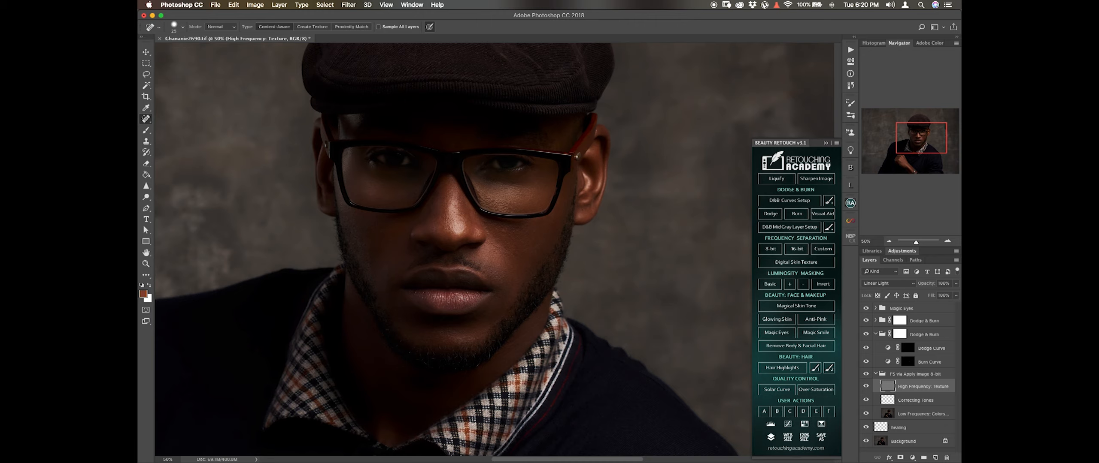
{"action": "scroll", "coordinate": [454, 249], "scroll_direction": "down", "scroll_amount": 1}
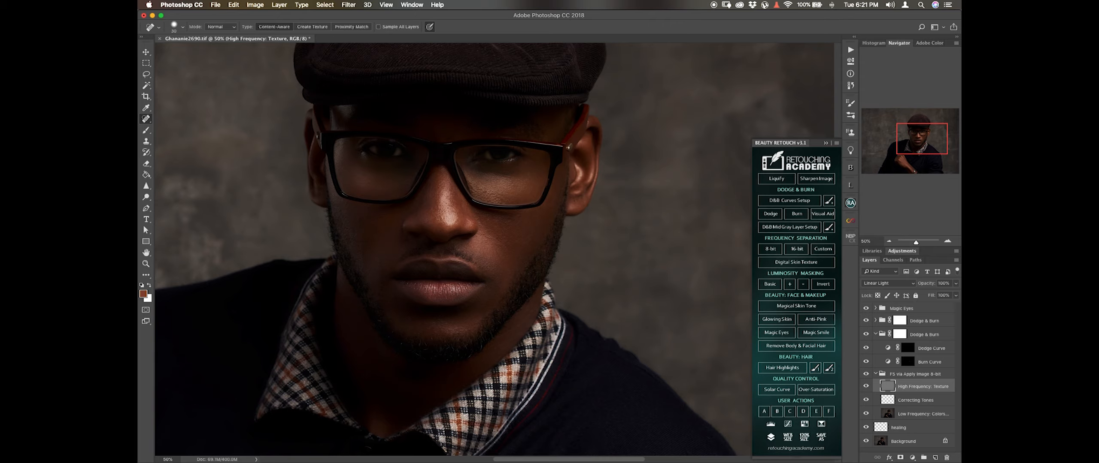
{"action": "key", "text": "super+s"}
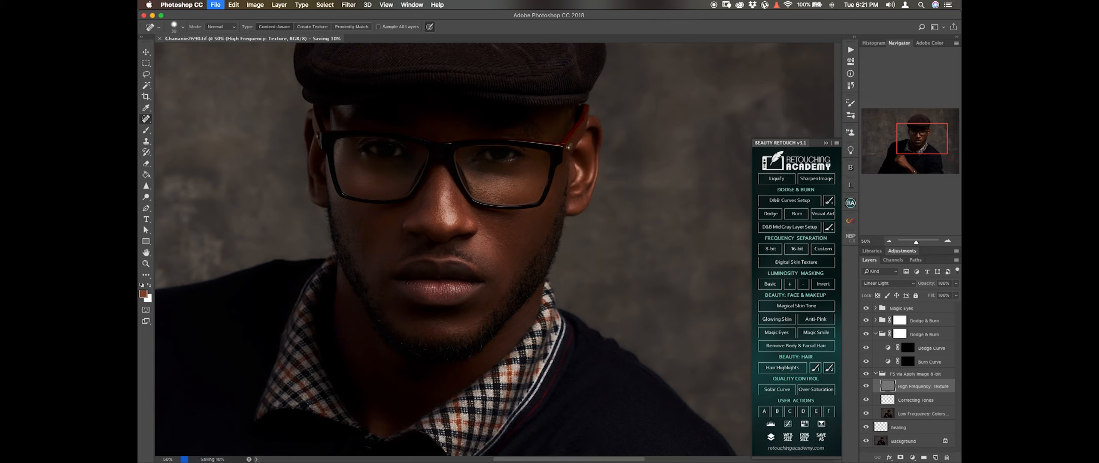
Examine the whole portrait at reduced zoom, and inspect the retouched face at 50%
{"action": "key", "text": "super+minus"}
{"action": "key", "text": "super+minus"}
{"action": "key", "text": "super+minus"}
{"action": "key", "text": "super+minus"}
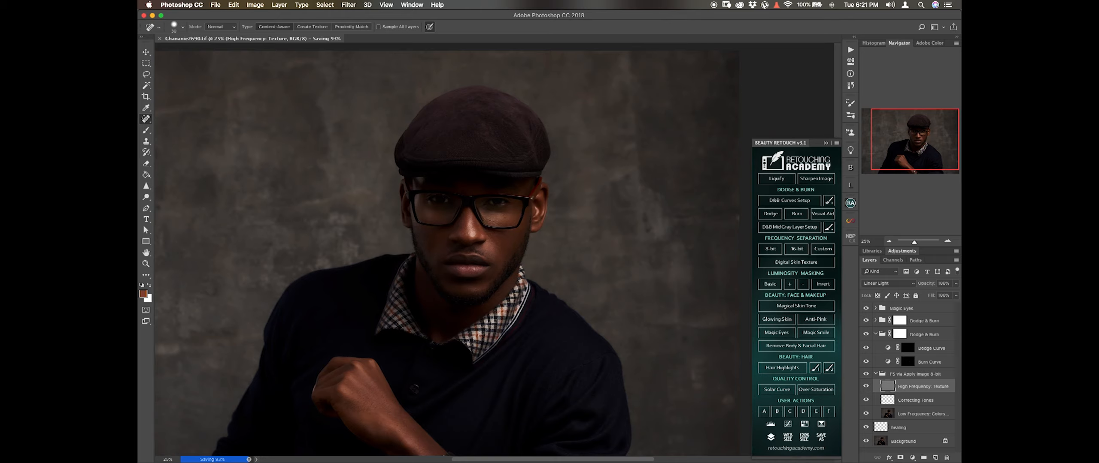
{"action": "key", "text": "super+plus"}
{"action": "key", "text": "super+plus"}
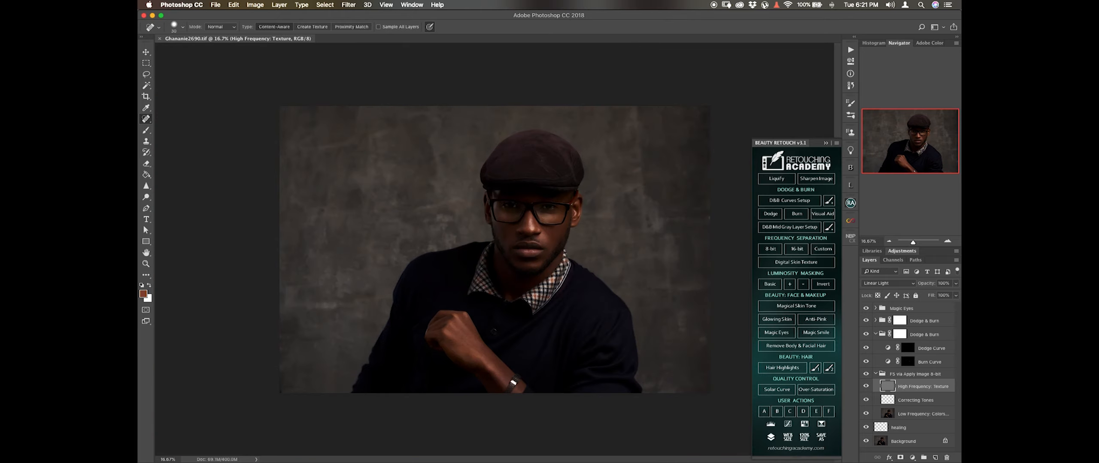
{"action": "key", "text": "super+plus"}
{"action": "key", "text": "super+plus"}
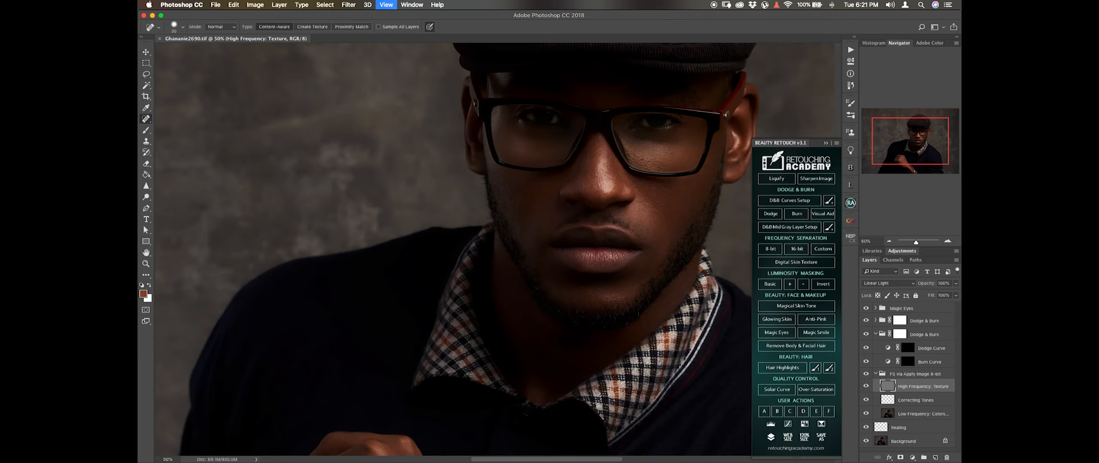
{"action": "scroll", "coordinate": [453, 249], "scroll_direction": "right", "scroll_amount": 5}
{"action": "scroll", "coordinate": [453, 249], "scroll_direction": "up", "scroll_amount": 3}
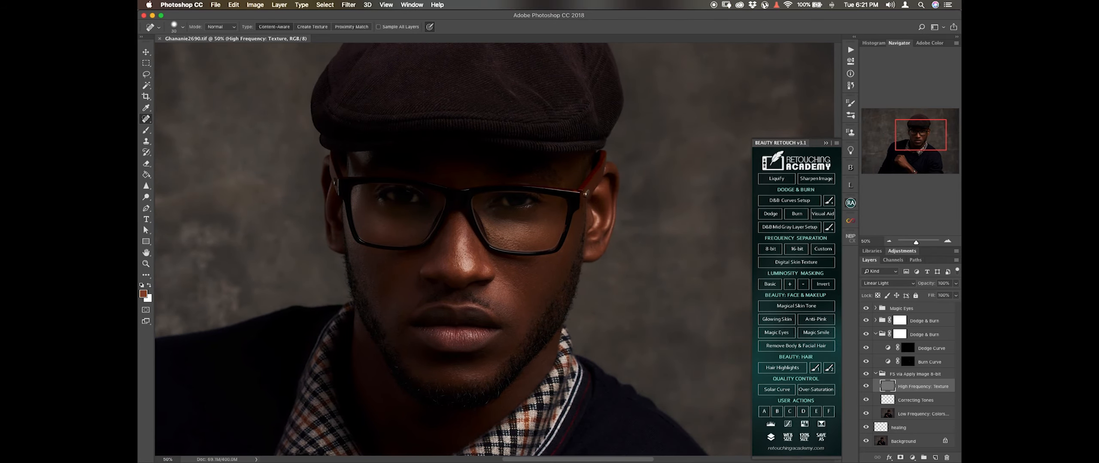
Collapse the lower Dodge & Burn group and compare the portrait with the retouching layers hidden and shown above the Background
{"action": "left_click", "coordinate": [875, 334]}
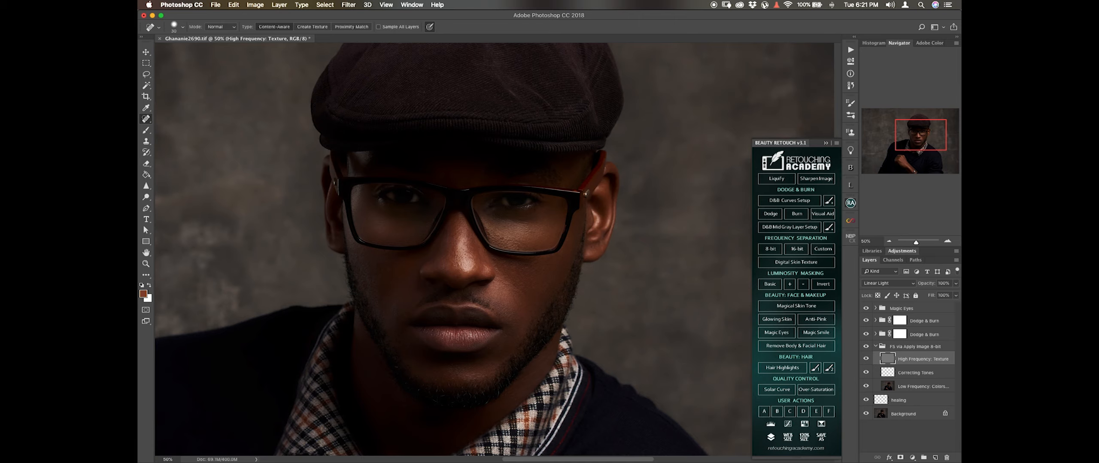
{"action": "left_click", "coordinate": [865, 320]}
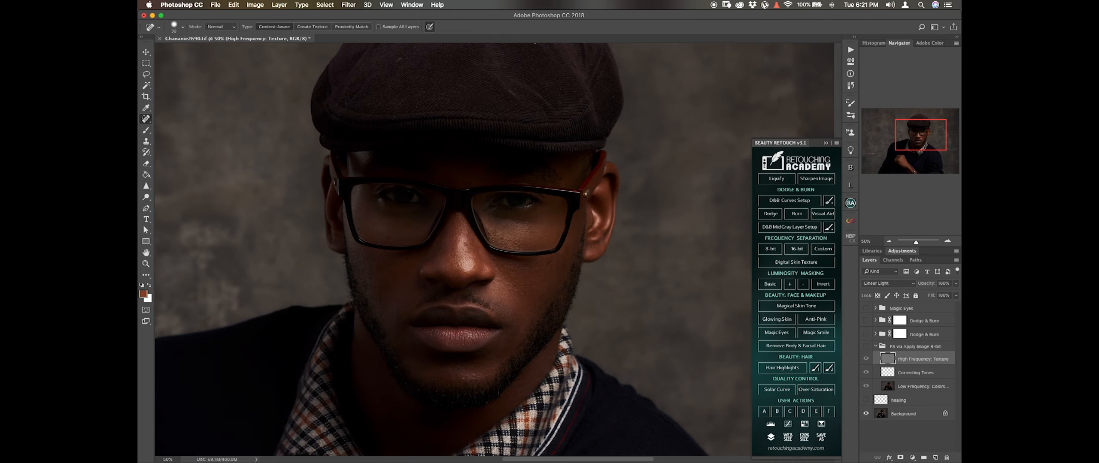
{"action": "scroll", "coordinate": [493, 249], "scroll_direction": "up", "scroll_amount": 2}
{"action": "scroll", "coordinate": [494, 249], "scroll_direction": "down", "scroll_amount": 2}
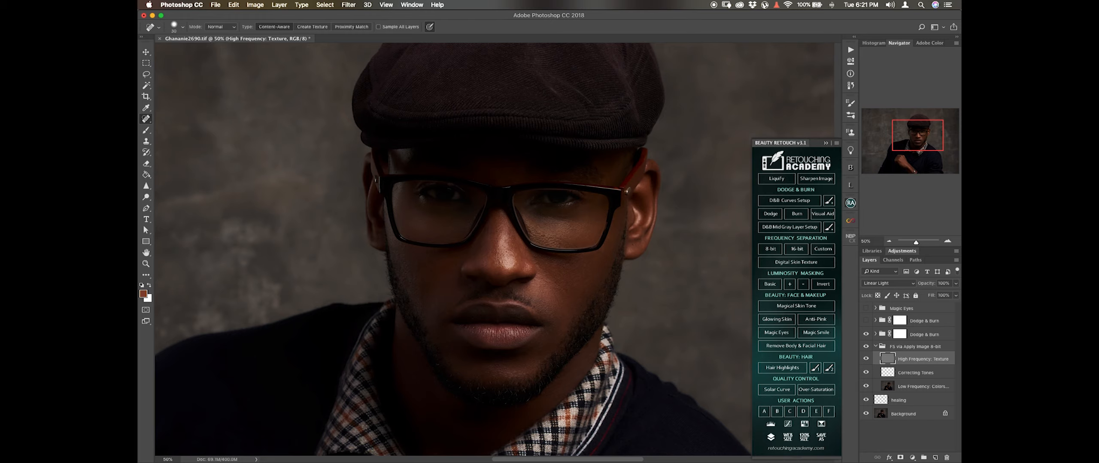
{"action": "left_click", "coordinate": [865, 320]}
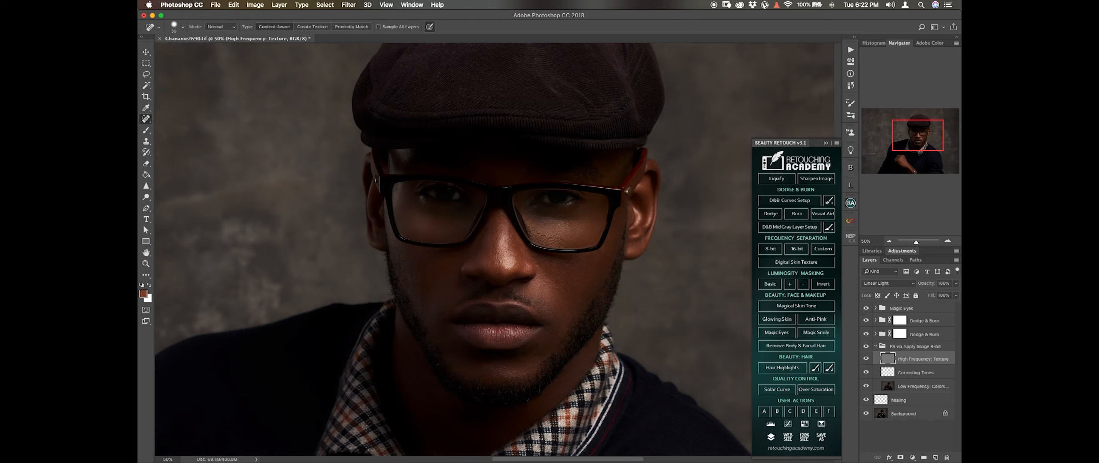
{"action": "key", "text": "super+0"}
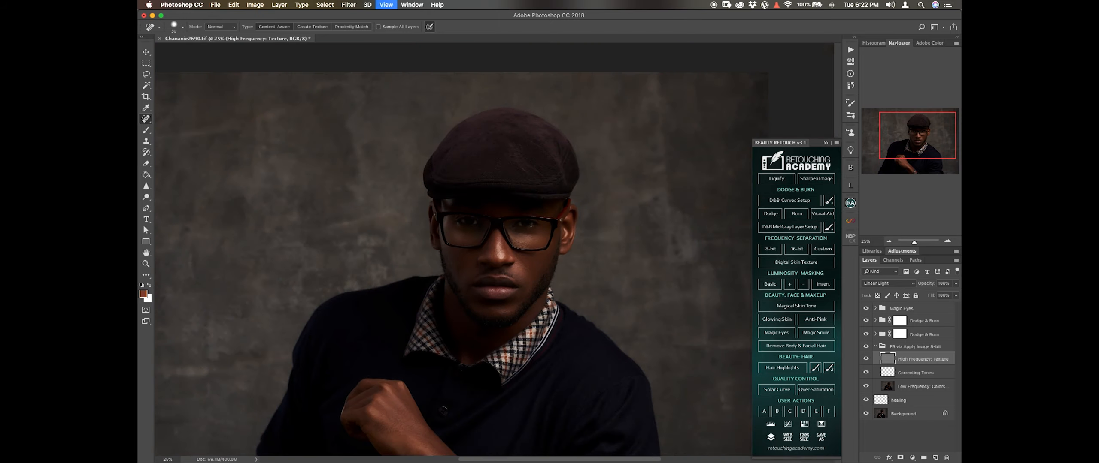